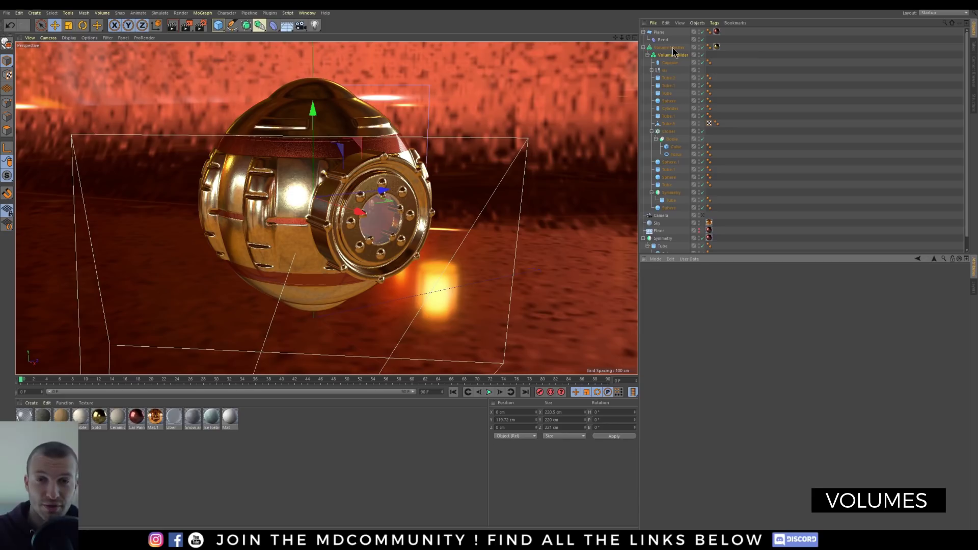
- Inspect the Volume Builder's object list, leaving Tube.1 in Union mode
click(668, 94)
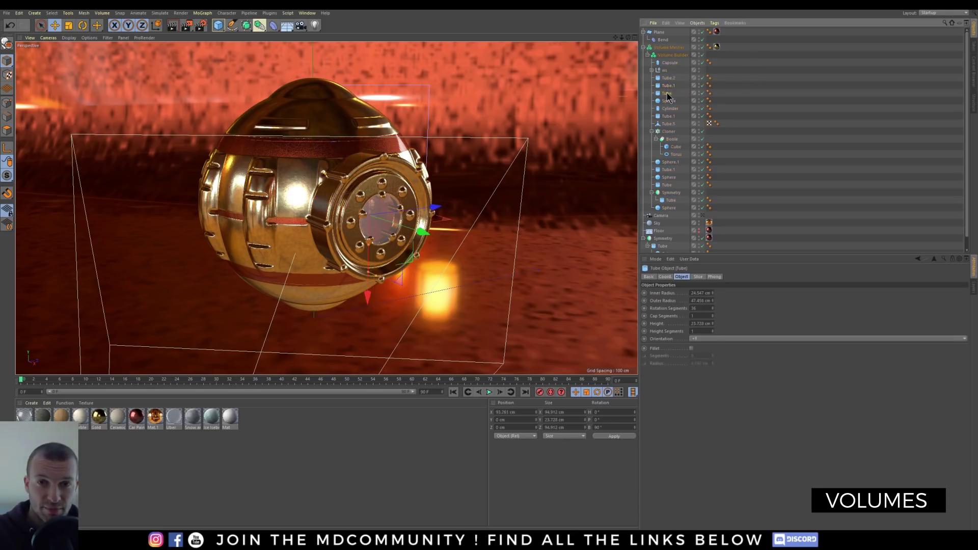
click(671, 55)
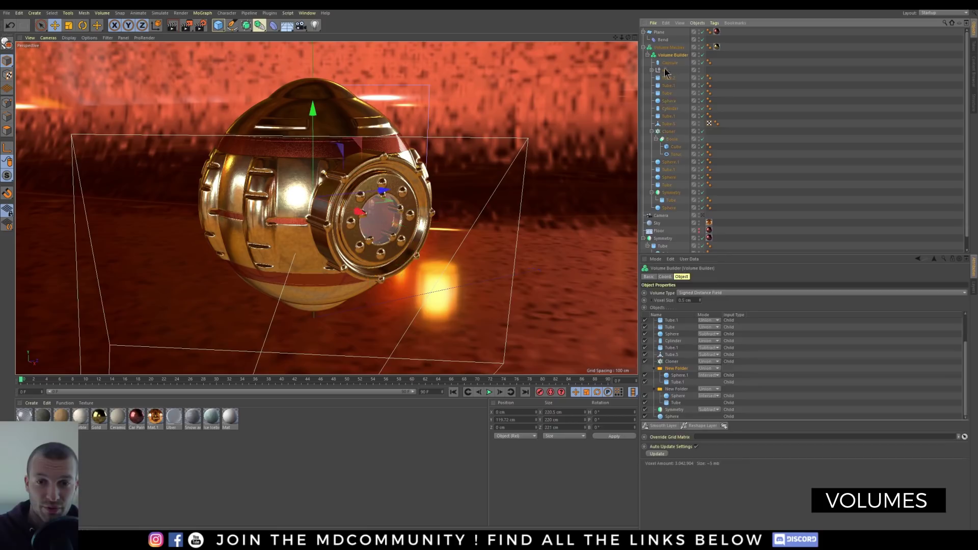
click(706, 321)
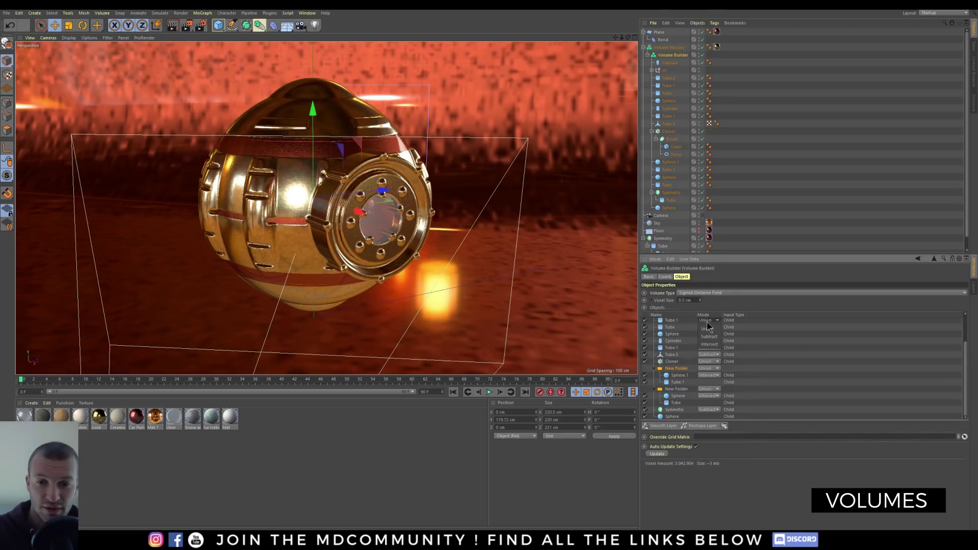
click(804, 335)
- Review Sphere.1 and the capsule's hatch and flange, then delete every object
alt+drag(328, 183, 634, 217)
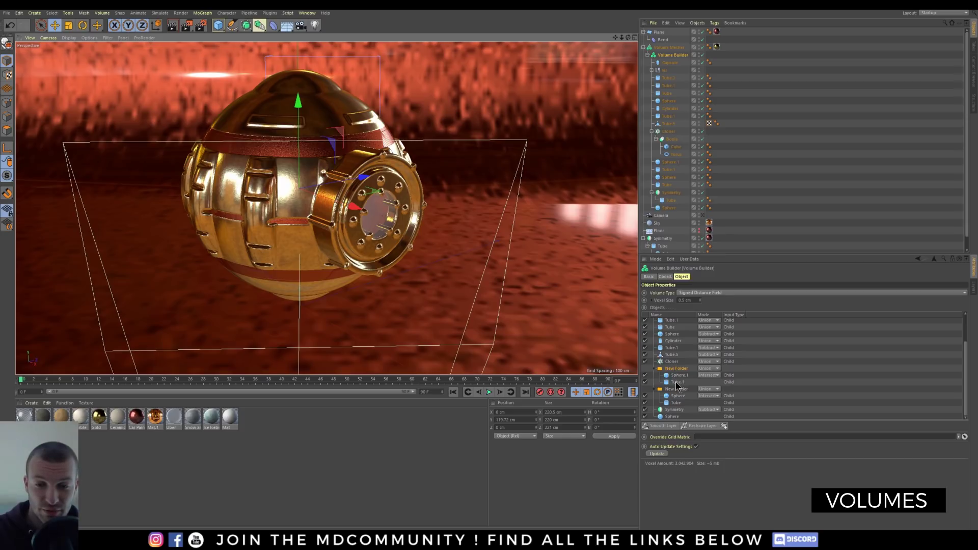
click(701, 376)
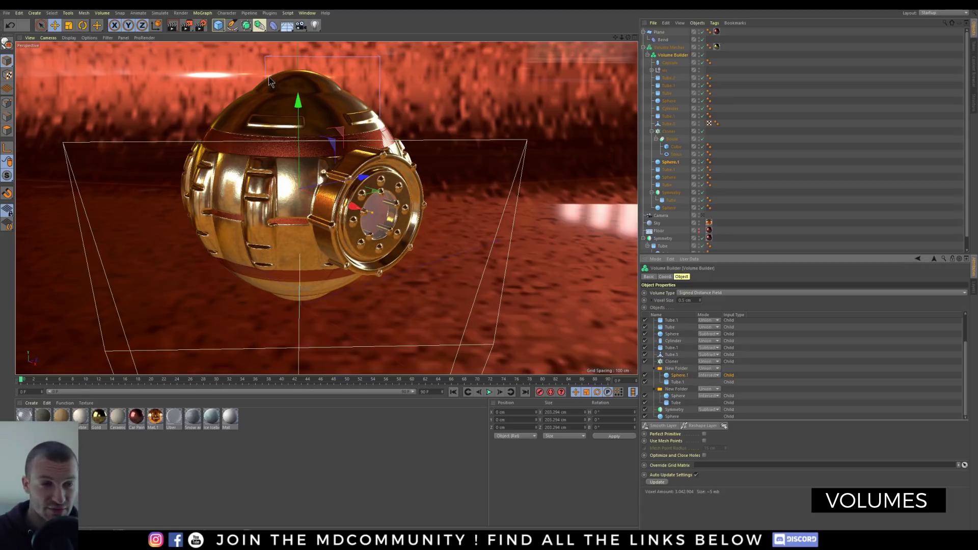
scroll(275, 112, up, 10)
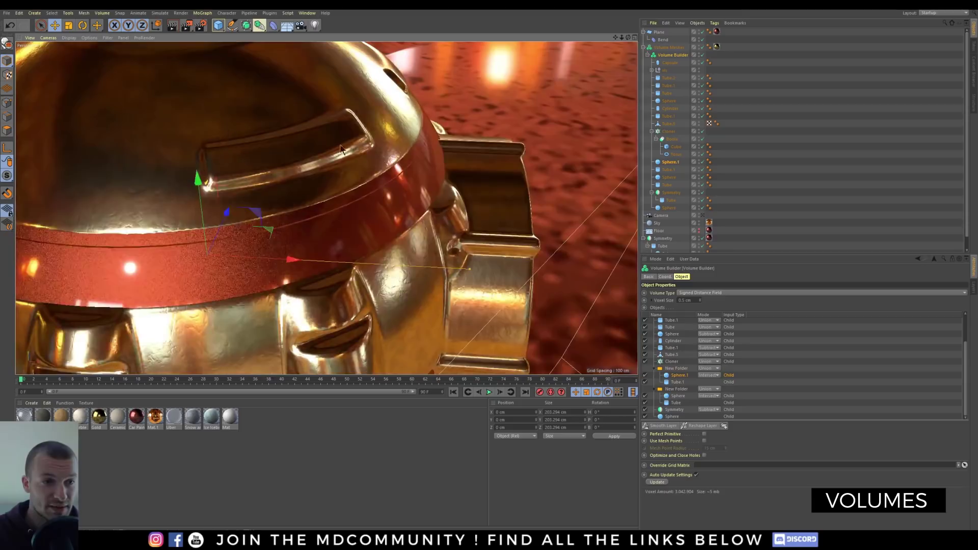
alt+drag(340, 146, 324, 134)
alt+drag(455, 295, 358, 185)
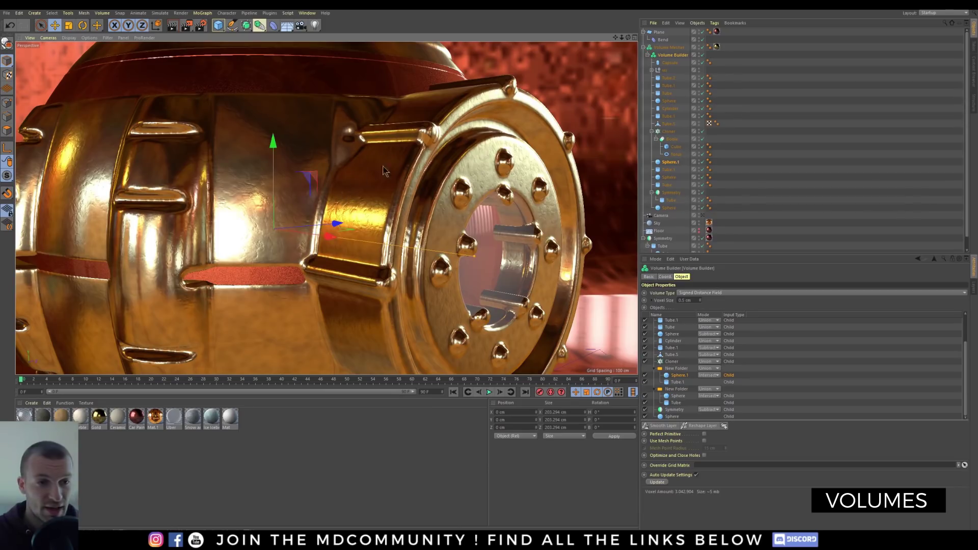
alt+drag(385, 156, 393, 206)
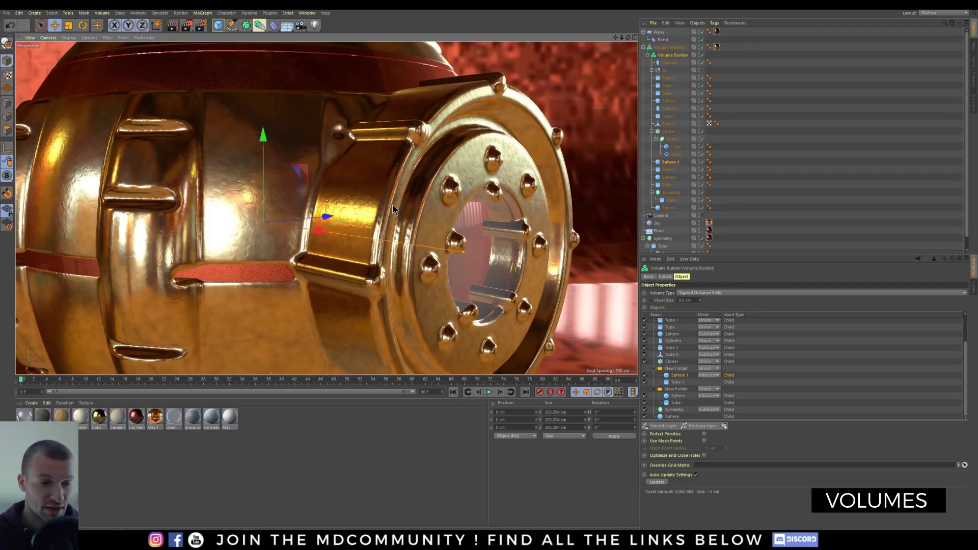
scroll(366, 208, down, 10)
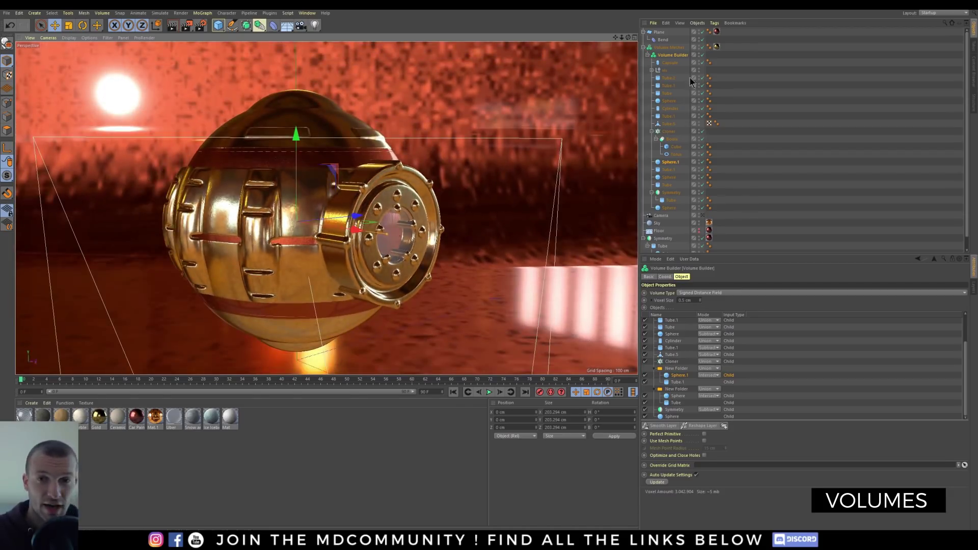
key(ctrl+a)
key(Delete)
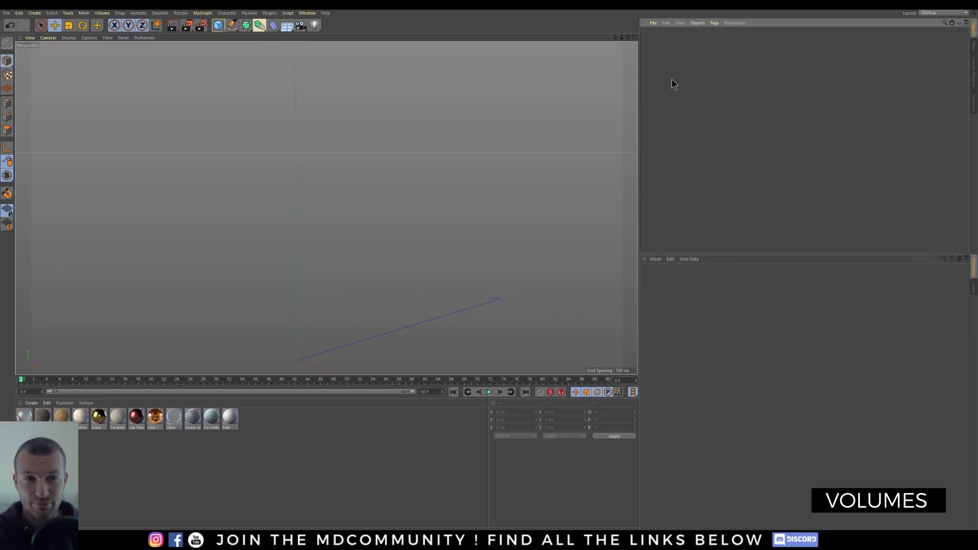
- Add a cube and a sphere, enlarge the sphere and move it up-right off the cube
click(218, 26)
click(223, 30)
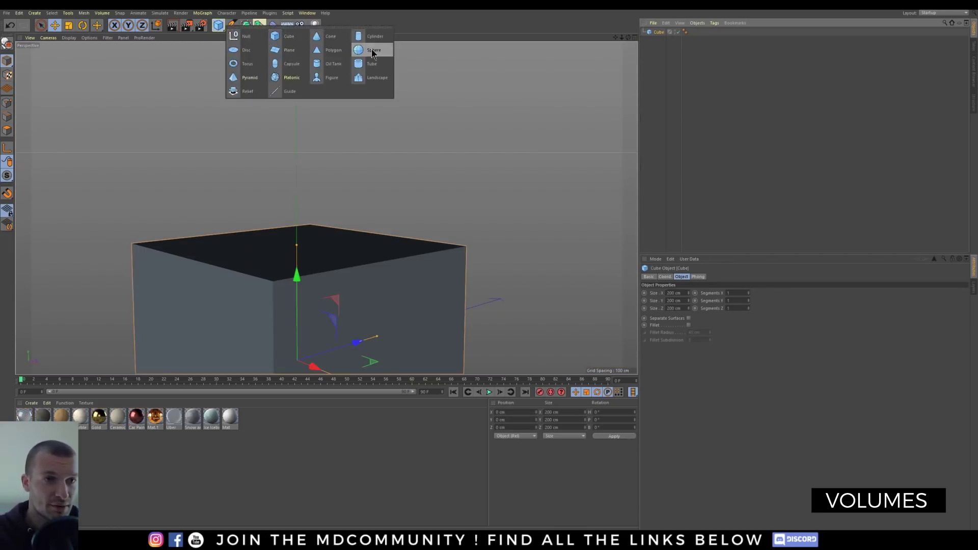
click(278, 68)
alt+drag(334, 214, 313, 221)
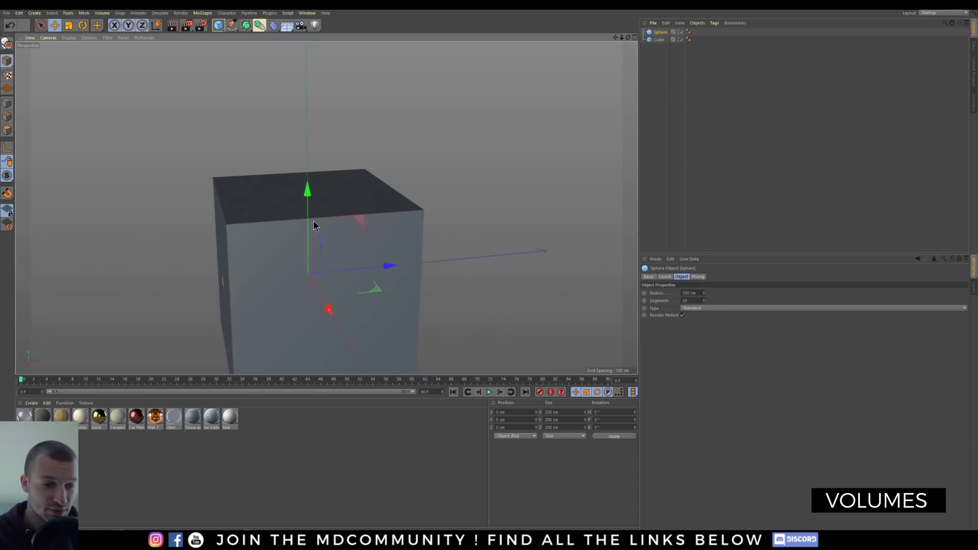
key(t)
drag(346, 258, 587, 236)
key(e)
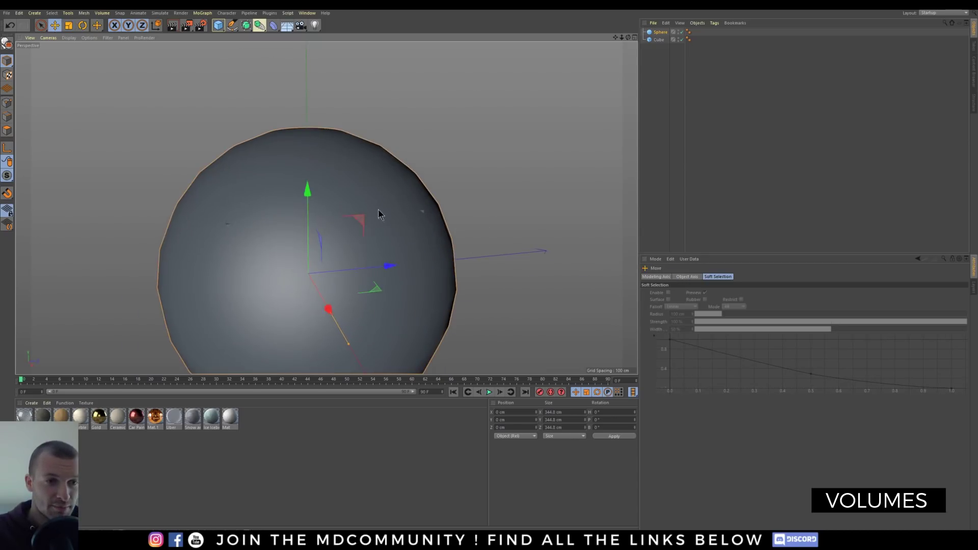
drag(356, 218, 414, 171)
key(t)
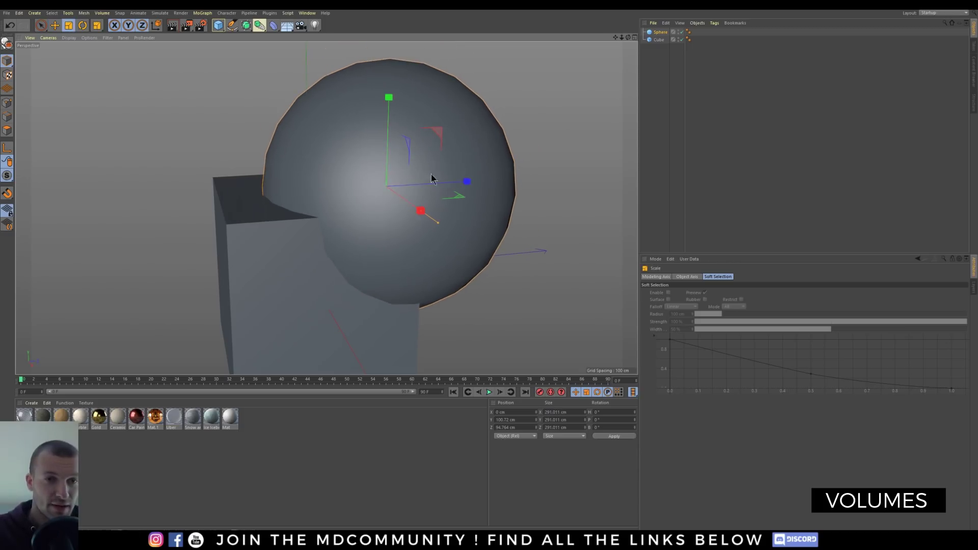
- Add a Volume Builder and place the sphere and cube inside it
click(274, 25)
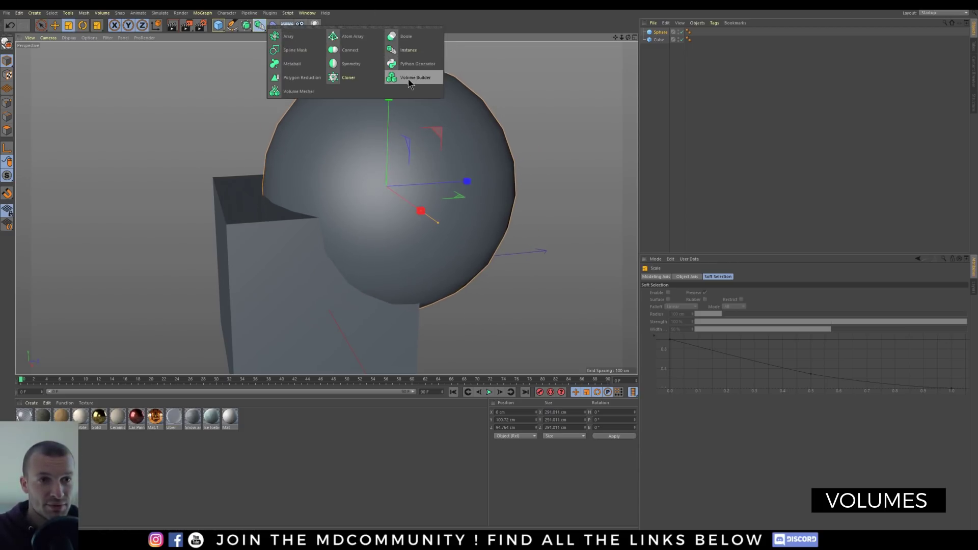
click(411, 77)
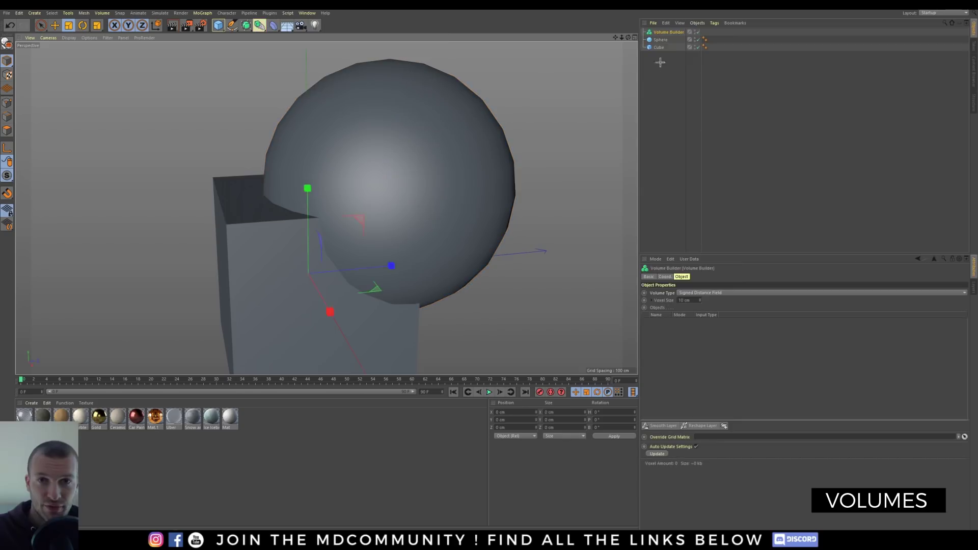
drag(657, 62, 654, 33)
drag(660, 40, 676, 37)
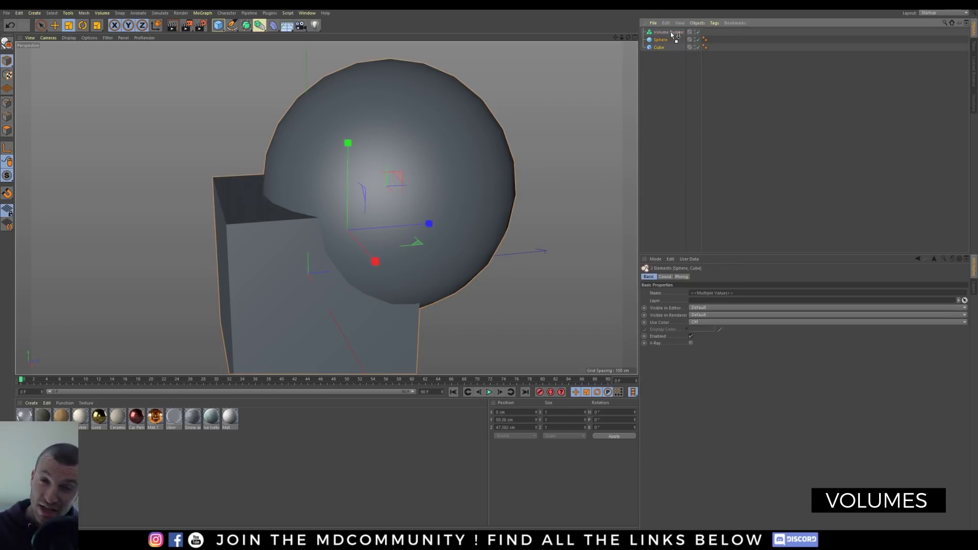
drag(672, 33, 671, 34)
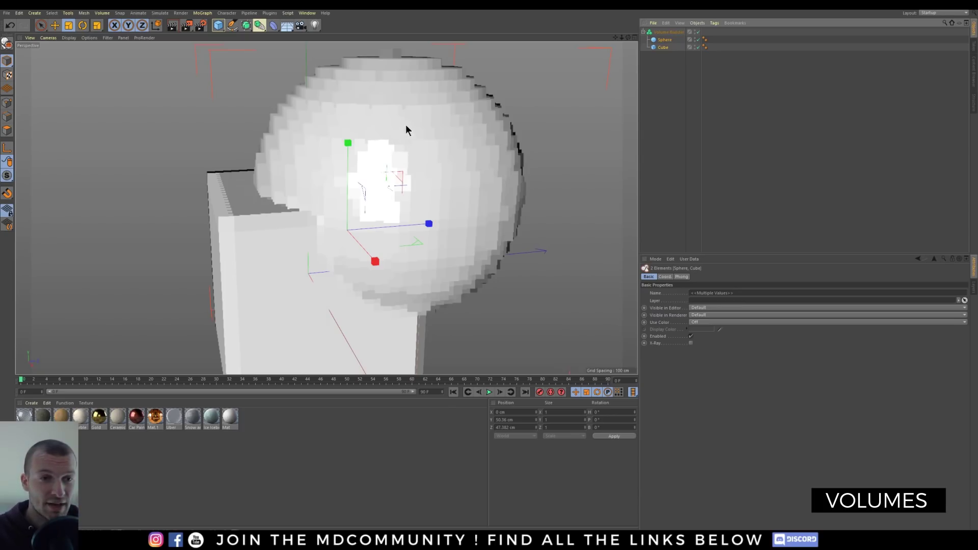
mouse_move(329, 113)
alt+mouse_down()
mouse_move(327, 125)
mouse_move(371, 131)
mouse_move(340, 102)
alt+mouse_up()
alt+drag(367, 62, 649, 60)
- Set the Volume Builder's voxel size to 3 cm
click(669, 34)
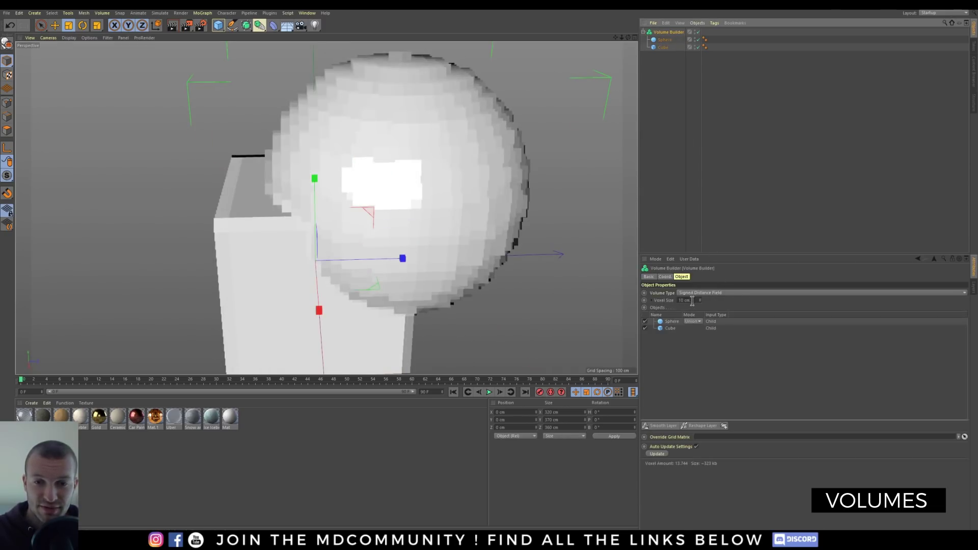
click(685, 300)
text(3)
key(Return)
alt+drag(460, 209, 415, 102)
- Raise the sphere's segment count to 240 for a smoother surface
click(664, 40)
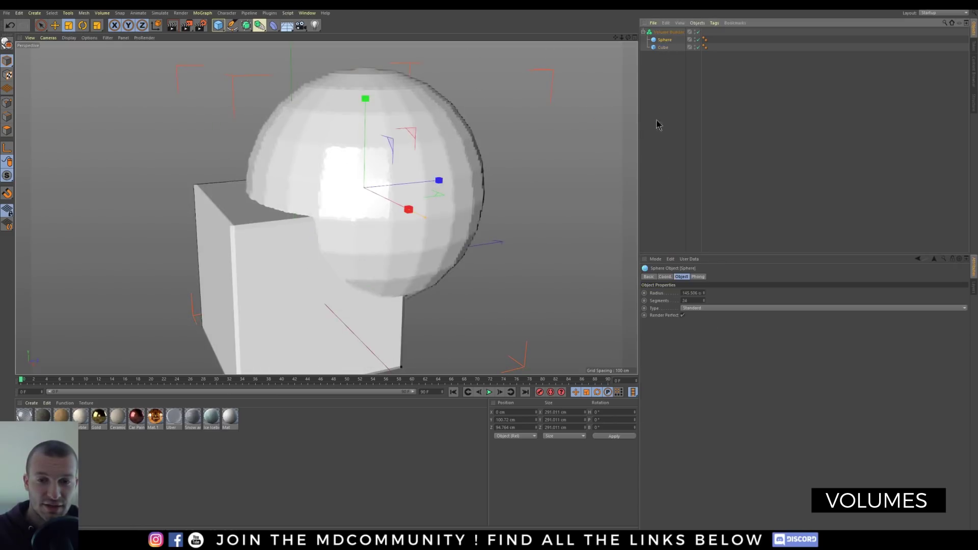
click(696, 300)
text(0)
key(Return)
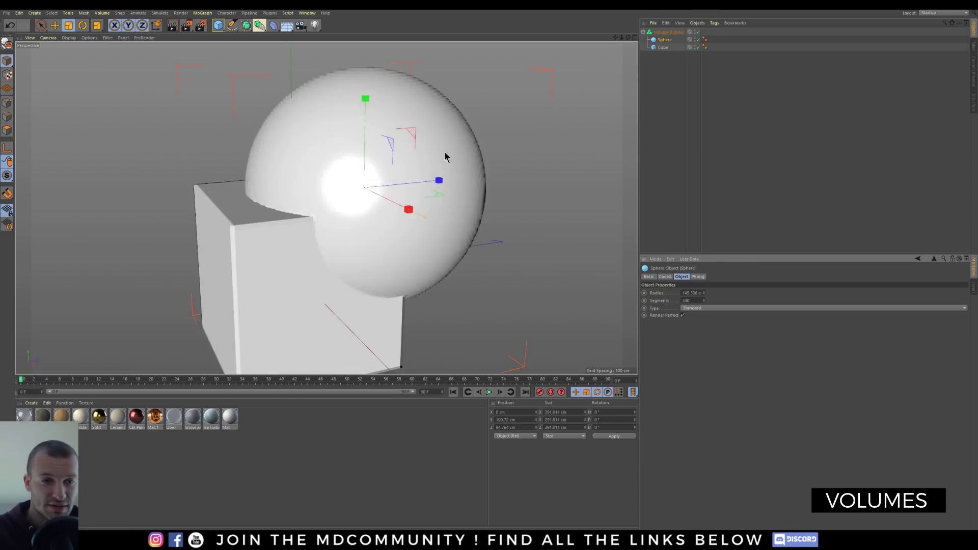
alt+drag(375, 158, 379, 152)
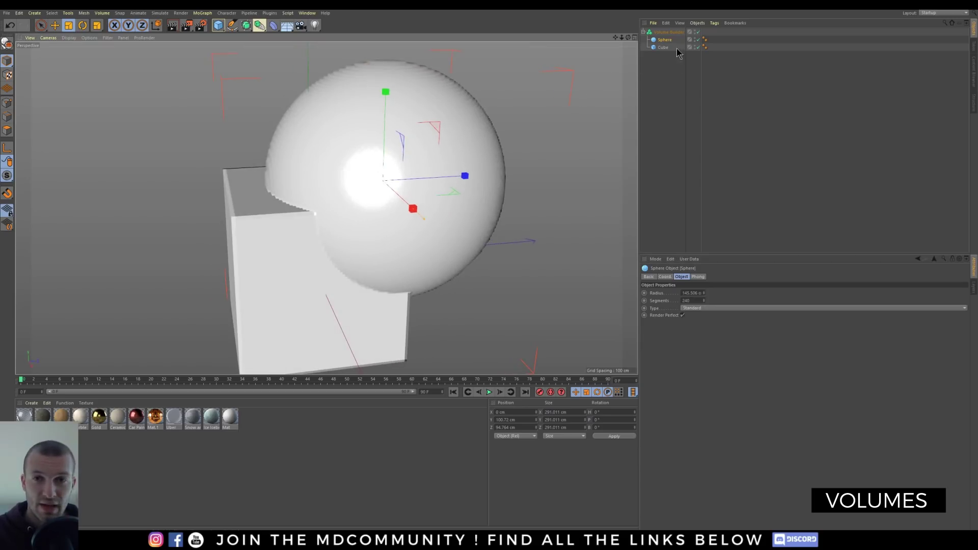
- Try Subtract, then Intersect for the Sphere's mode, and move the sphere to reshape the overlap
click(670, 34)
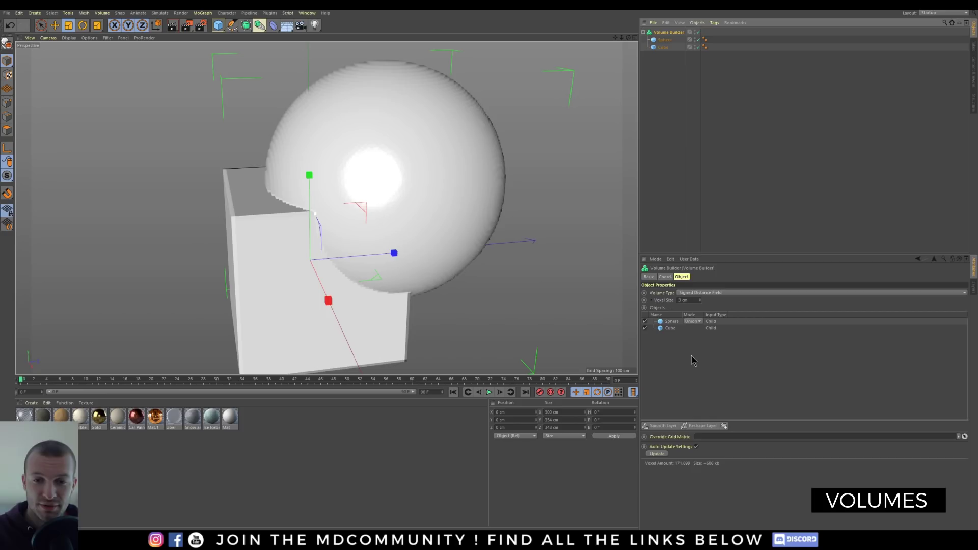
click(692, 322)
click(693, 329)
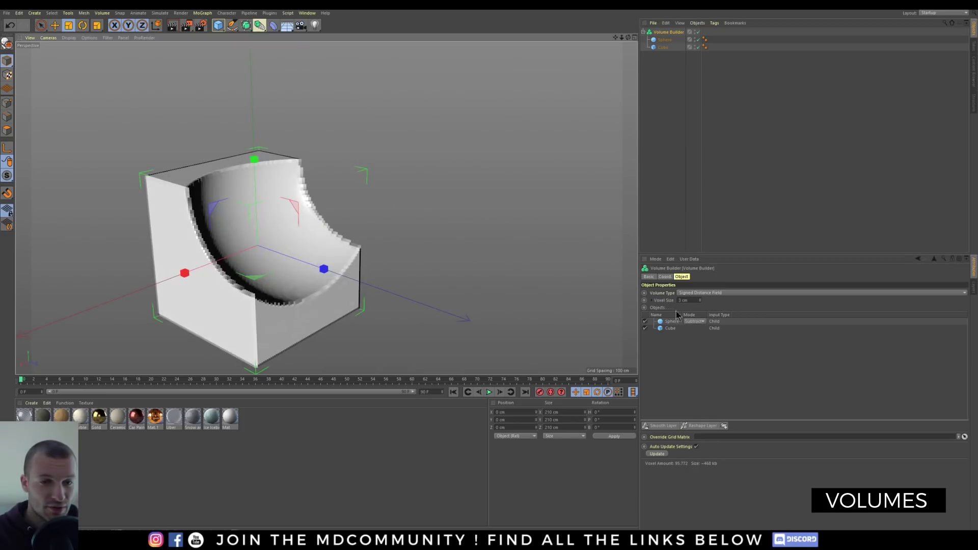
click(693, 322)
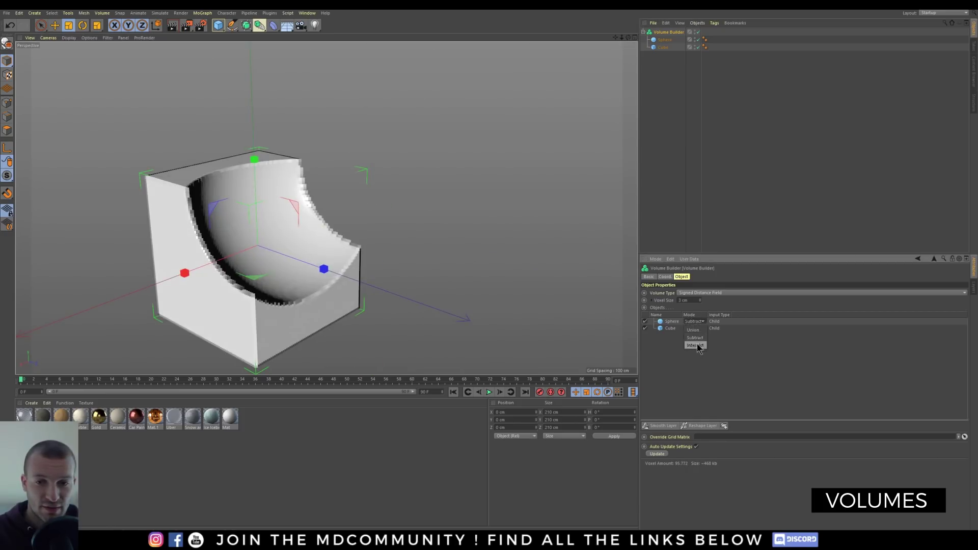
click(694, 350)
alt+drag(221, 218, 392, 192)
click(665, 39)
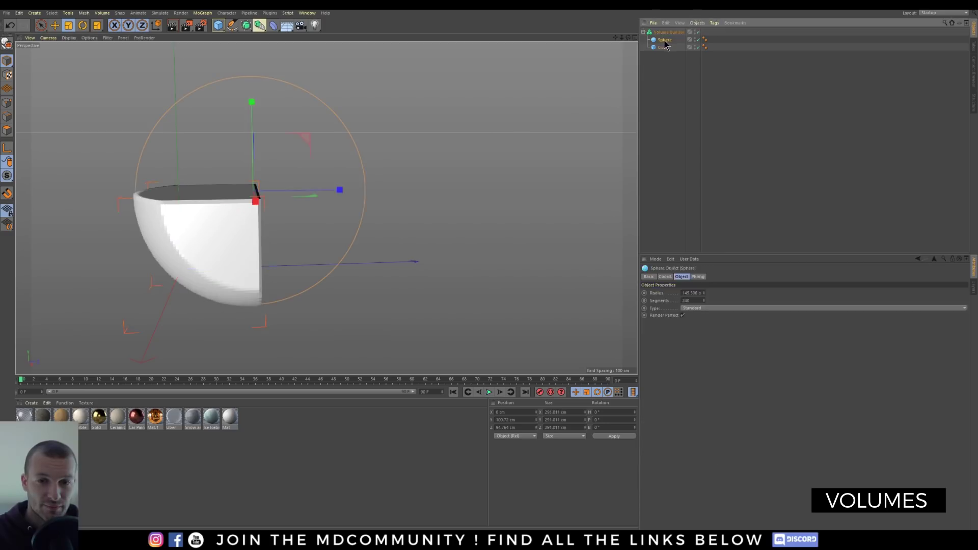
key(e)
drag(285, 150, 327, 186)
- Set the Sphere's mode to Subtract and move the sphere up and further back
click(669, 32)
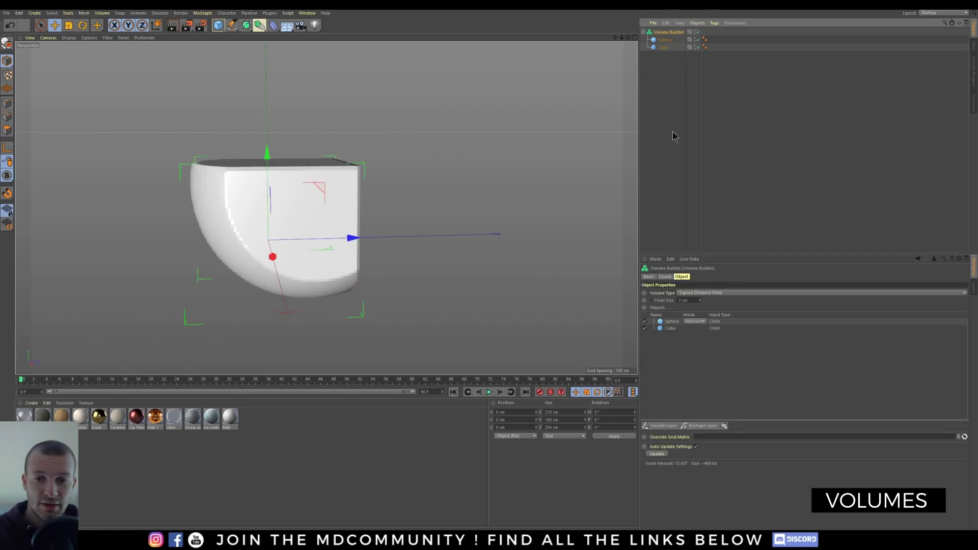
click(694, 321)
click(695, 332)
click(692, 321)
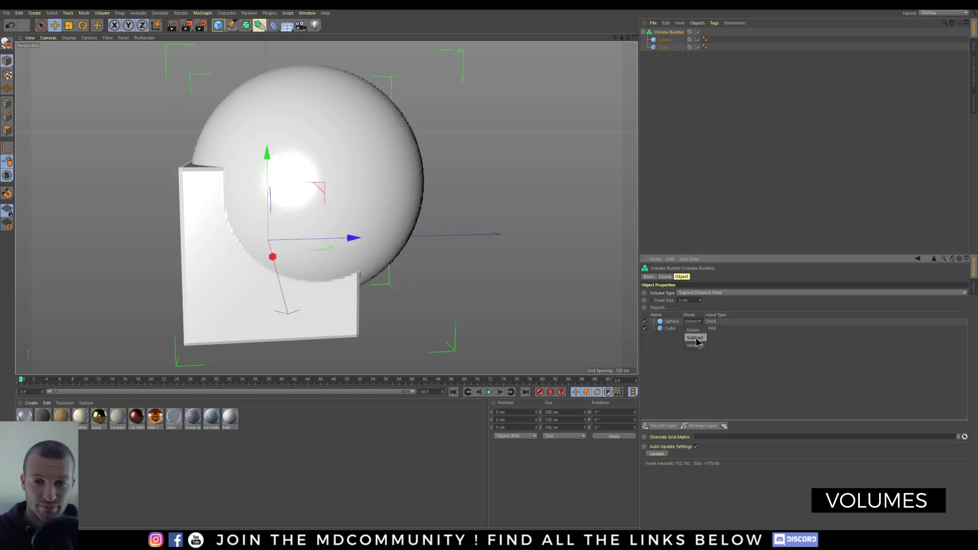
click(694, 338)
alt+drag(307, 202, 204, 283)
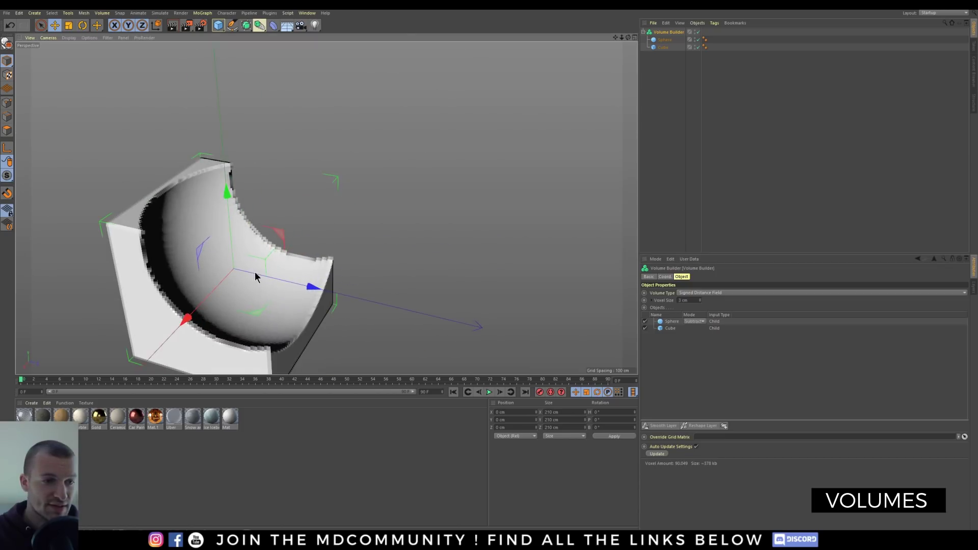
click(671, 40)
drag(307, 197, 347, 169)
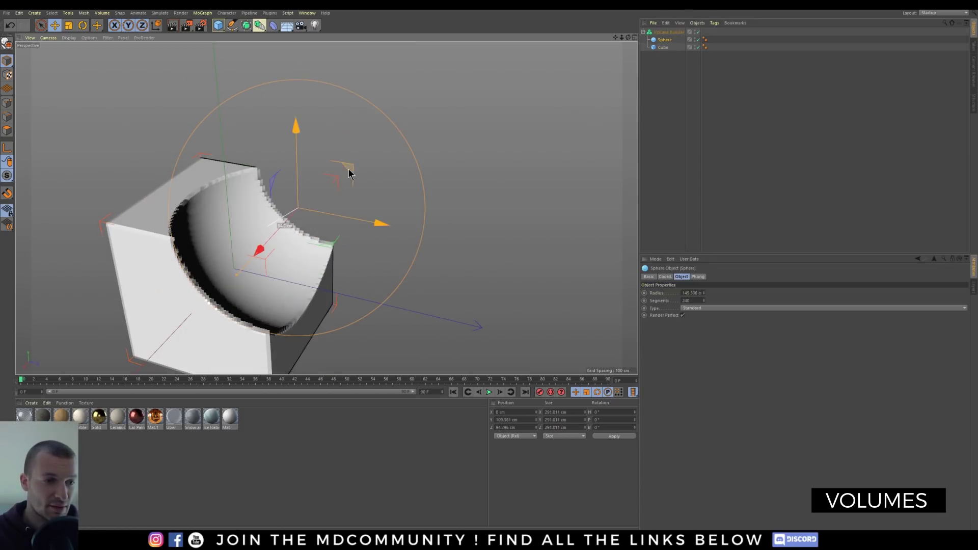
- Add a new cube and place it inside the Volume Builder
drag(219, 30, 219, 30)
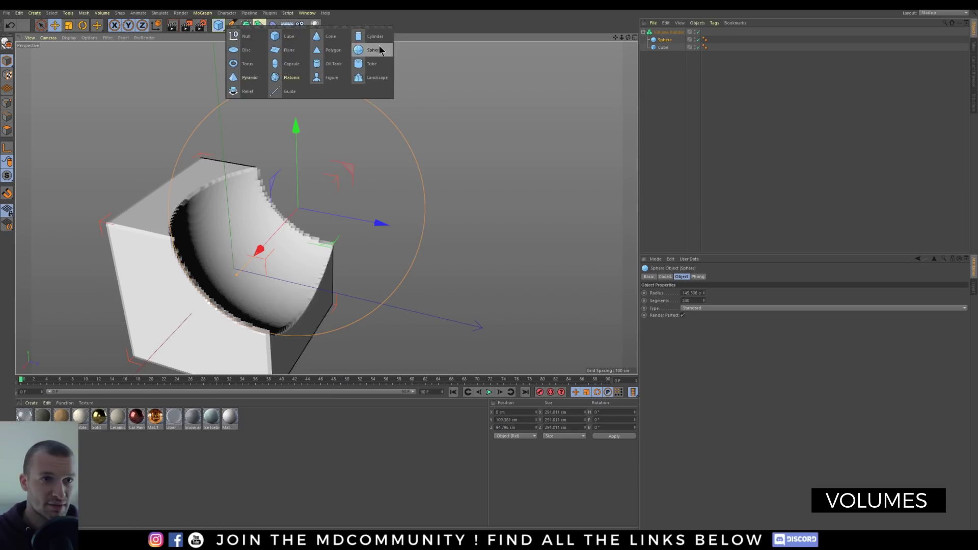
click(239, 30)
alt+drag(249, 269, 278, 231)
click(660, 34)
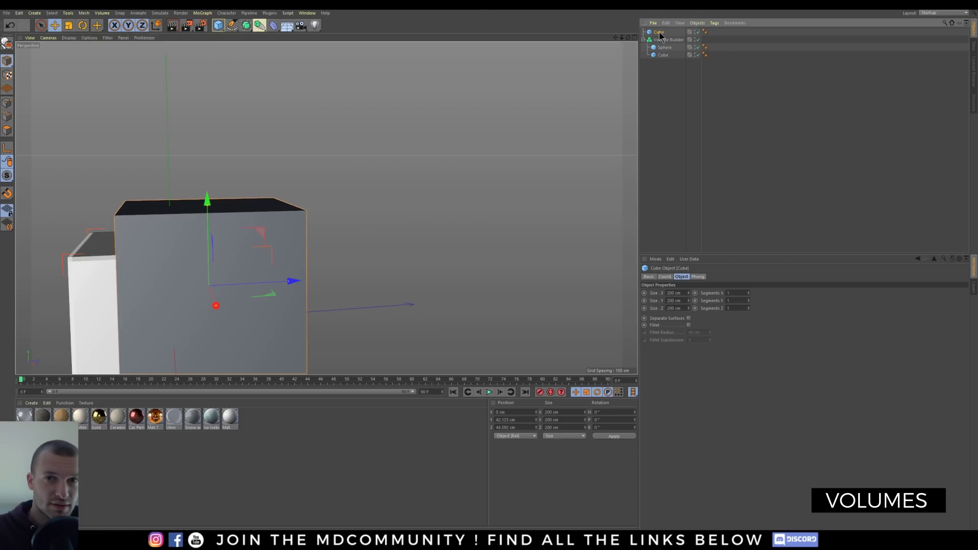
drag(668, 41, 669, 42)
click(669, 32)
alt+drag(482, 136, 185, 314)
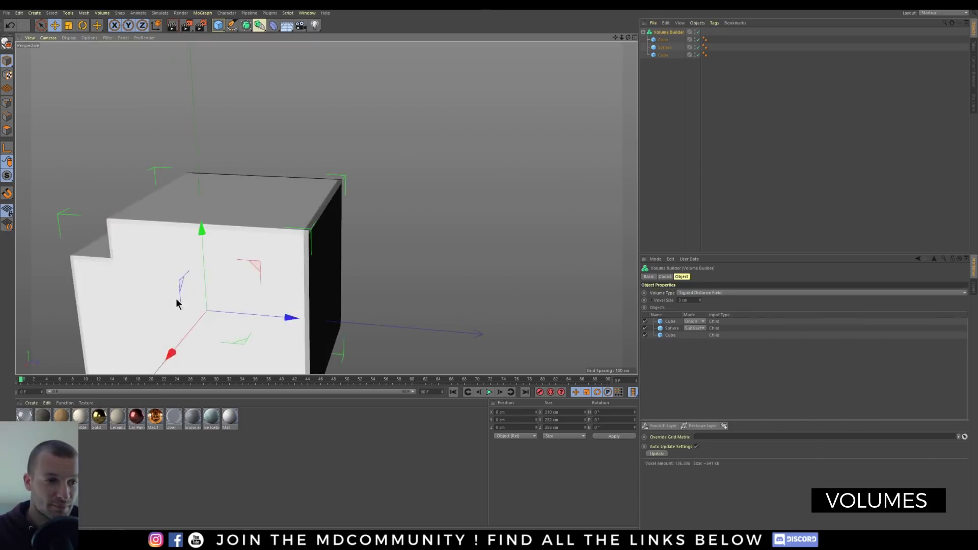
key(h)
- Set the new cube to Subtract and scale it down to shape the seat
click(694, 322)
click(696, 337)
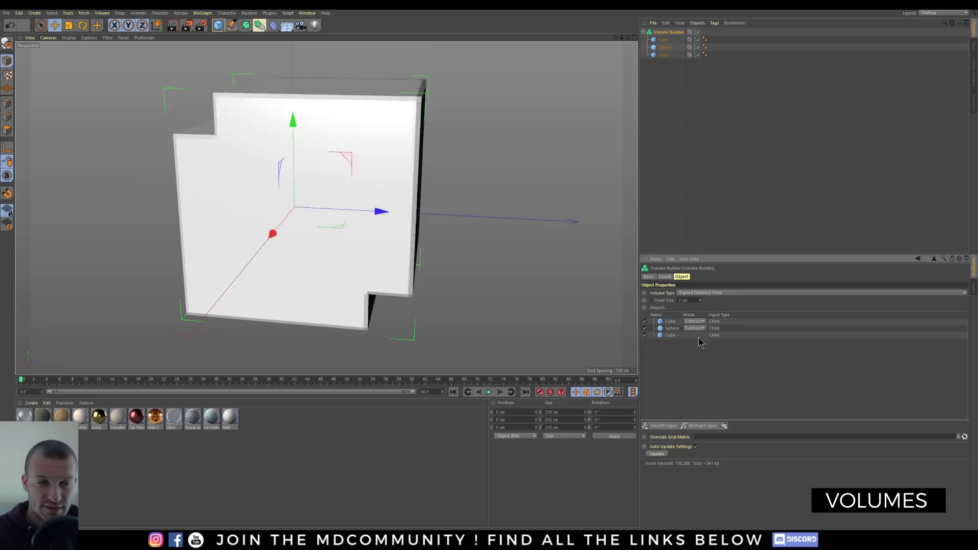
mouse_move(356, 229)
alt+mouse_down()
mouse_move(231, 209)
mouse_move(360, 238)
alt+mouse_up()
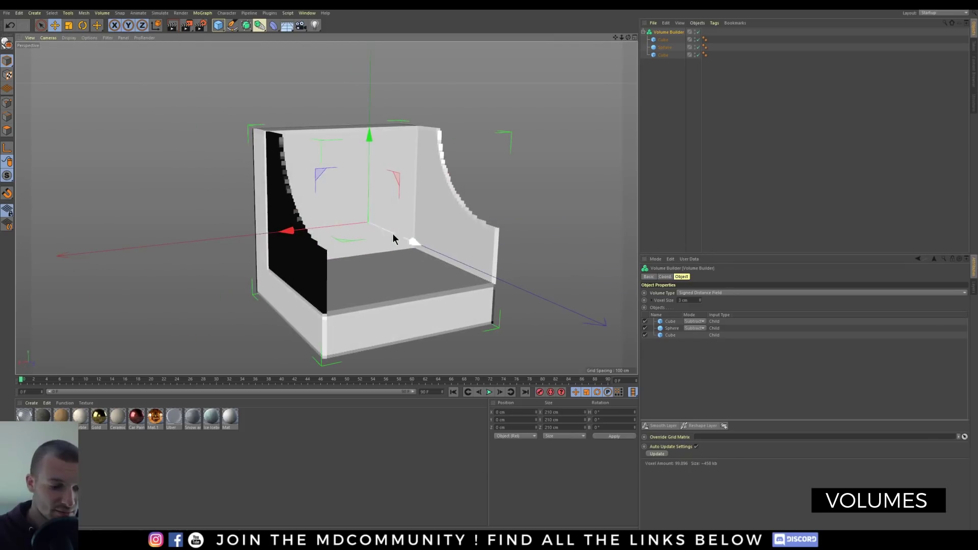
click(667, 41)
key(t)
drag(578, 100, 462, 190)
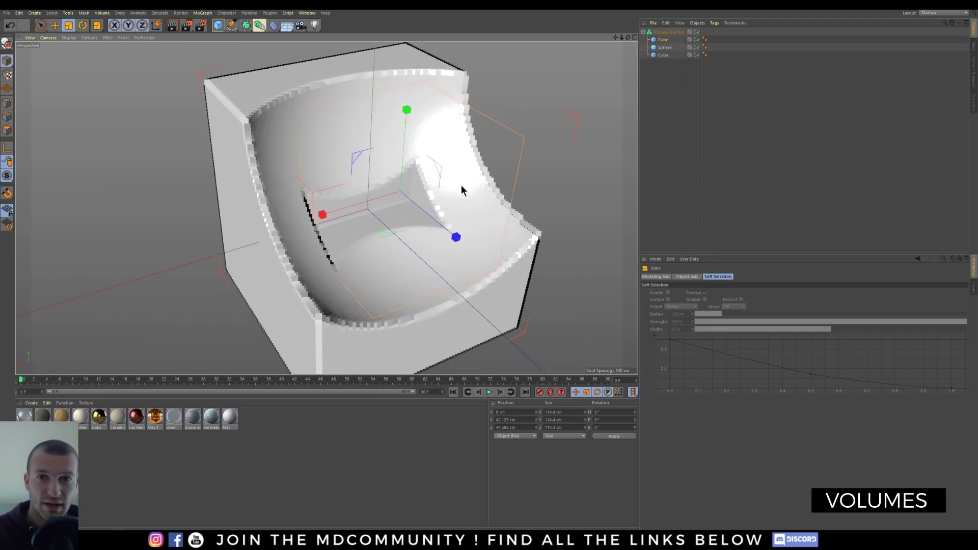
click(673, 32)
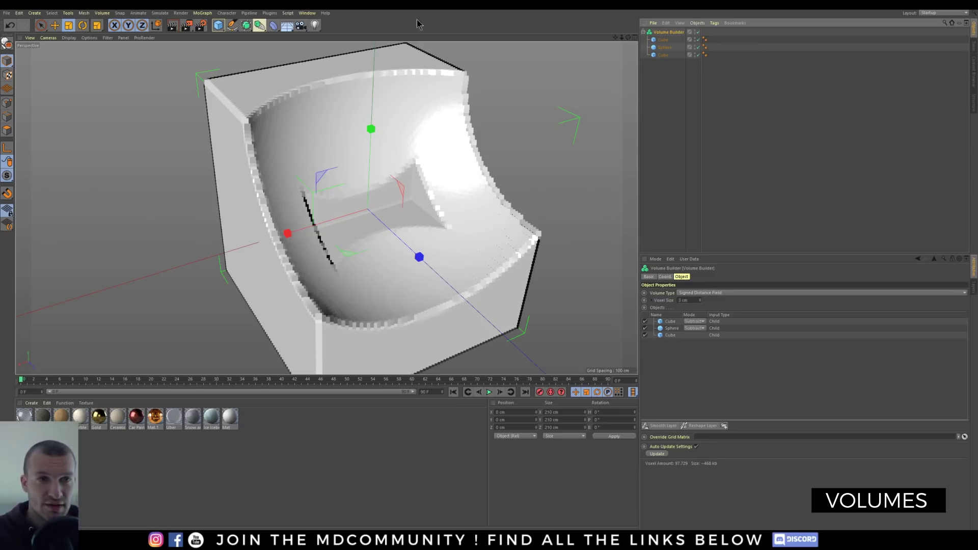
- Add a Volume Mesher to turn the volume into a mesh
click(259, 26)
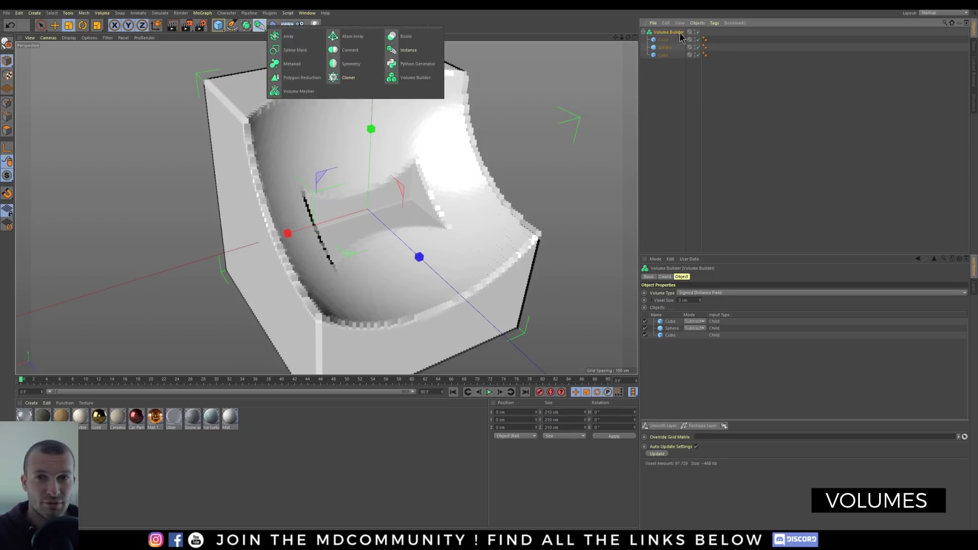
click(289, 93)
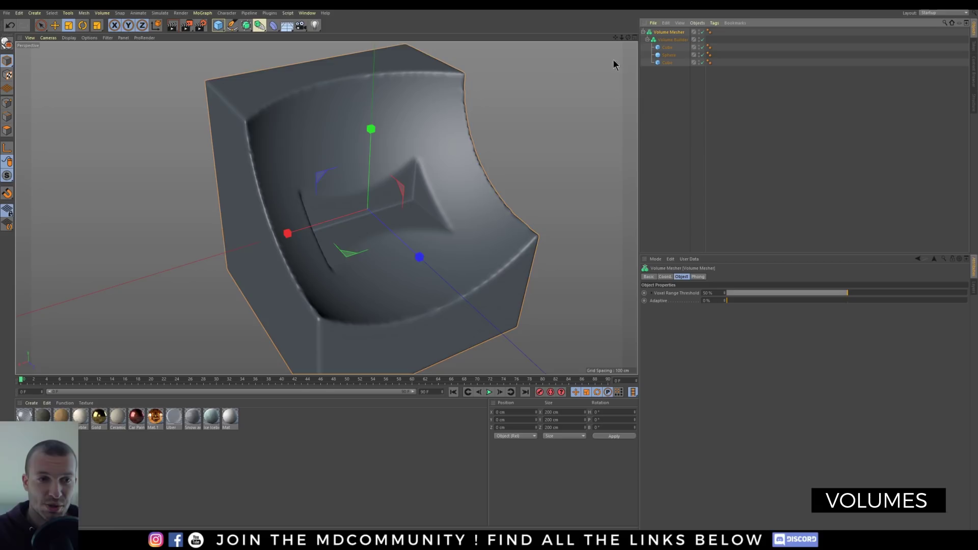
alt+drag(436, 169, 625, 122)
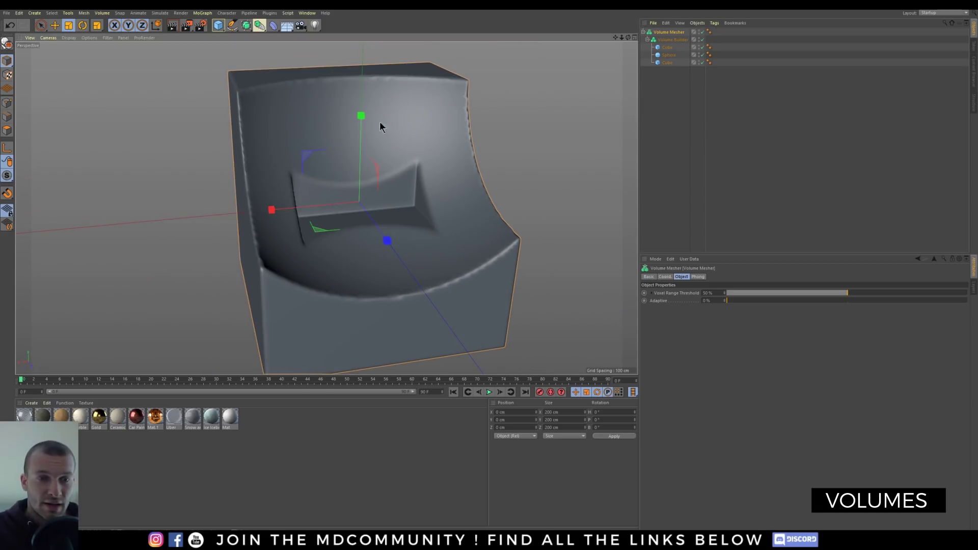
alt+drag(270, 91, 272, 92)
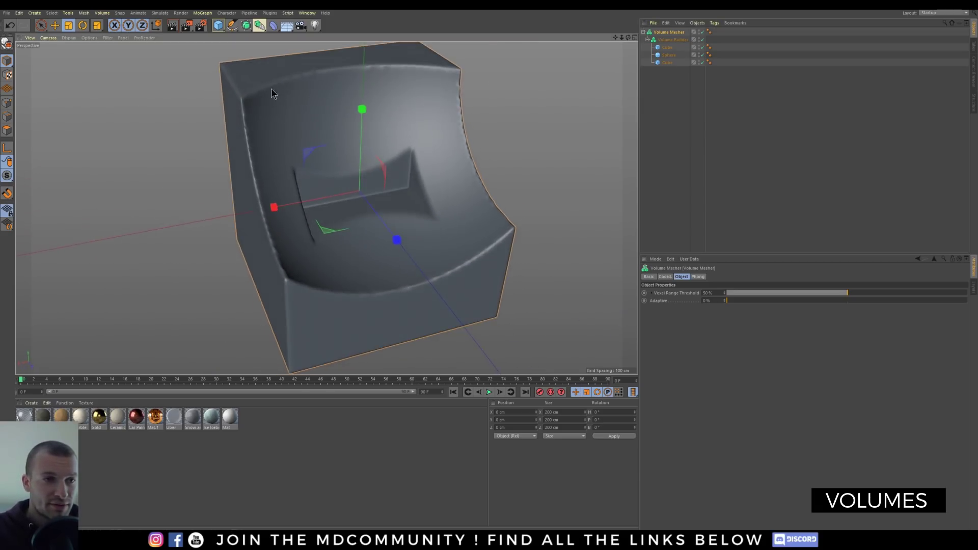
- Add Smooth and Reshape filter layers to the Volume Builder
click(657, 41)
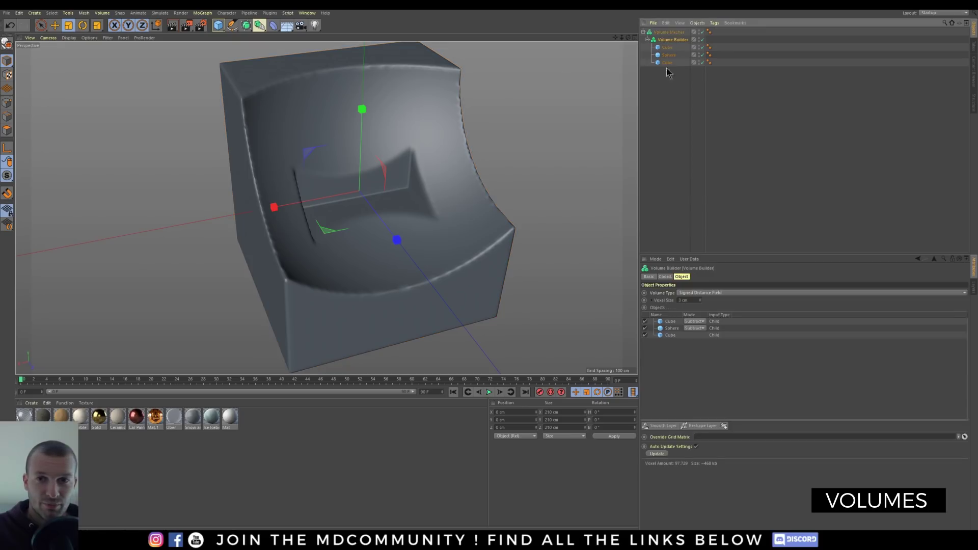
click(661, 425)
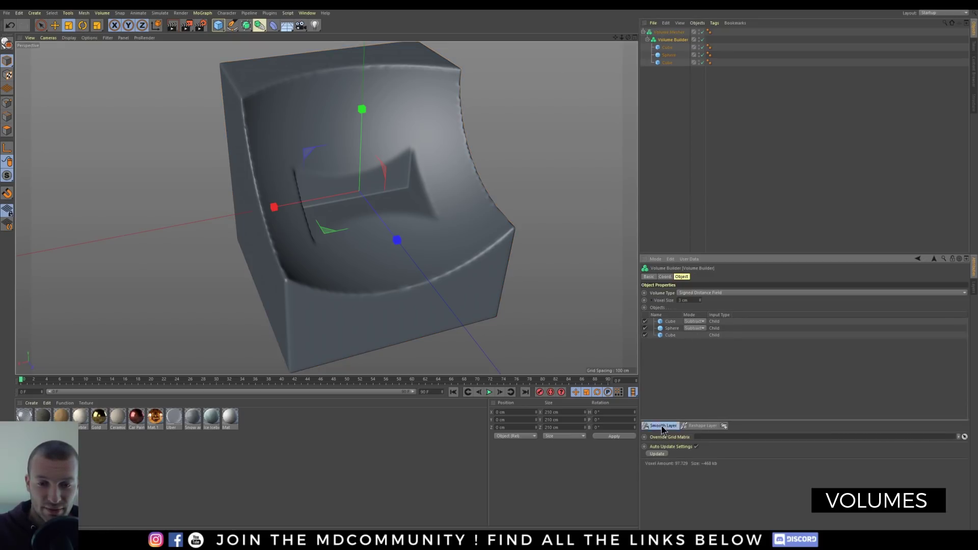
click(697, 428)
click(681, 328)
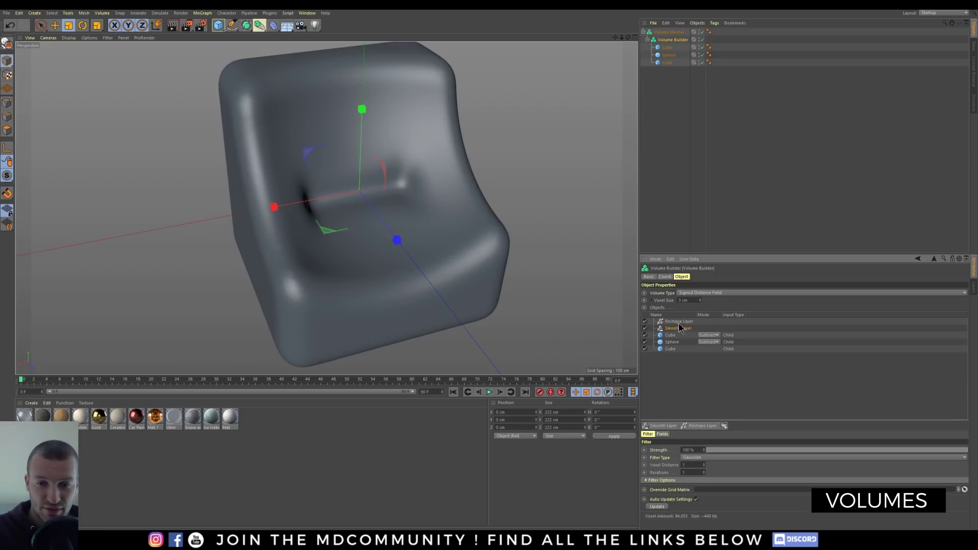
click(672, 321)
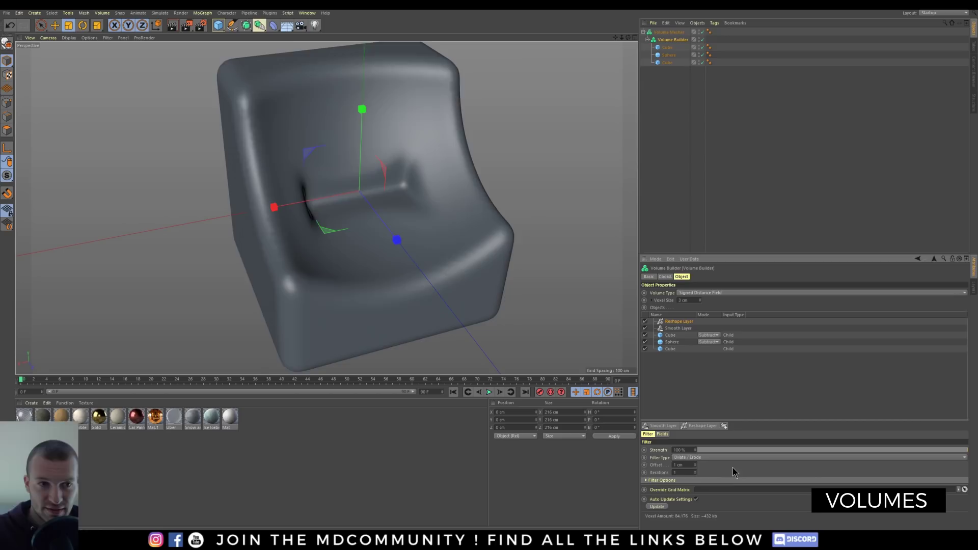
alt+drag(505, 255, 540, 261)
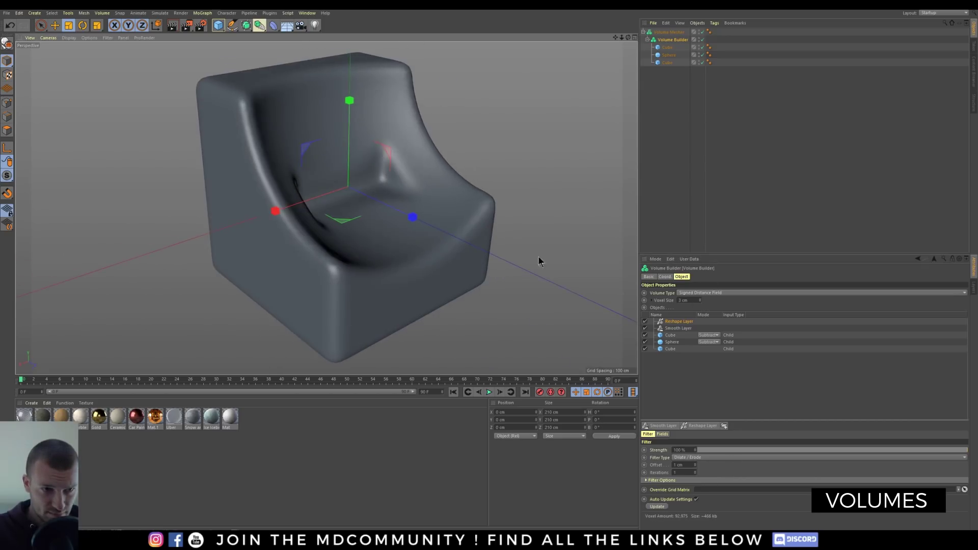
- Set the voxel size to 1 cm and apply the Gold material to the chair mesh
click(685, 300)
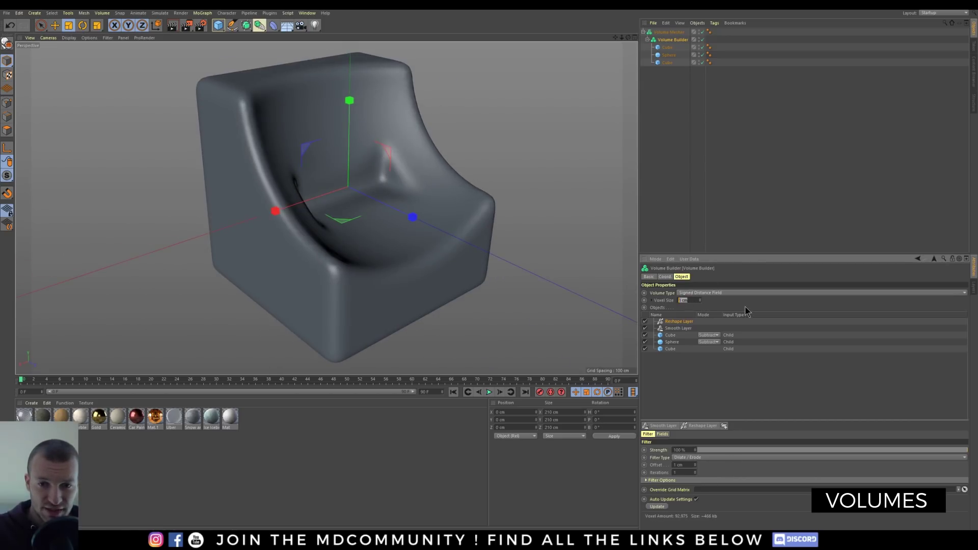
text(1)
key(Return)
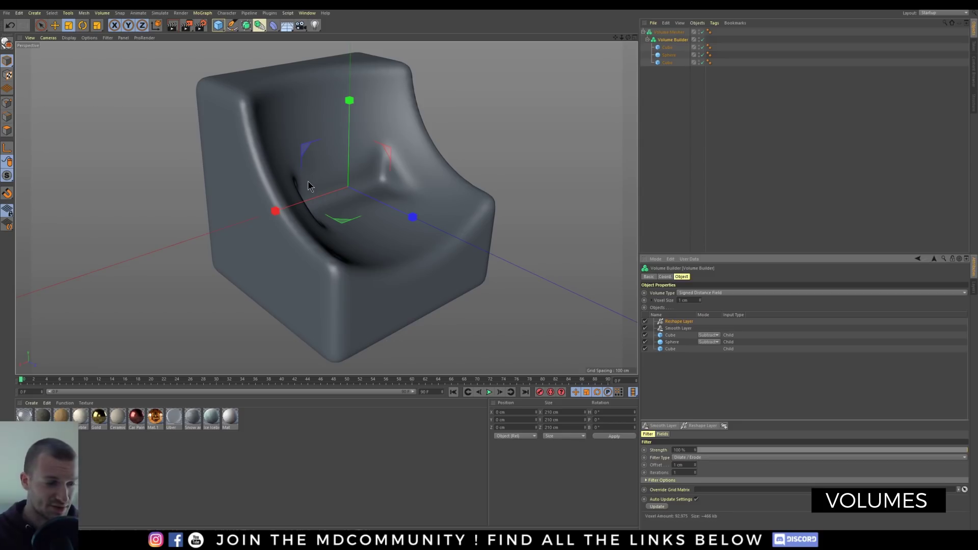
alt+drag(350, 170, 484, 248)
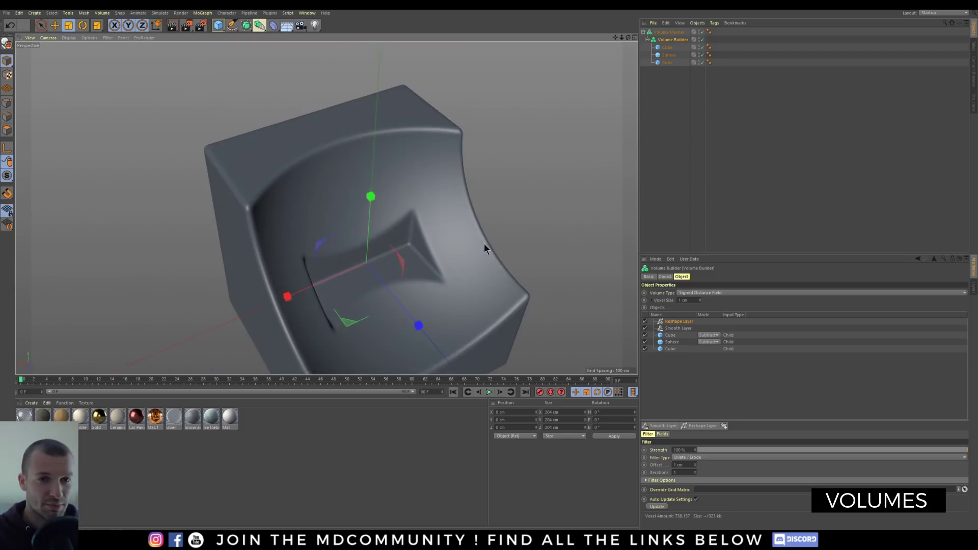
alt+drag(476, 159, 375, 235)
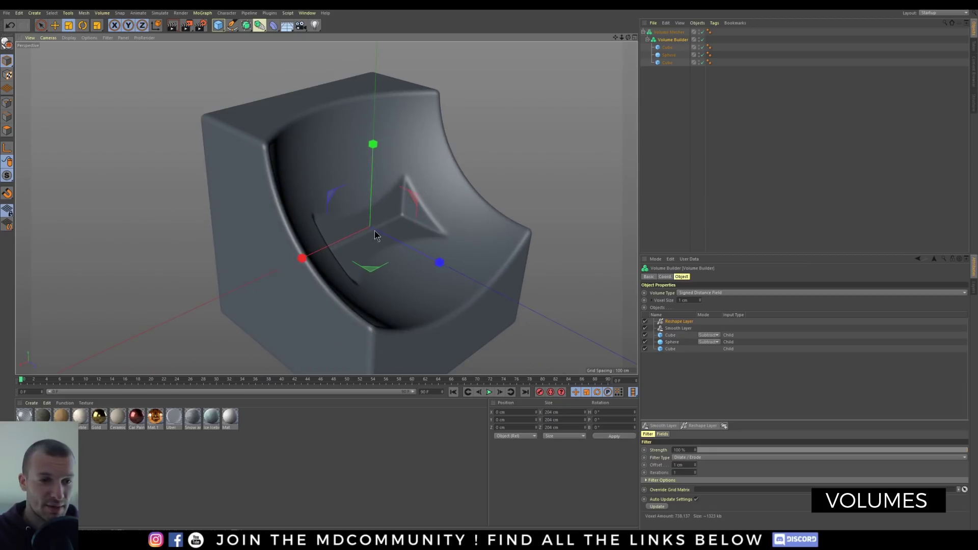
alt+drag(353, 296, 321, 256)
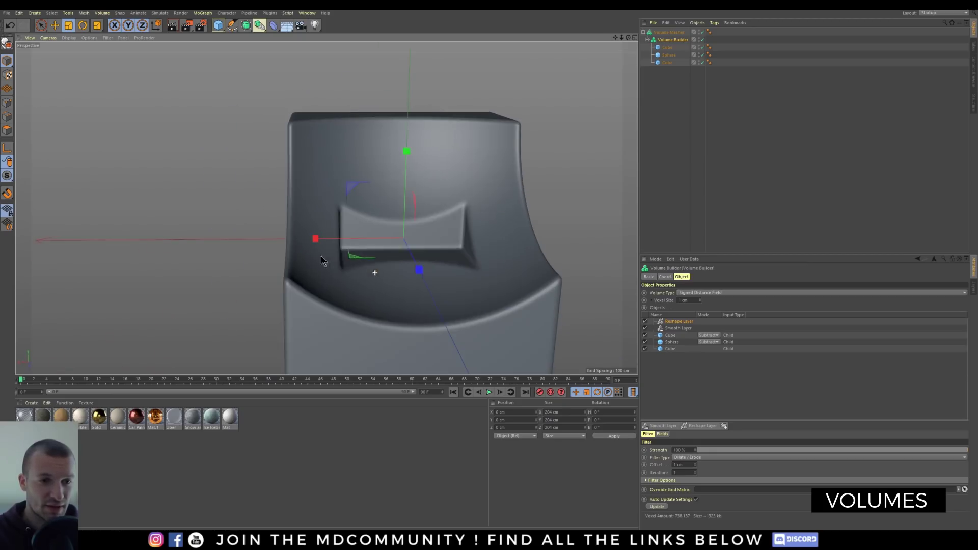
drag(99, 420, 676, 33)
- Switch the Gold texture tag's projection to Cubic and view the gold chair
alt+drag(417, 189, 443, 201)
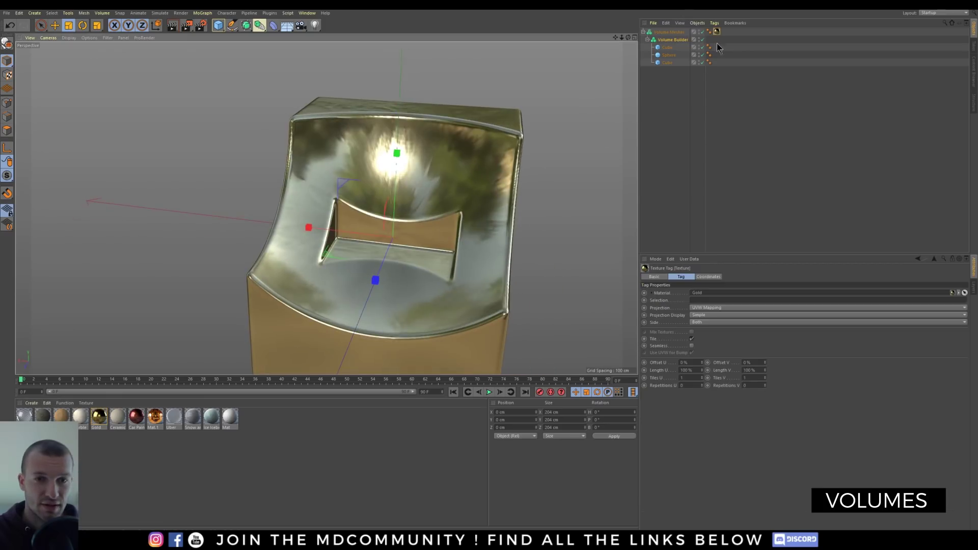
click(707, 307)
click(710, 341)
alt+drag(341, 210, 345, 178)
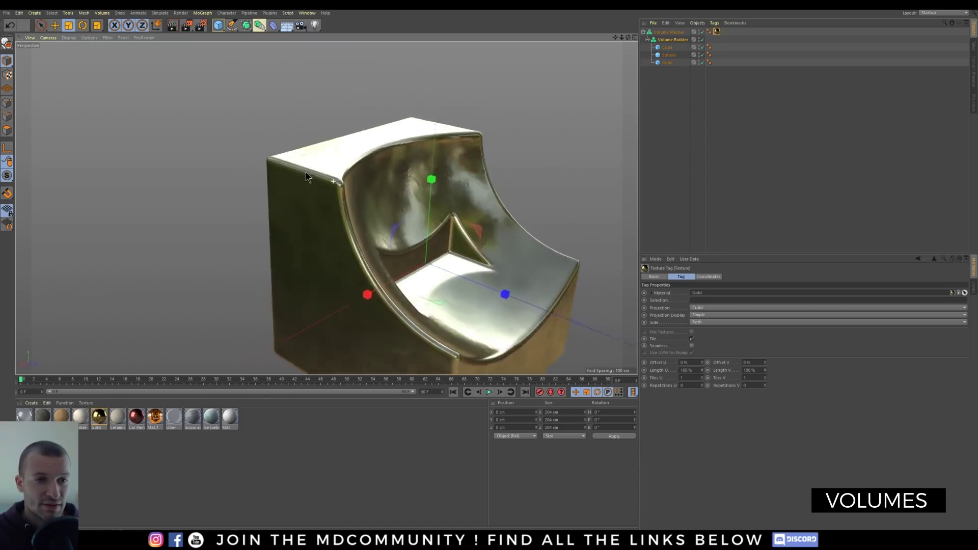
alt+drag(306, 172, 377, 159)
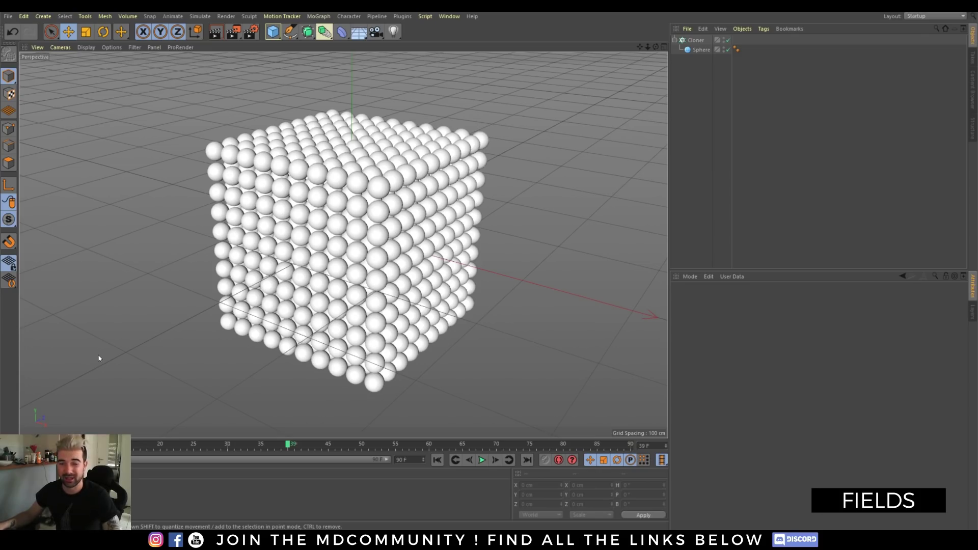
- Tear off the field types as a floating palette and move it aside
click(43, 16)
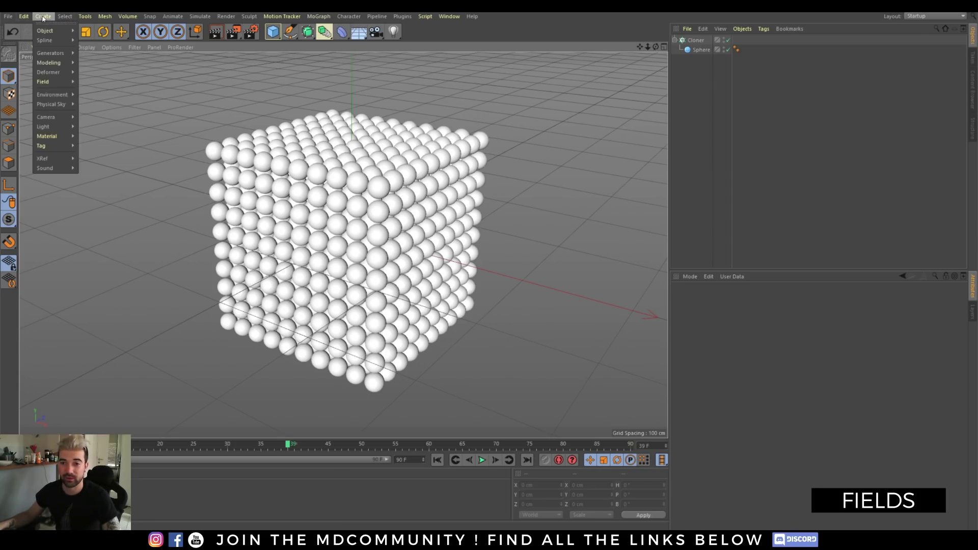
mouse_move(53, 85)
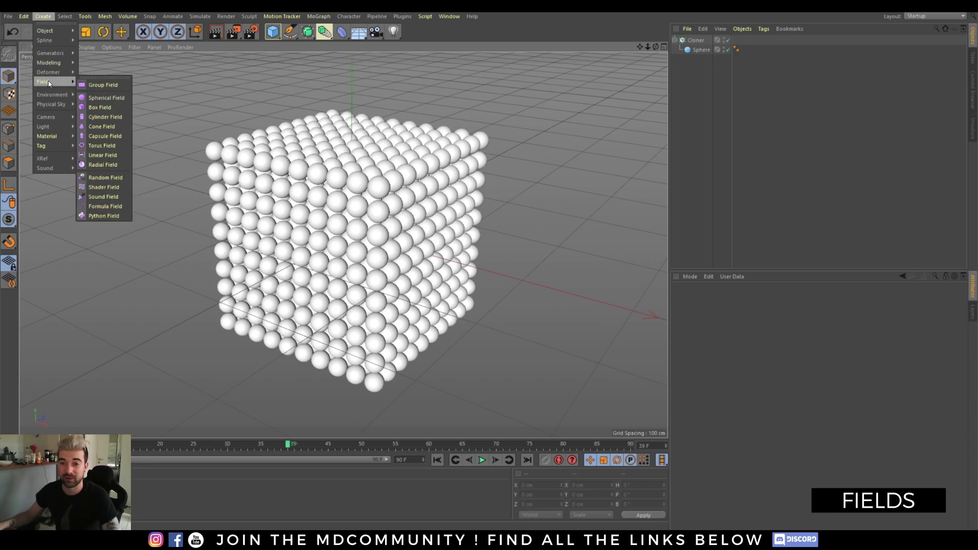
click(92, 77)
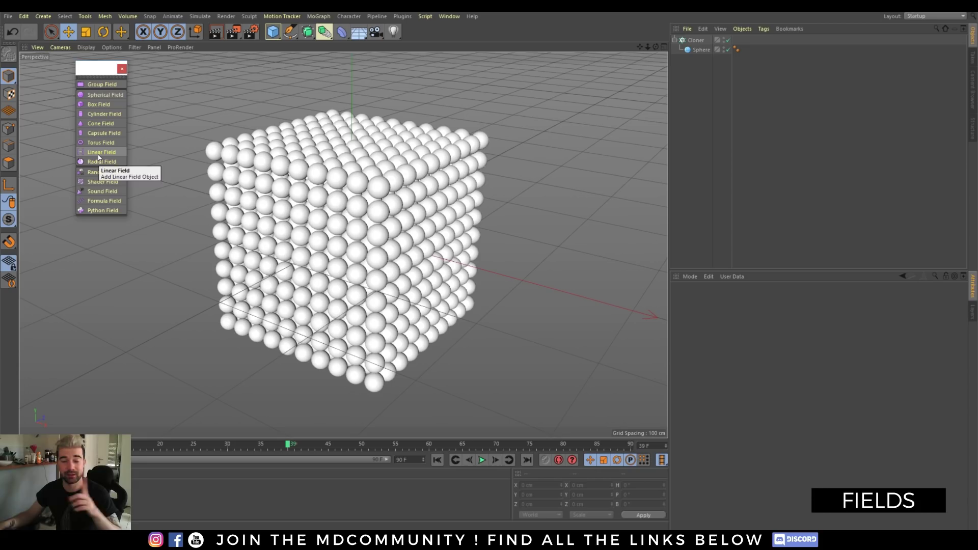
drag(110, 69, 131, 141)
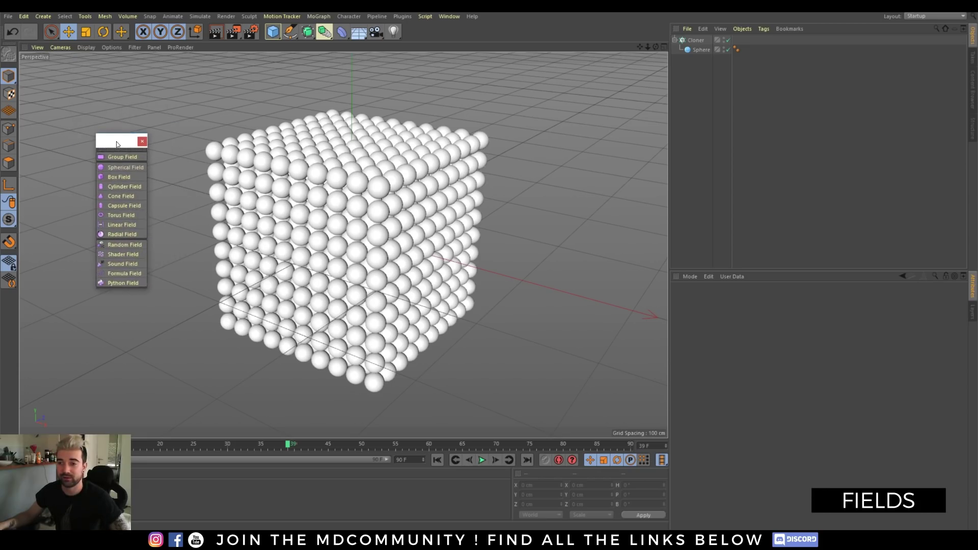
- With the Cloner selected, add a Random effector from the MoGraph Effector menu
click(318, 16)
mouse_move(356, 31)
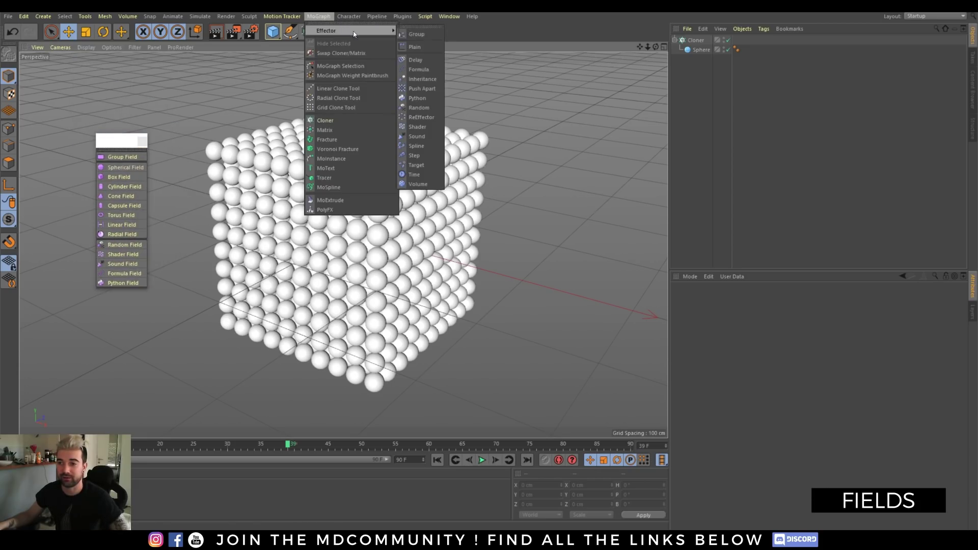
click(713, 83)
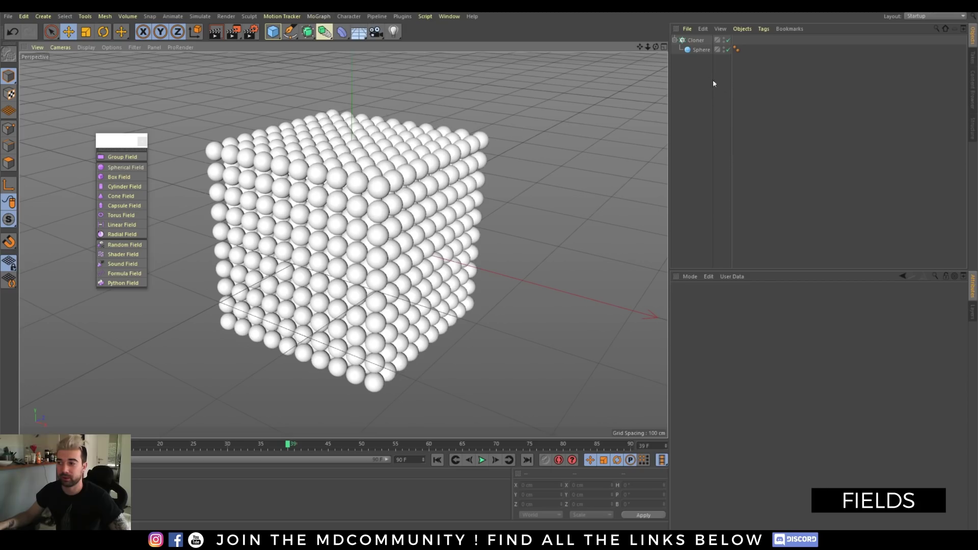
click(691, 41)
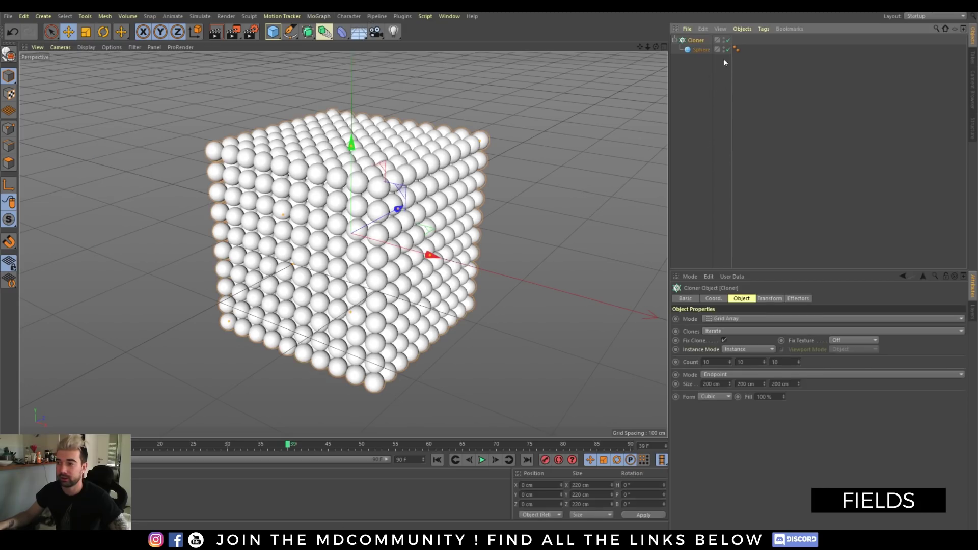
click(318, 16)
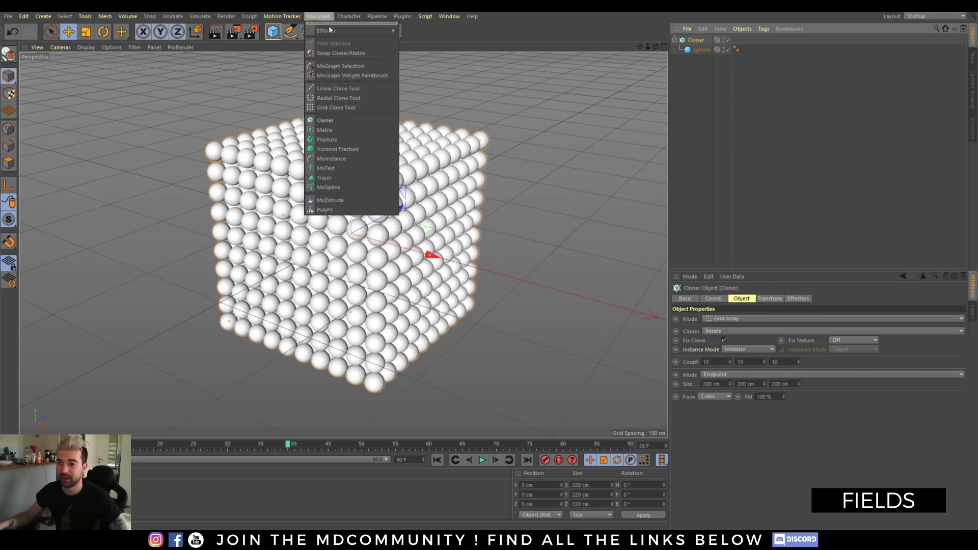
mouse_move(356, 30)
click(419, 107)
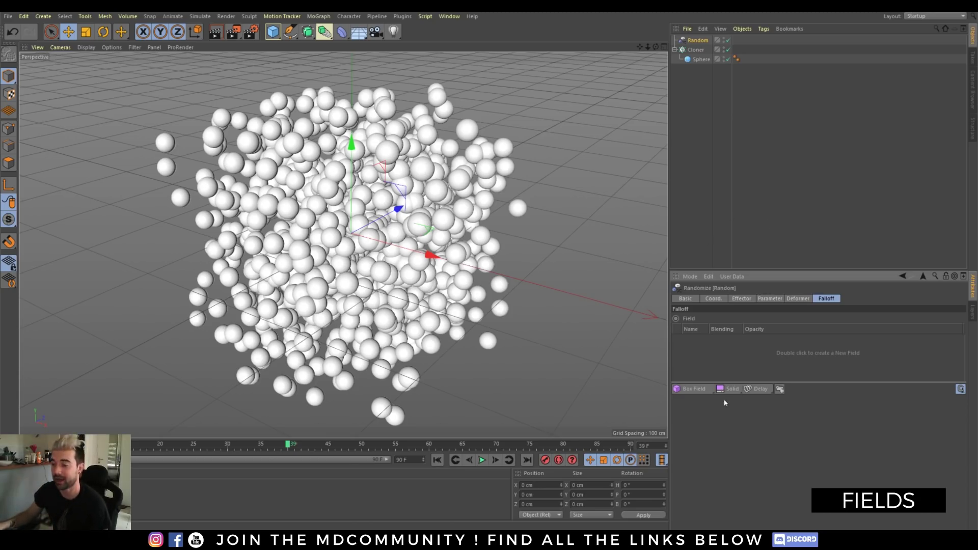
click(693, 389)
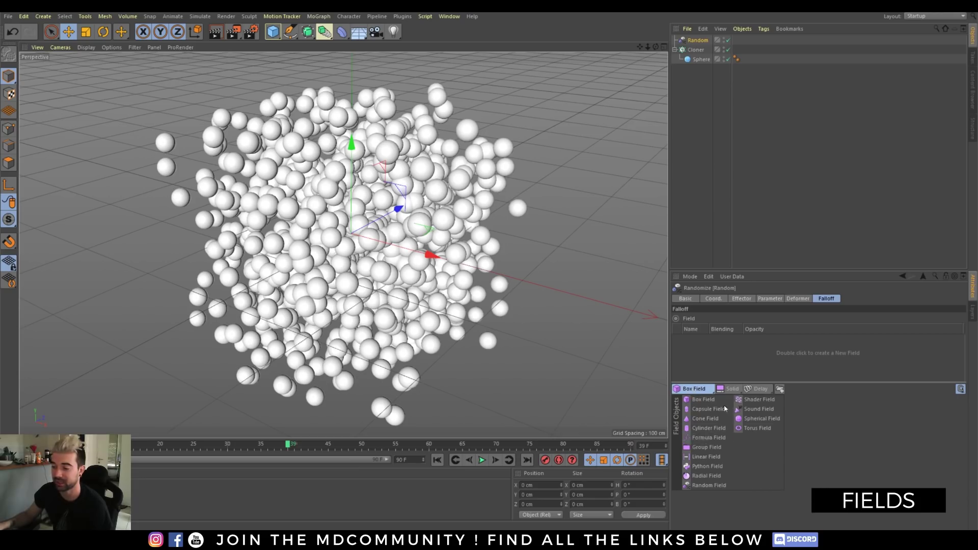
click(730, 389)
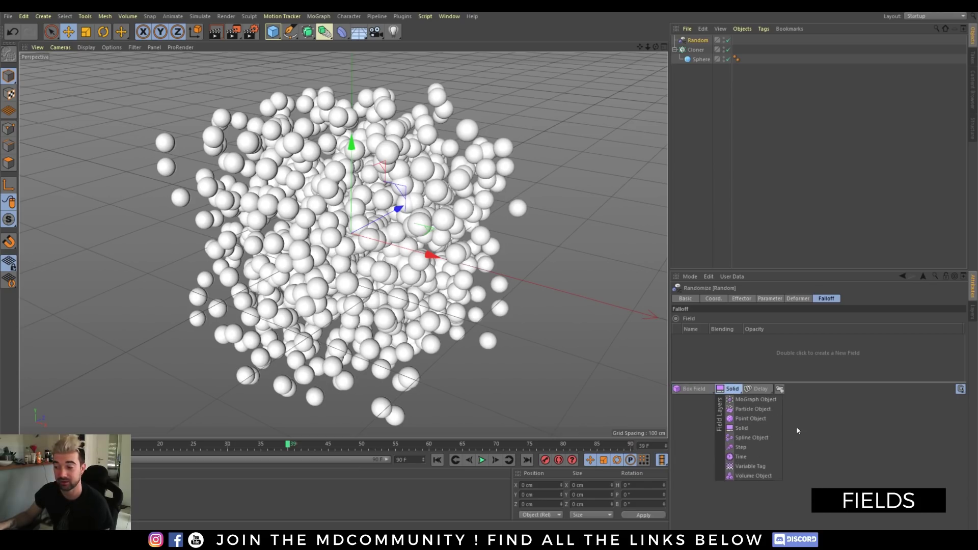
click(770, 389)
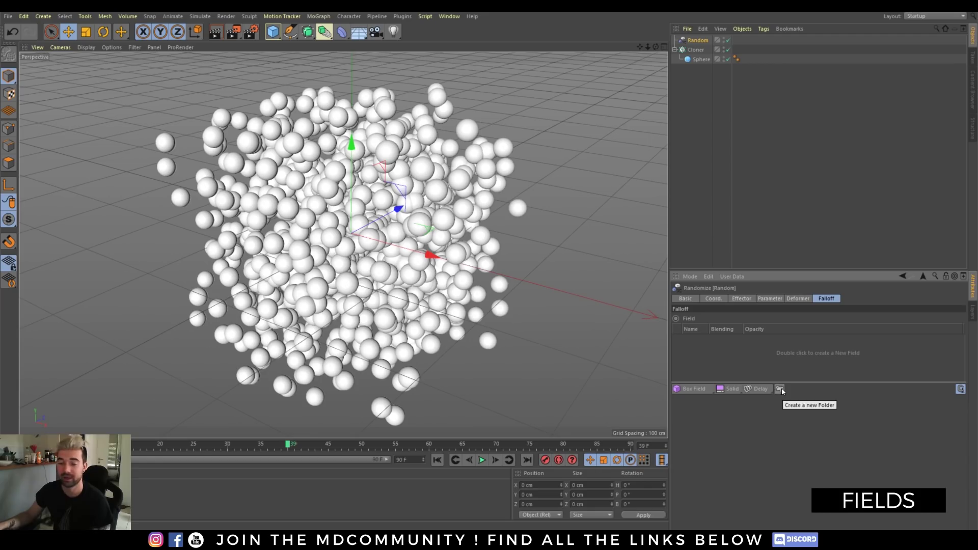
- Add a Spherical Field to the Random effector's field list
click(692, 390)
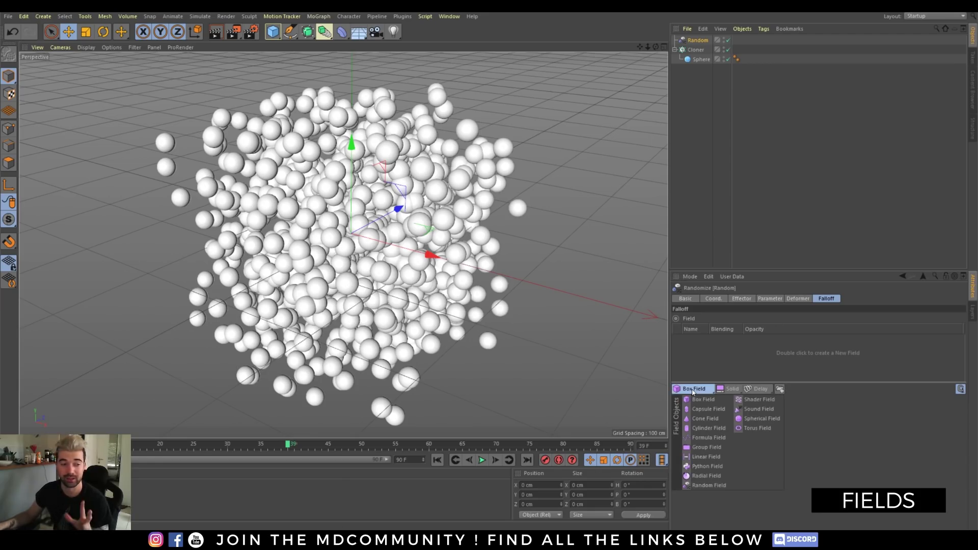
click(762, 418)
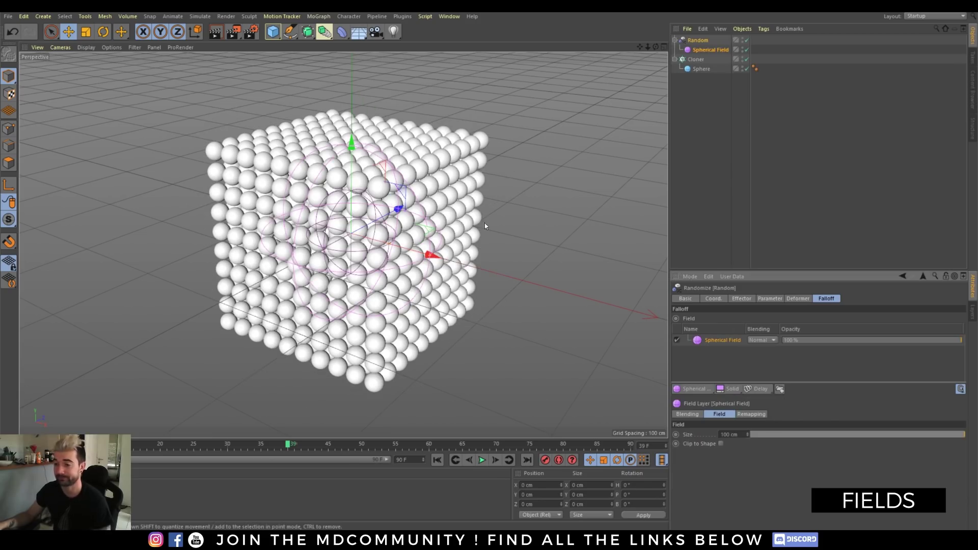
click(698, 50)
click(697, 40)
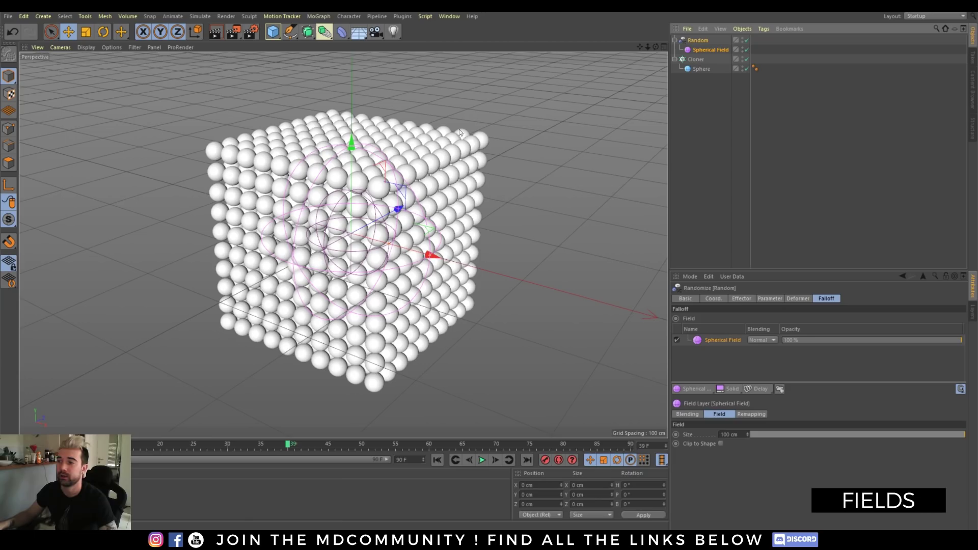
- Move the Spherical Field right along X to the cube's right side
drag(409, 253, 431, 254)
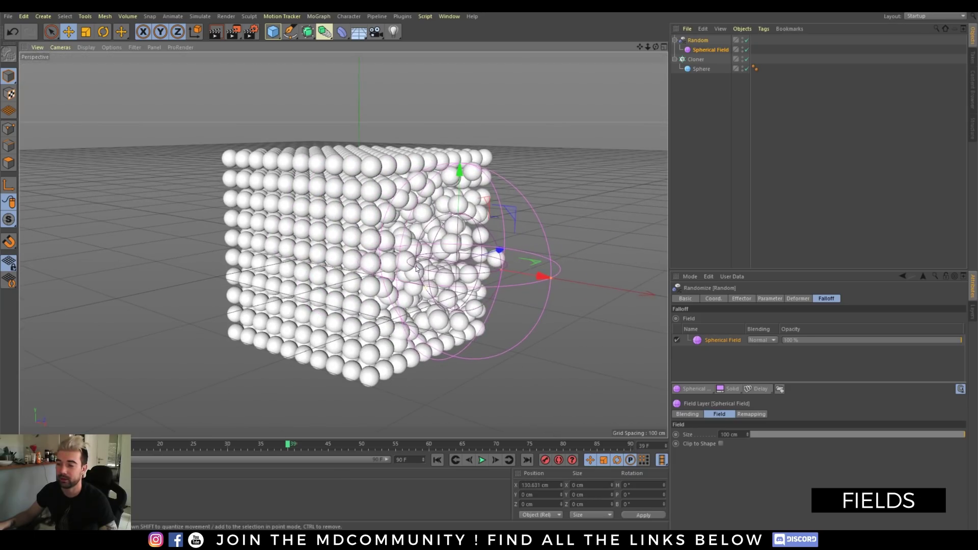
click(709, 50)
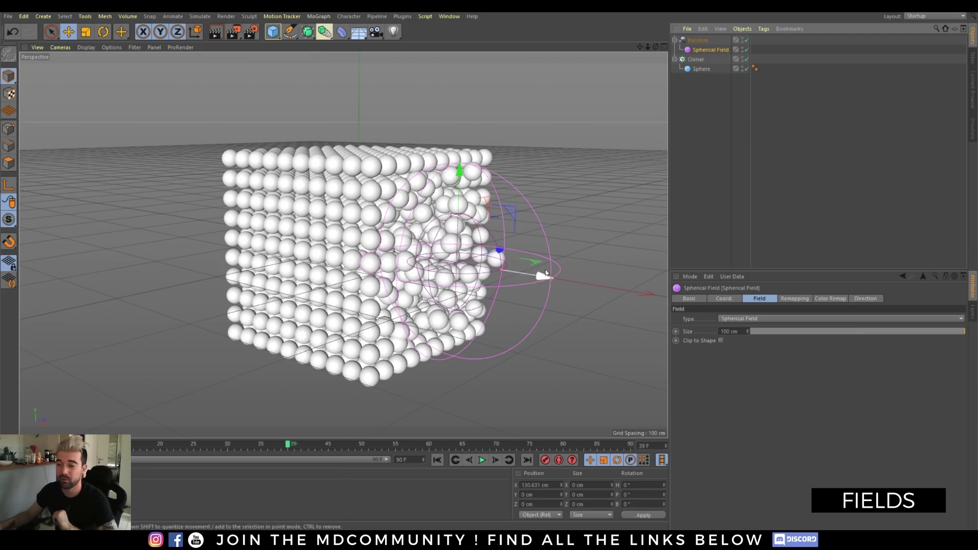
drag(540, 274, 557, 290)
key(ctrl+z)
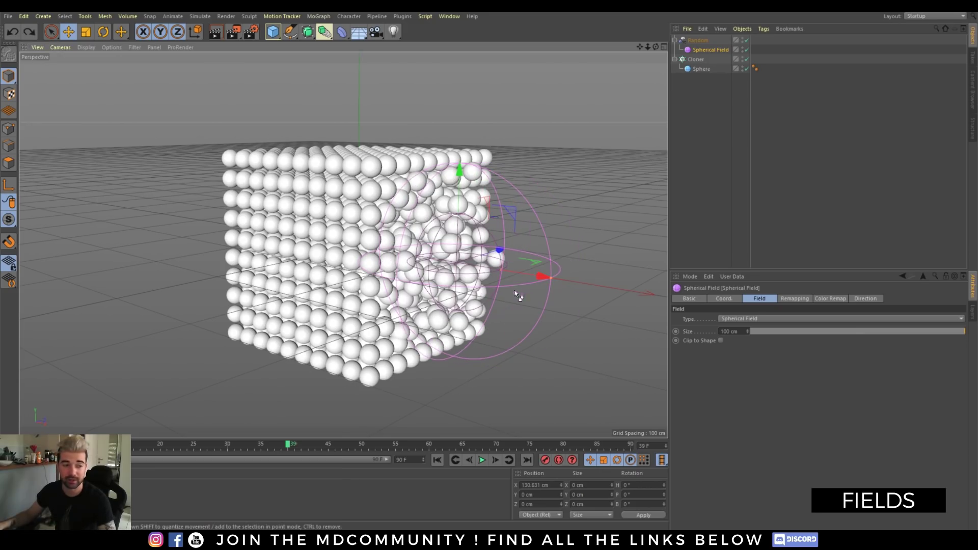
click(699, 40)
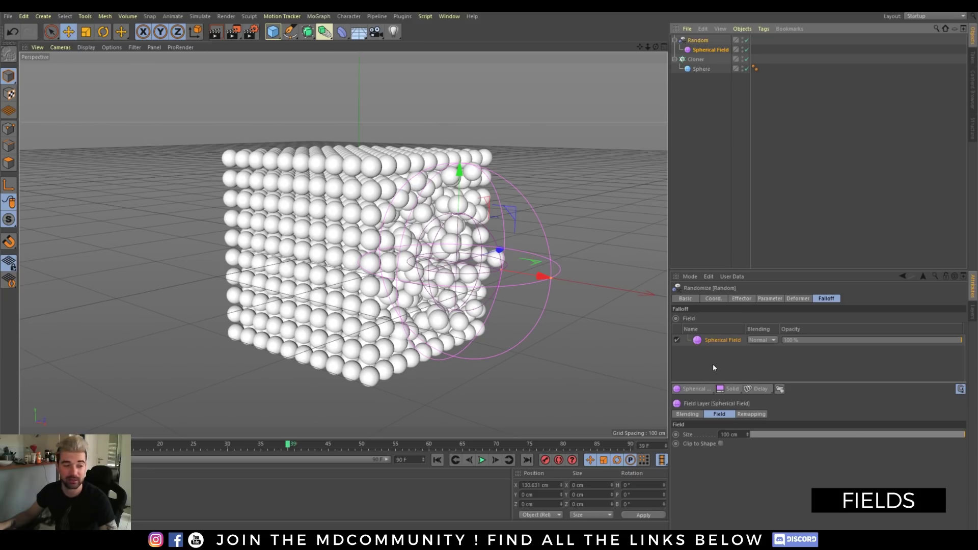
- Check the field layer's blending modes, keeping Normal
click(764, 341)
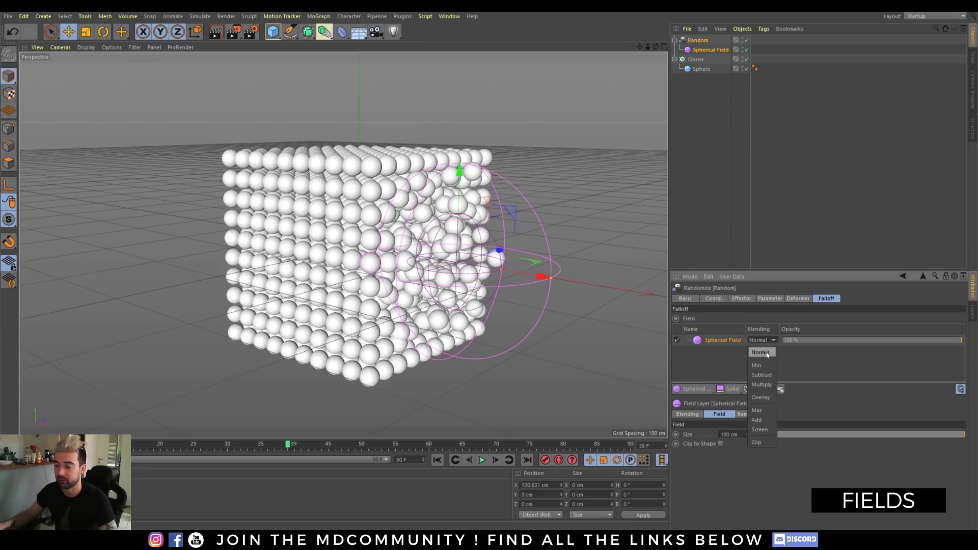
click(818, 362)
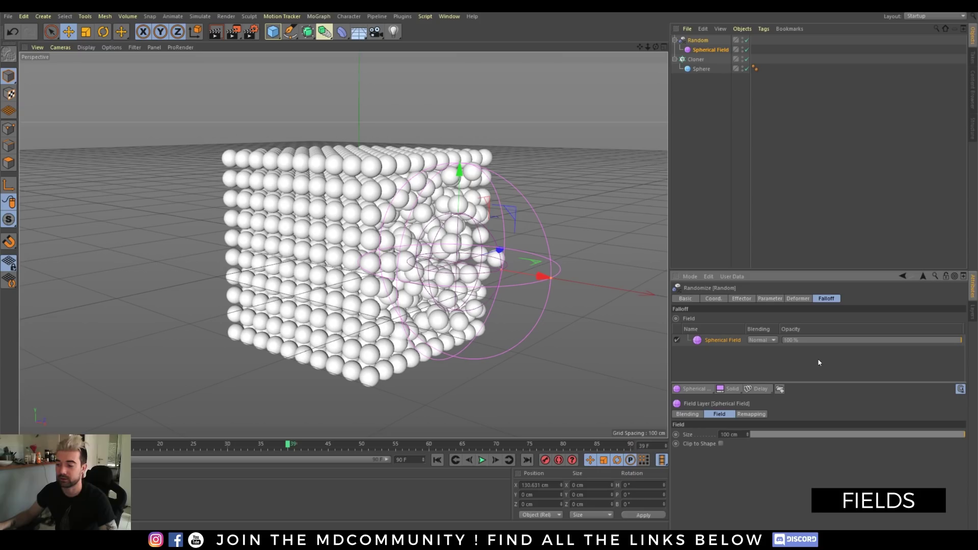
click(708, 50)
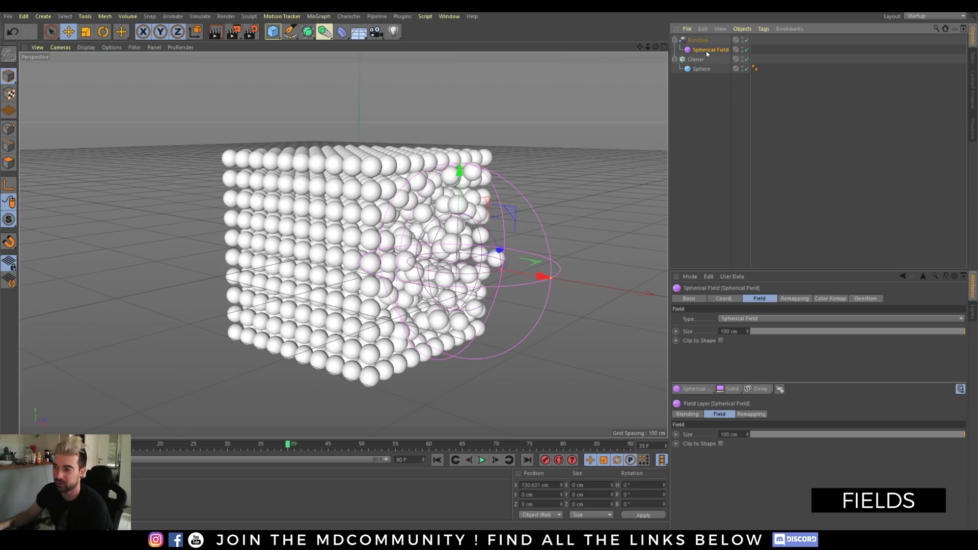
click(696, 40)
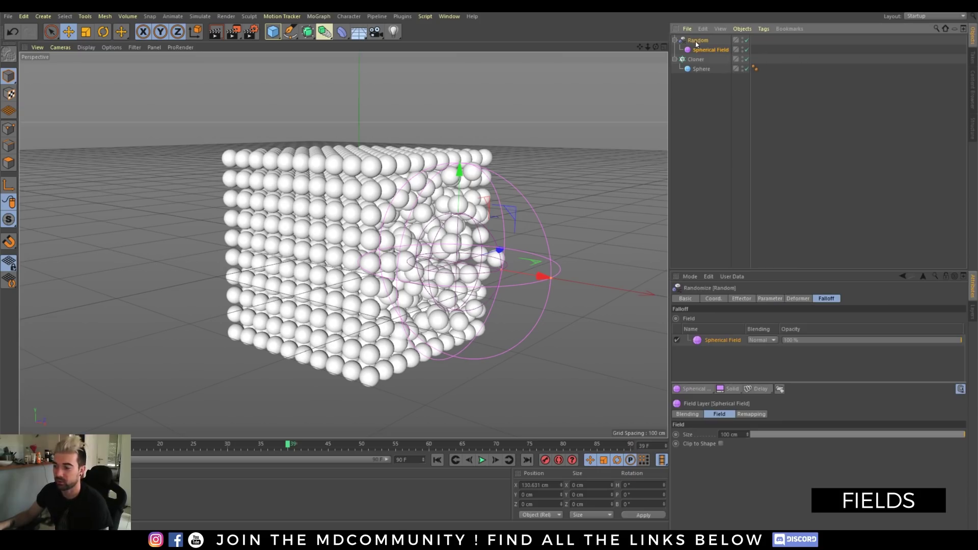
- Keep layer opacity at 100% and enlarge the field Size from 100 cm to 167 cm
click(716, 341)
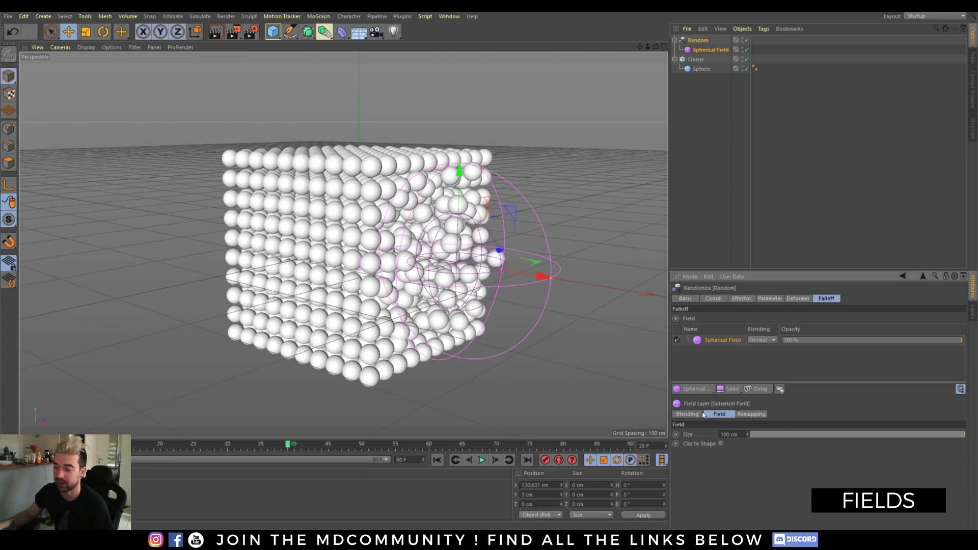
click(696, 415)
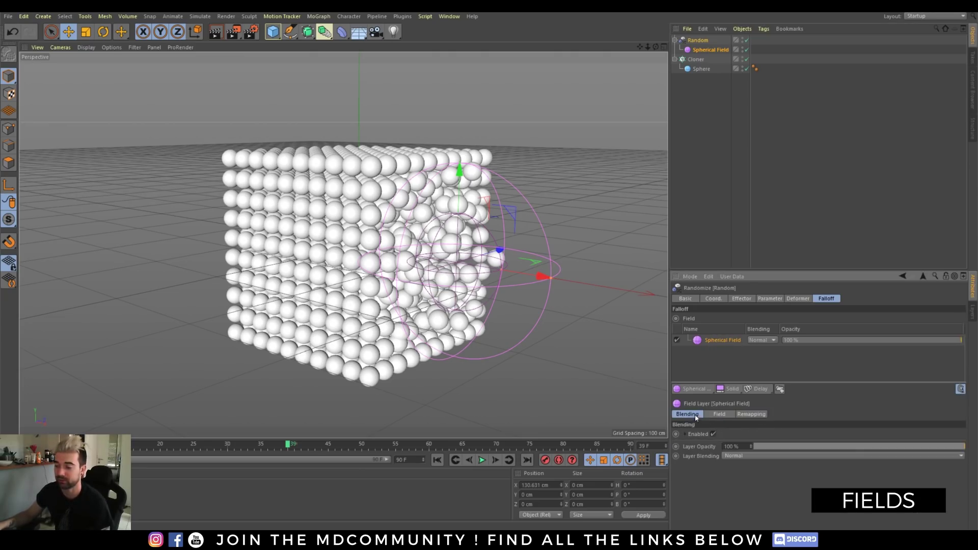
drag(925, 446, 962, 446)
click(727, 415)
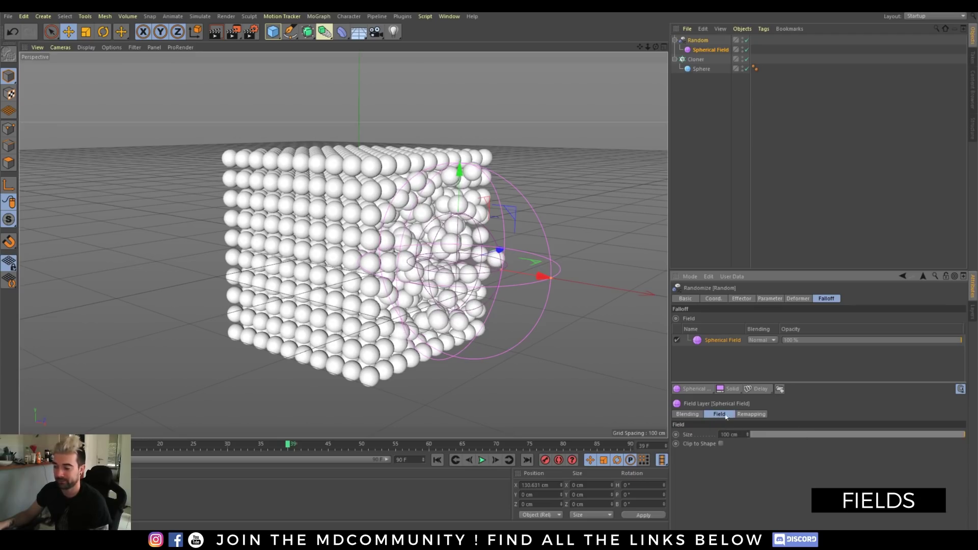
drag(747, 434, 723, 415)
click(753, 415)
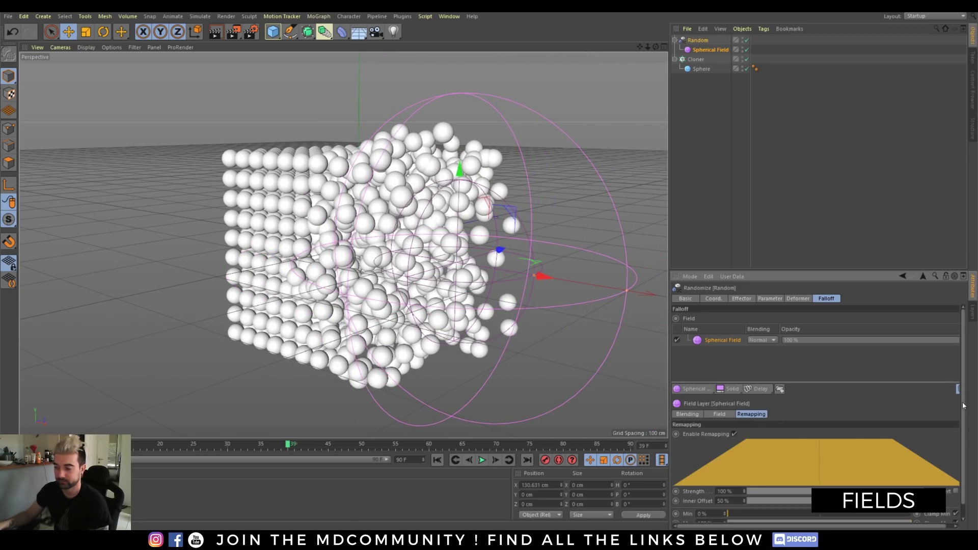
- Lower the field layer's remapping Inner Offset from 50% to about 23%
scroll(962, 405, down, 1)
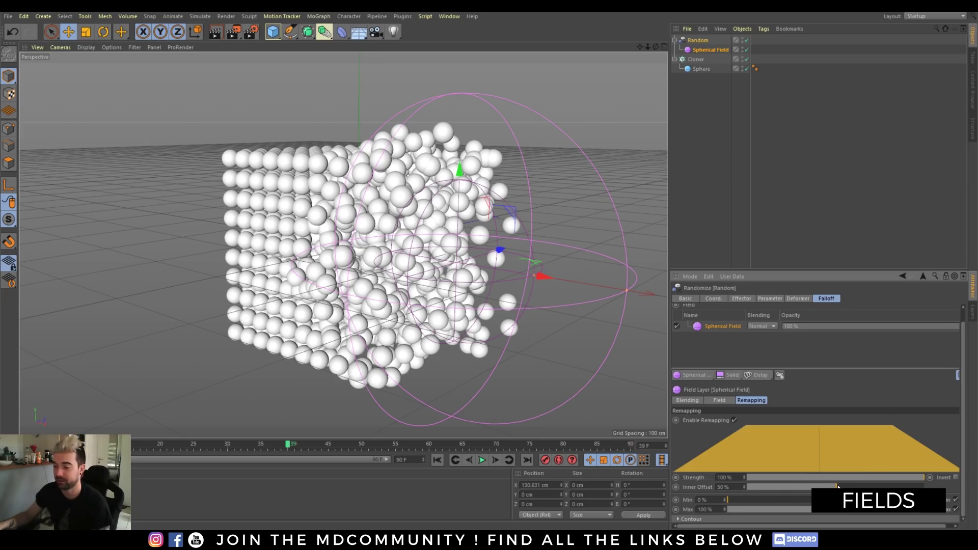
drag(841, 486, 786, 494)
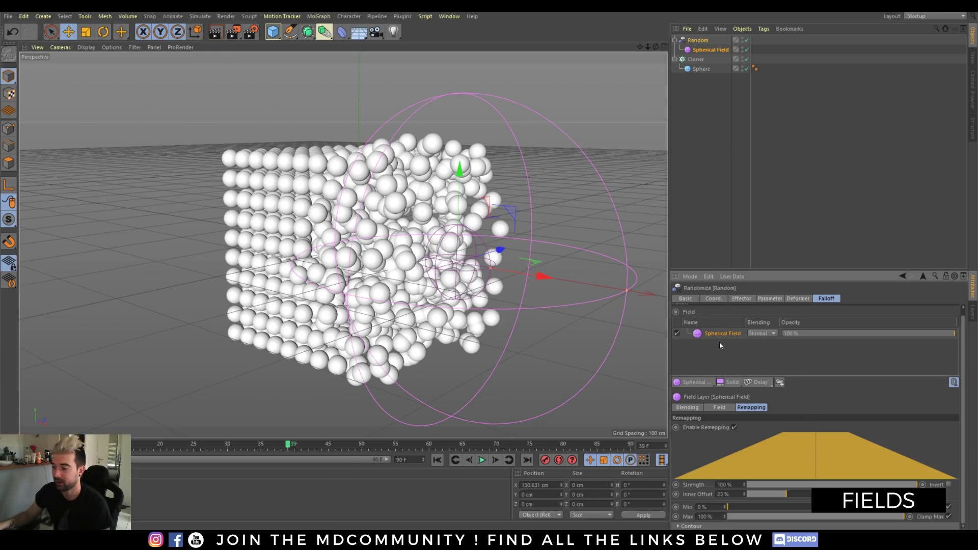
- Add a Box Field to the Random effector and move it along X to about 66.7 cm
click(705, 381)
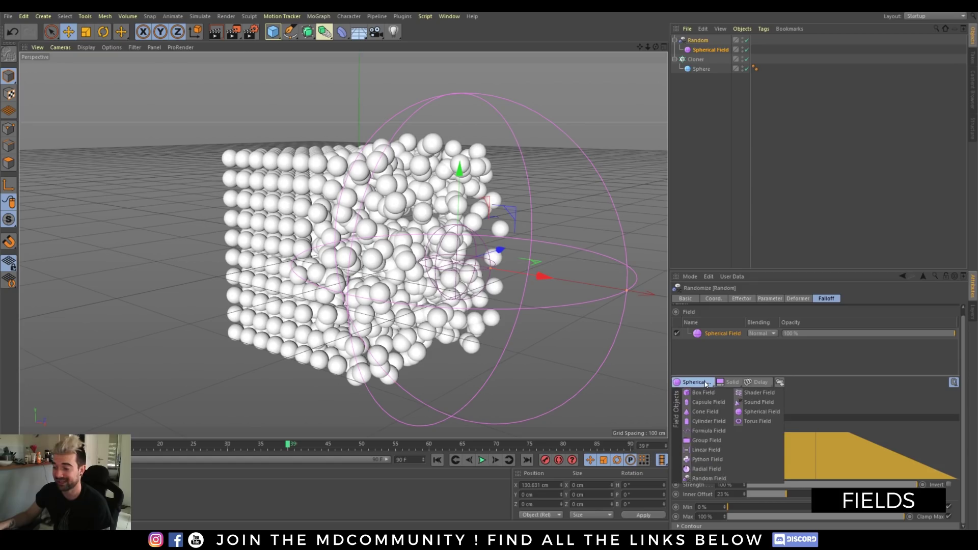
click(699, 393)
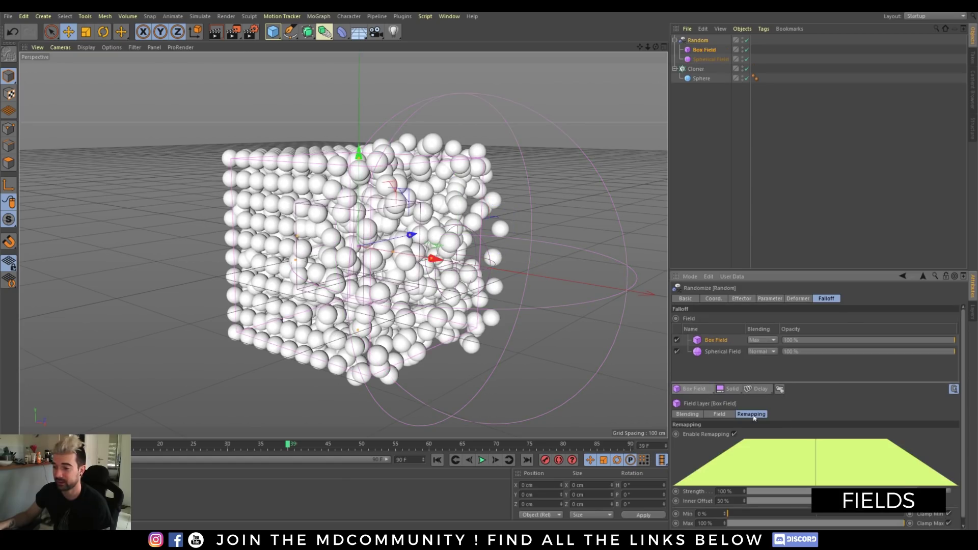
click(703, 50)
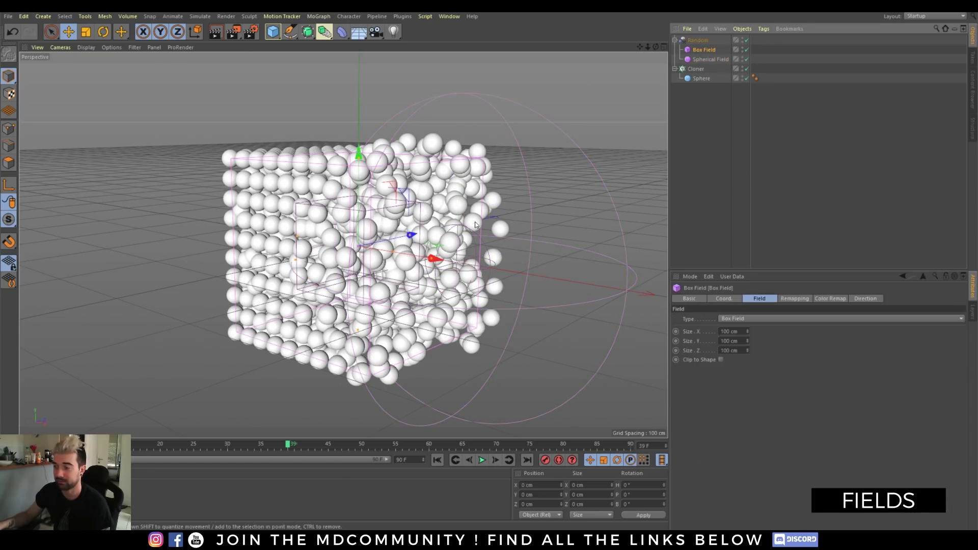
drag(430, 259, 520, 307)
- Keep the Box Field's blending on Max and bring up the field object types list
click(697, 41)
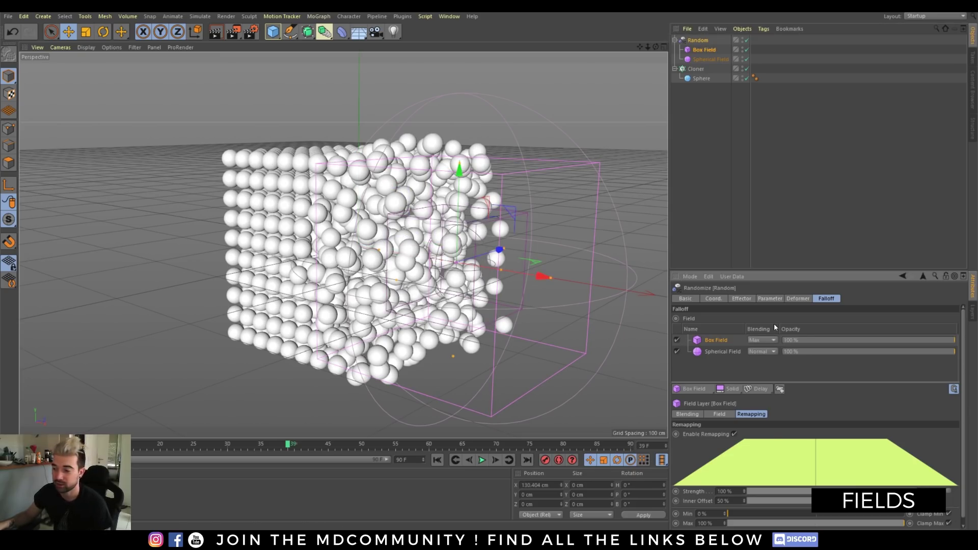
click(772, 340)
click(759, 371)
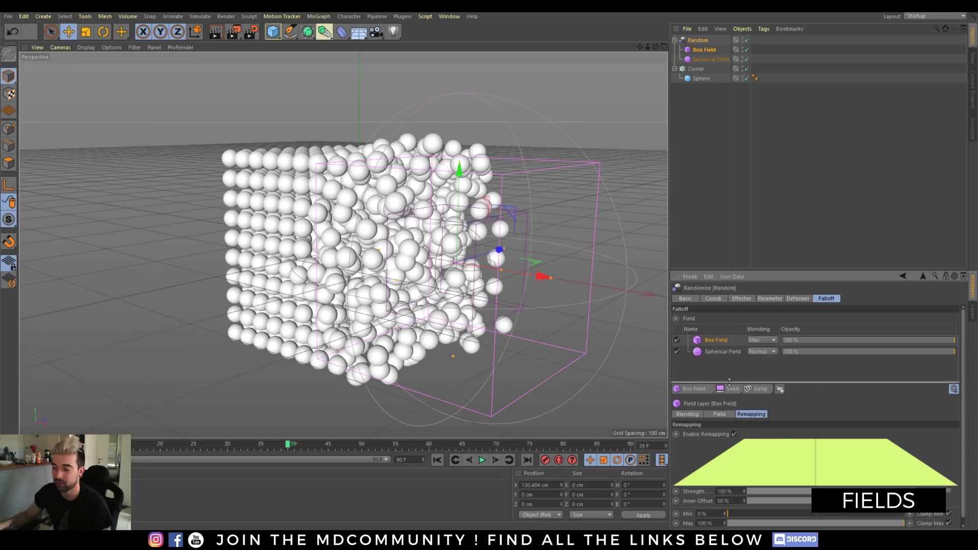
click(700, 391)
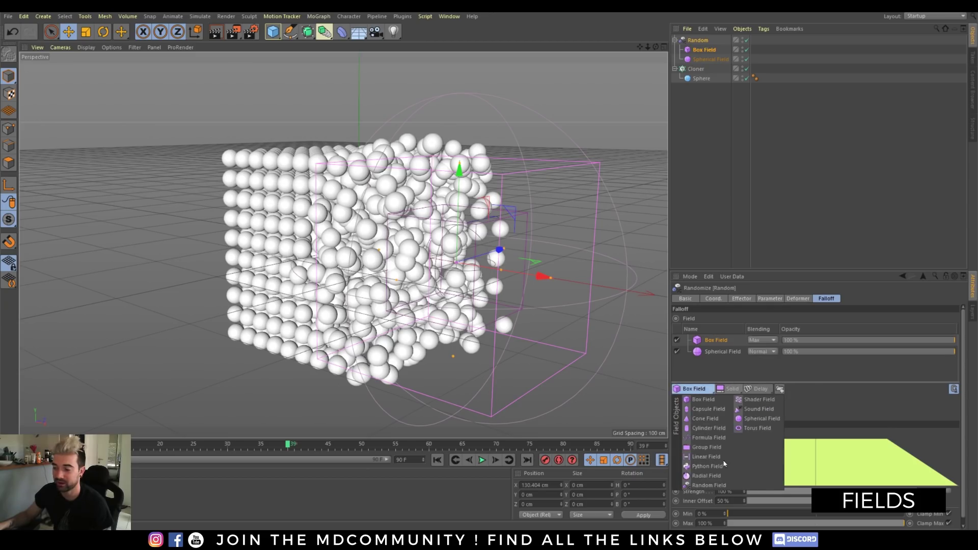
click(823, 390)
click(732, 389)
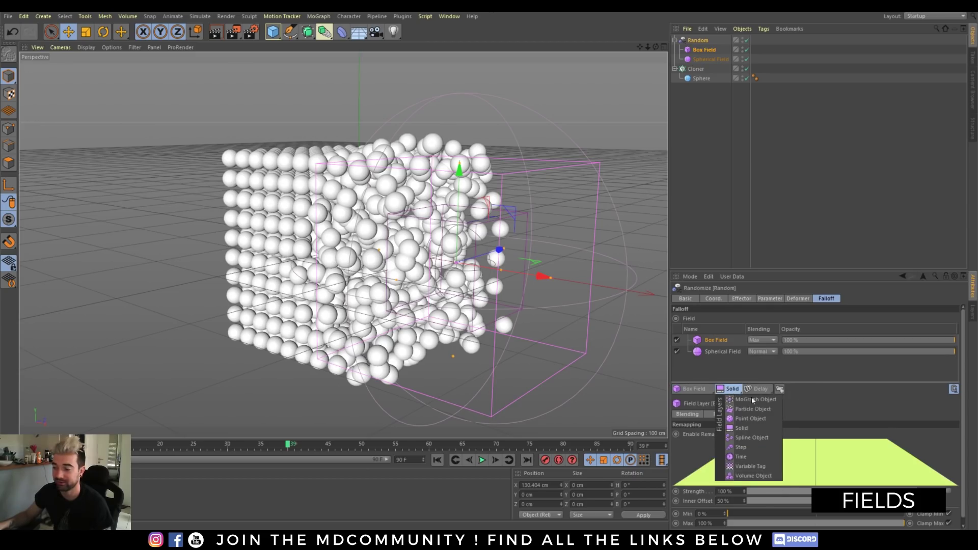
click(791, 417)
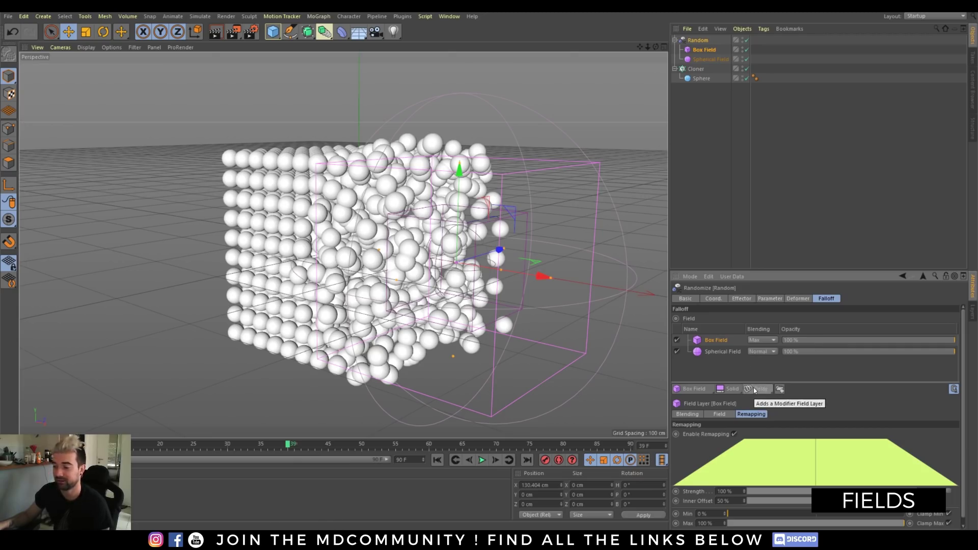
click(318, 16)
mouse_move(357, 30)
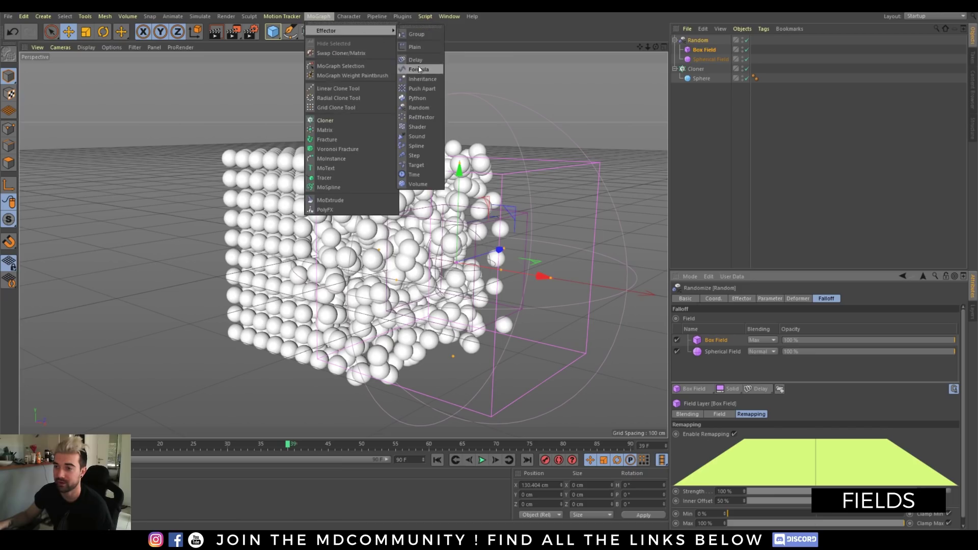
click(691, 137)
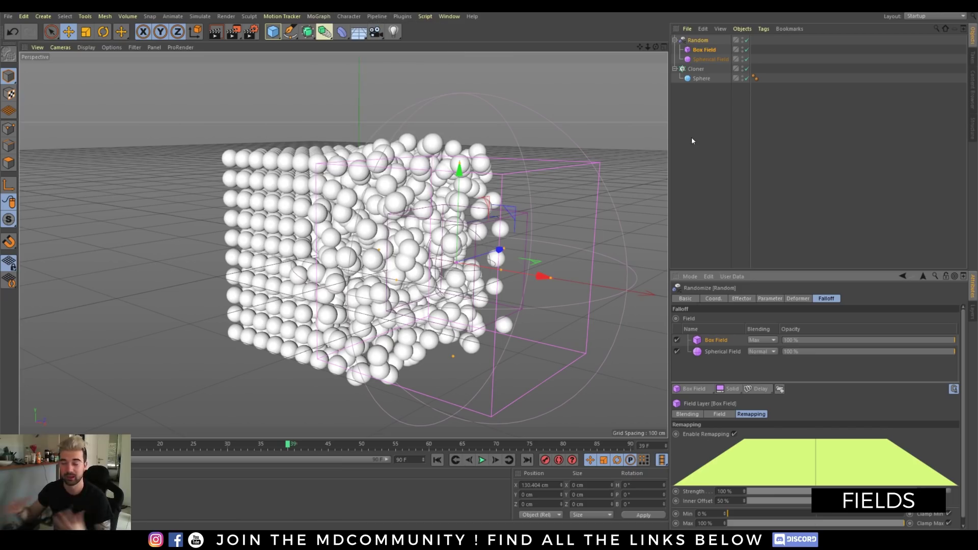
click(708, 58)
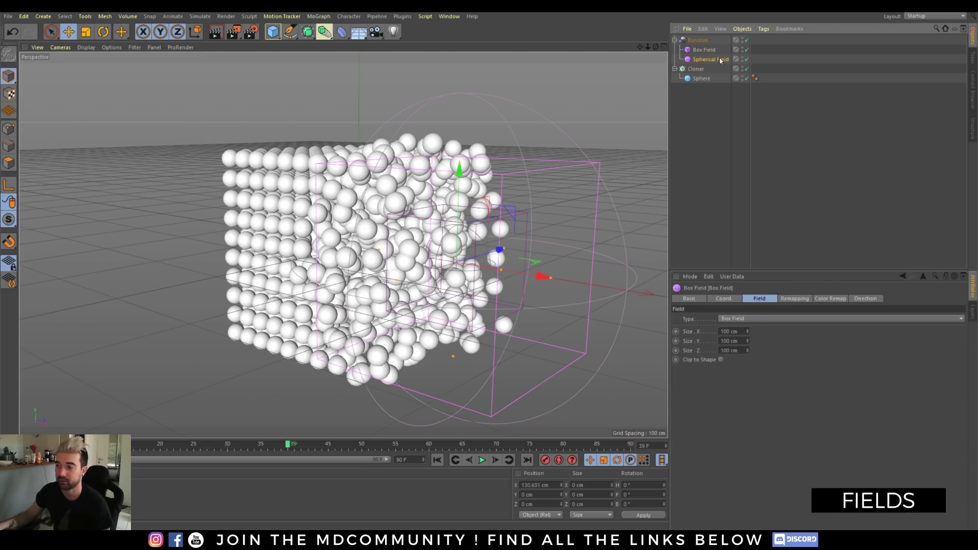
click(699, 40)
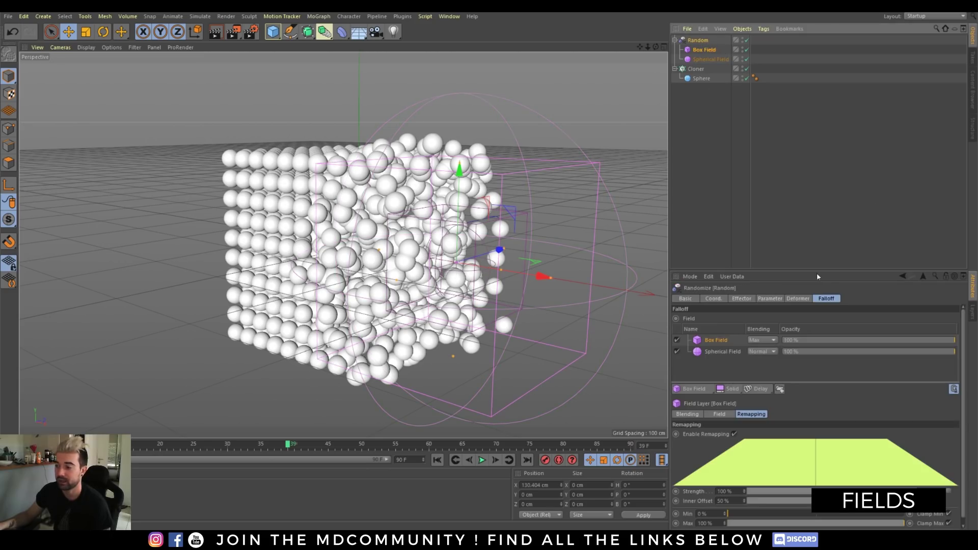
- Add a Delay layer in Smooth mode with effect strength raised to about 75%
click(758, 390)
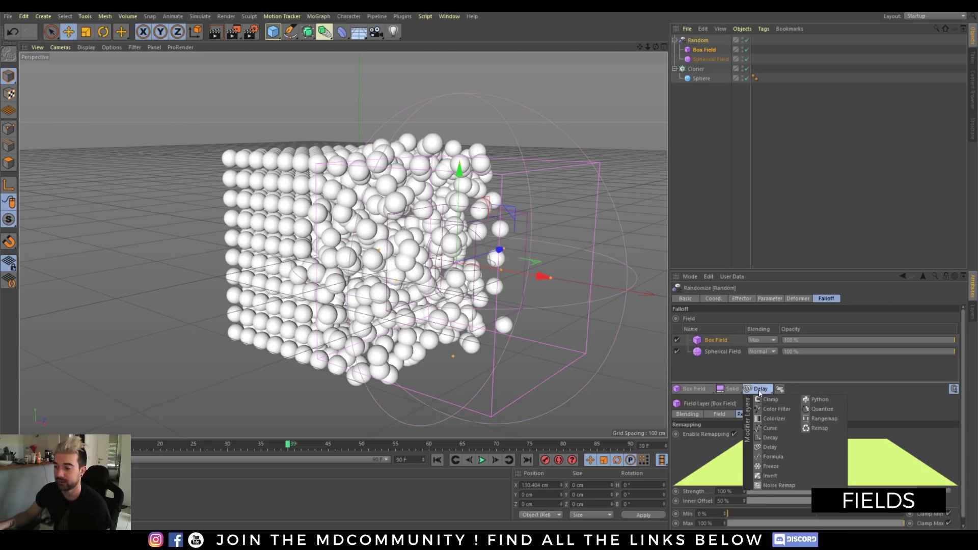
click(769, 447)
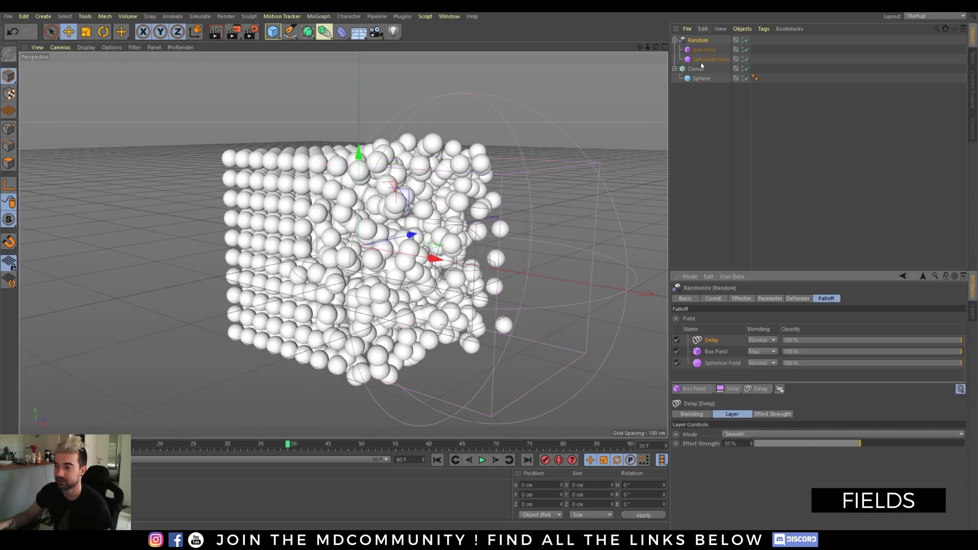
click(675, 40)
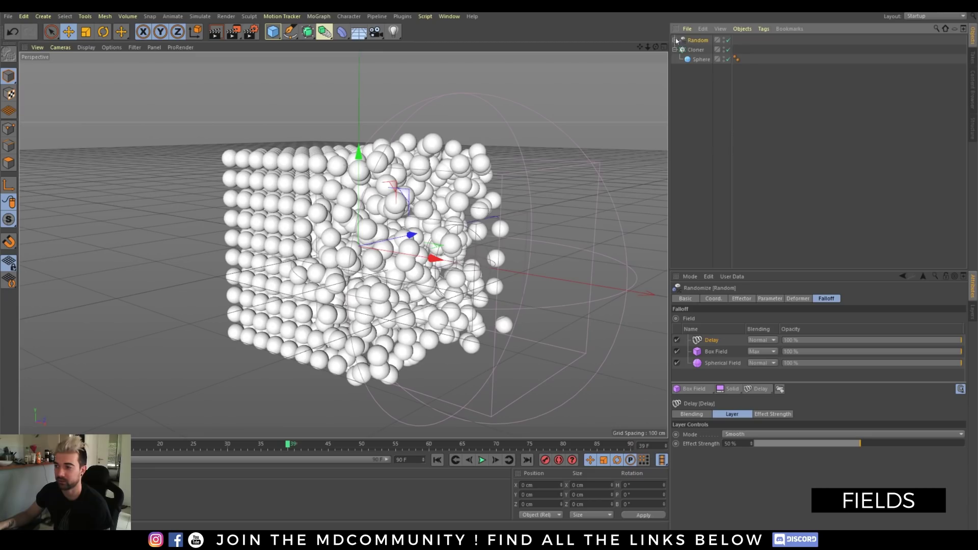
click(676, 40)
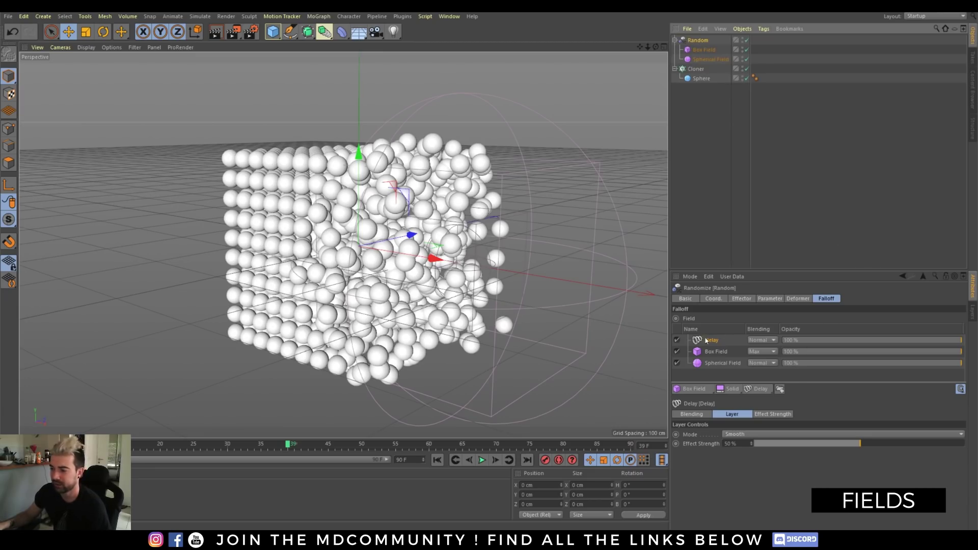
click(739, 432)
click(765, 445)
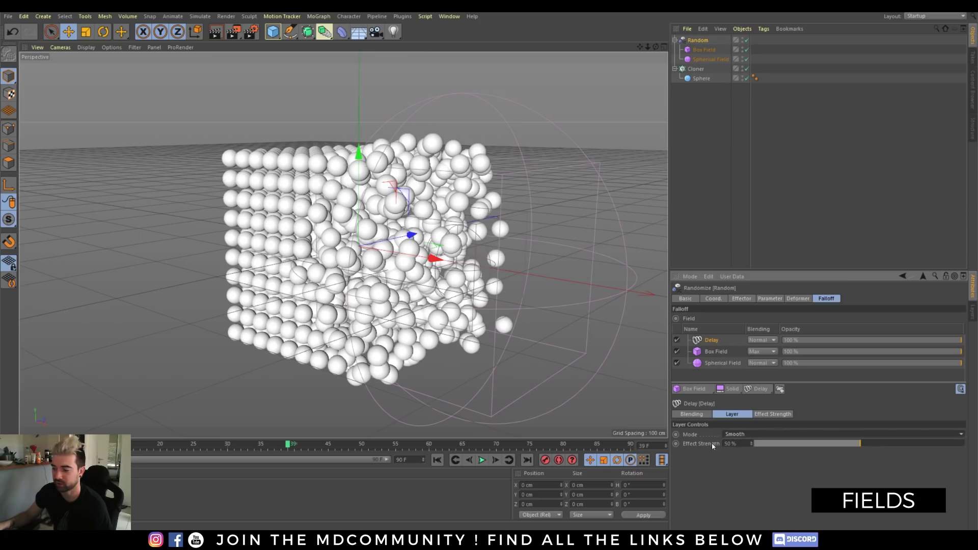
drag(856, 446, 901, 447)
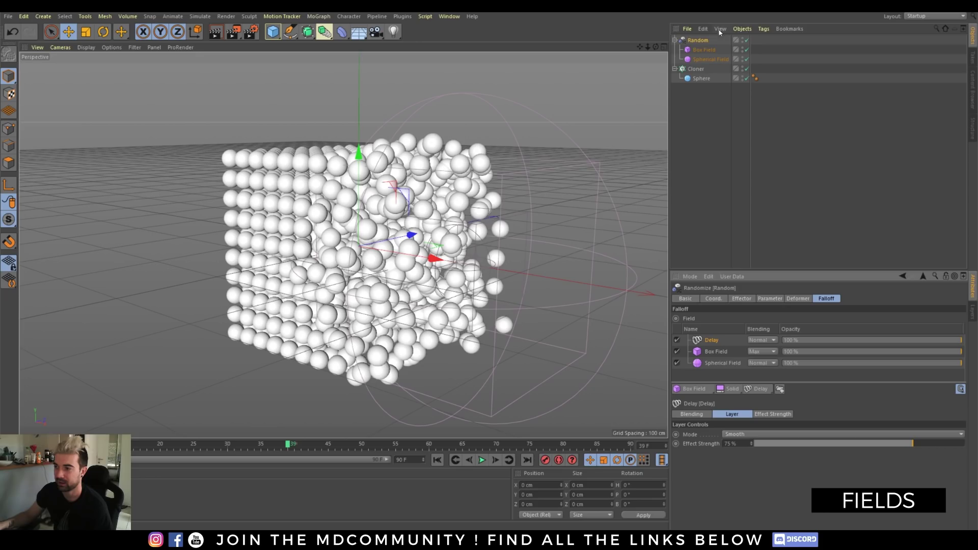
- Sweep the field along X across the sphere cube and play the animation from frame 0
drag(433, 258, 662, 295)
drag(289, 442, 136, 445)
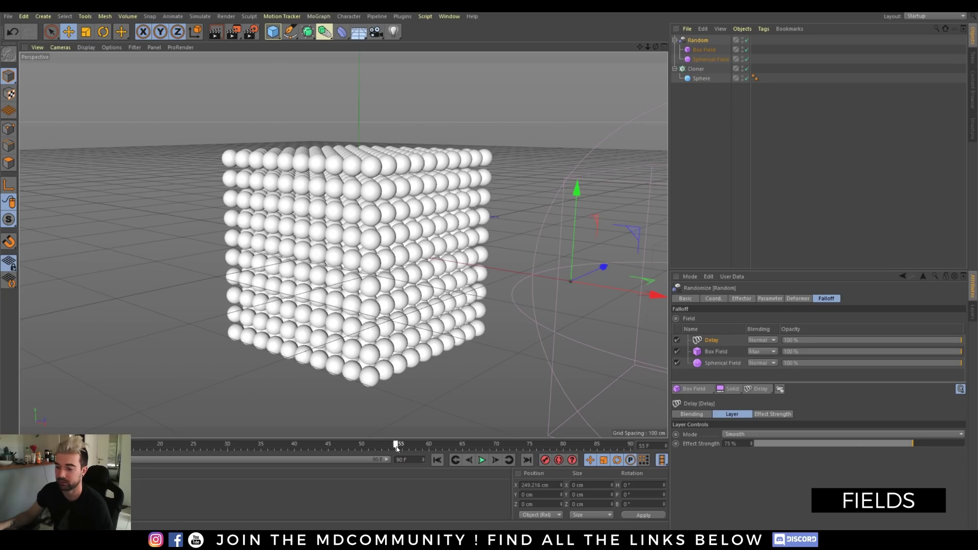
drag(656, 293, 214, 206)
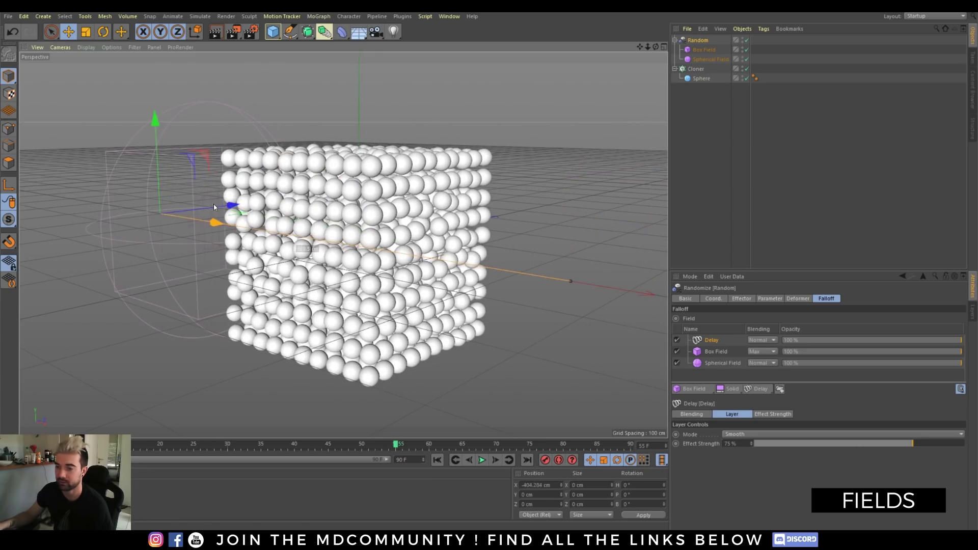
click(437, 461)
click(482, 460)
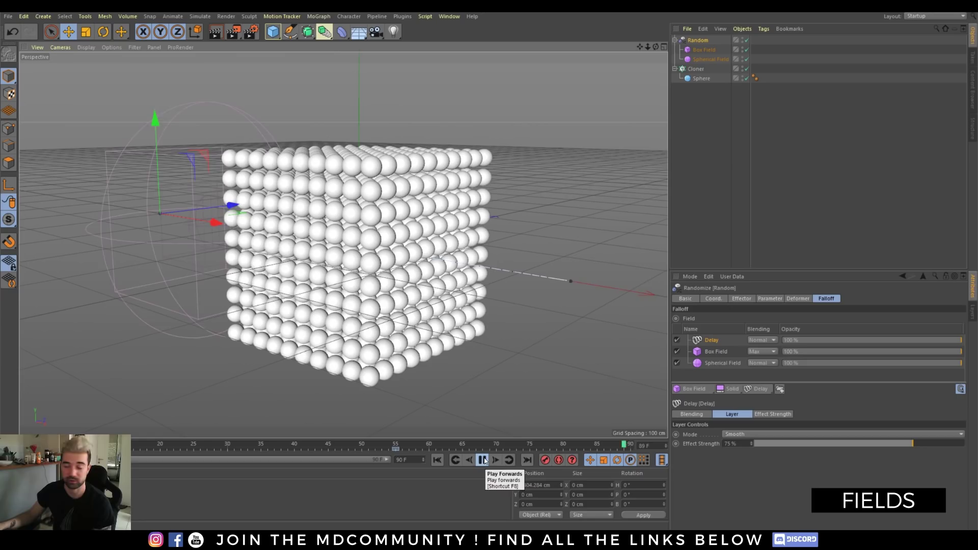
- Pause playback and switch the Delay layer's mode to Spring
click(483, 460)
click(748, 433)
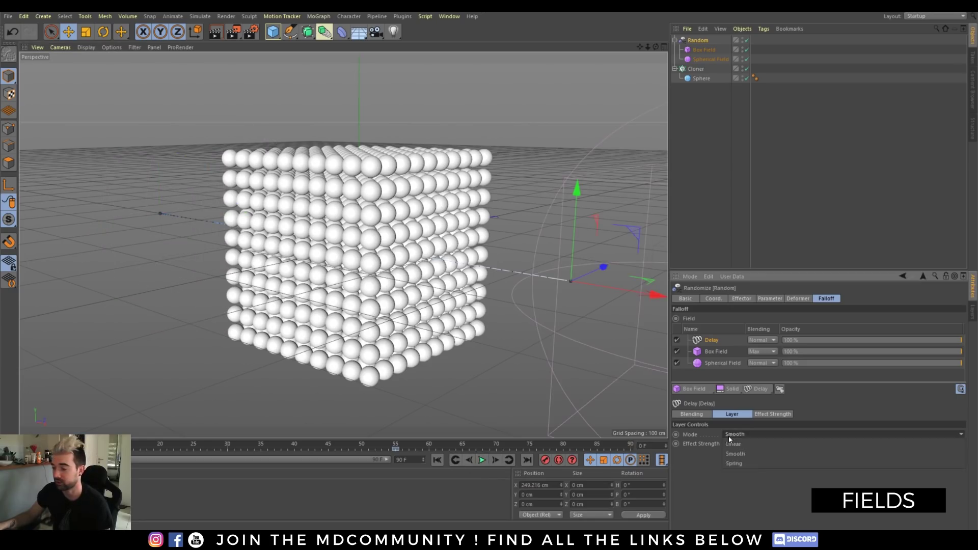
click(741, 464)
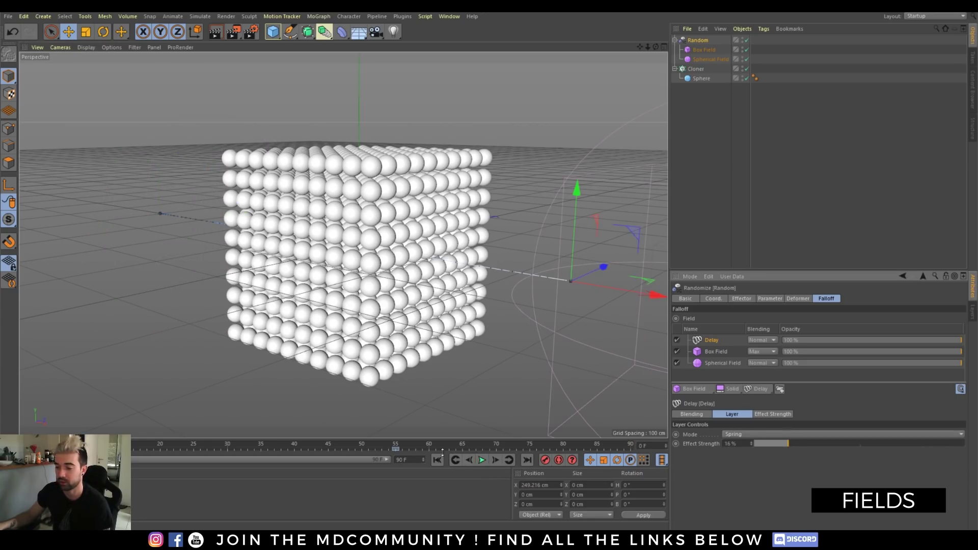
- Play the spring animation, then browse the modifier layers list without adding any
click(482, 460)
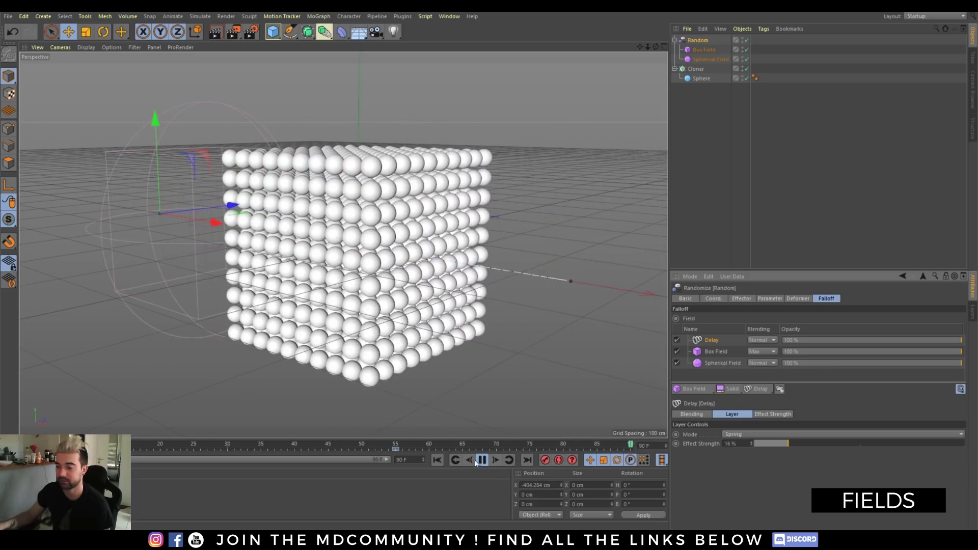
click(481, 460)
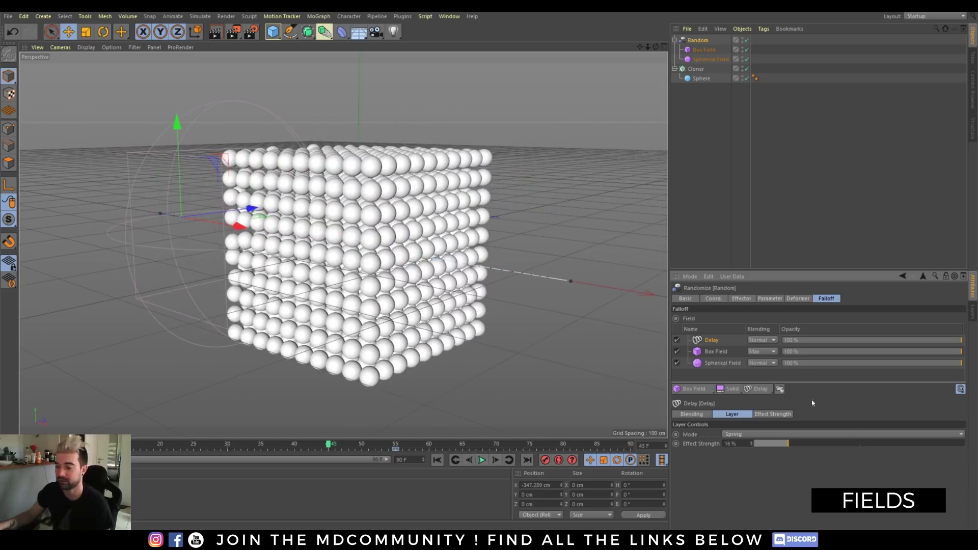
click(759, 391)
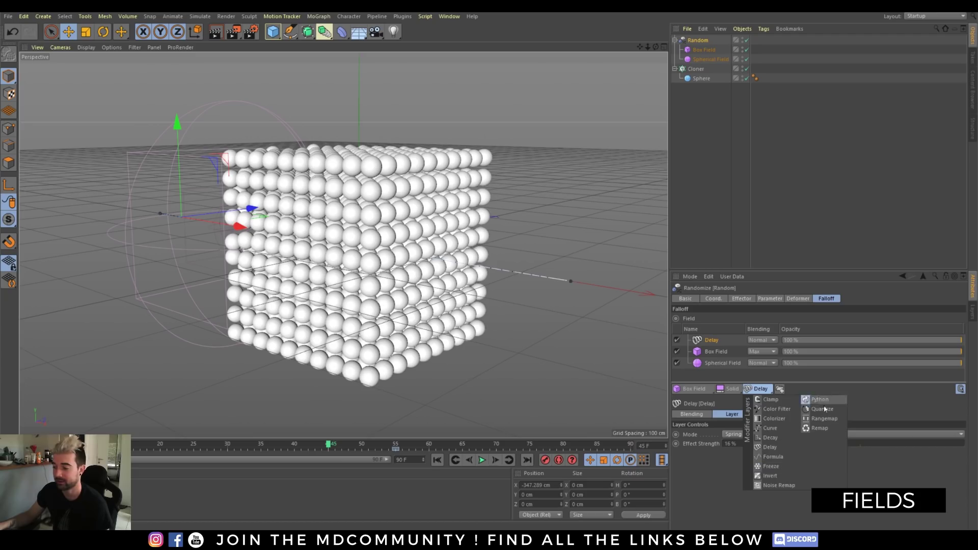
click(884, 470)
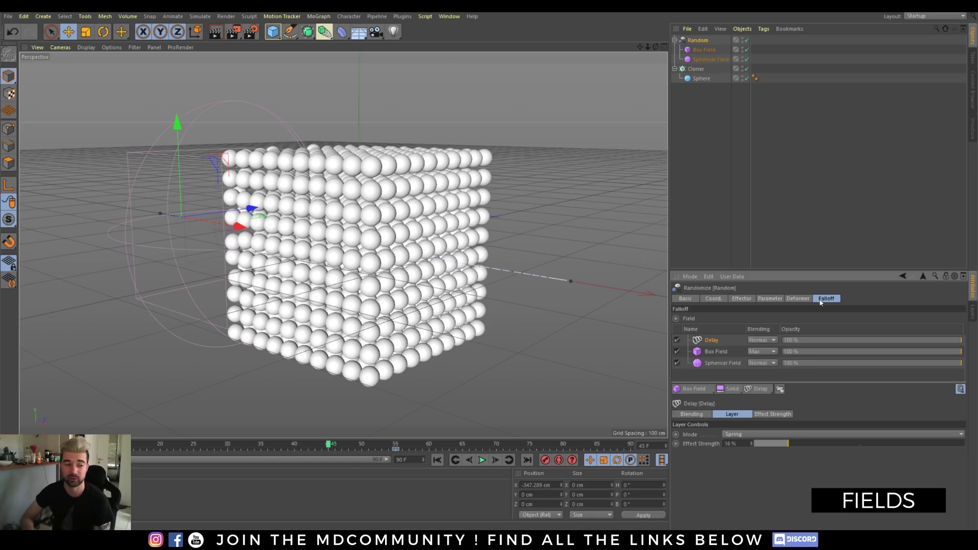
- Wrap the Delay layer in a new Folder layer and move the Box Field into that folder
click(779, 390)
click(717, 352)
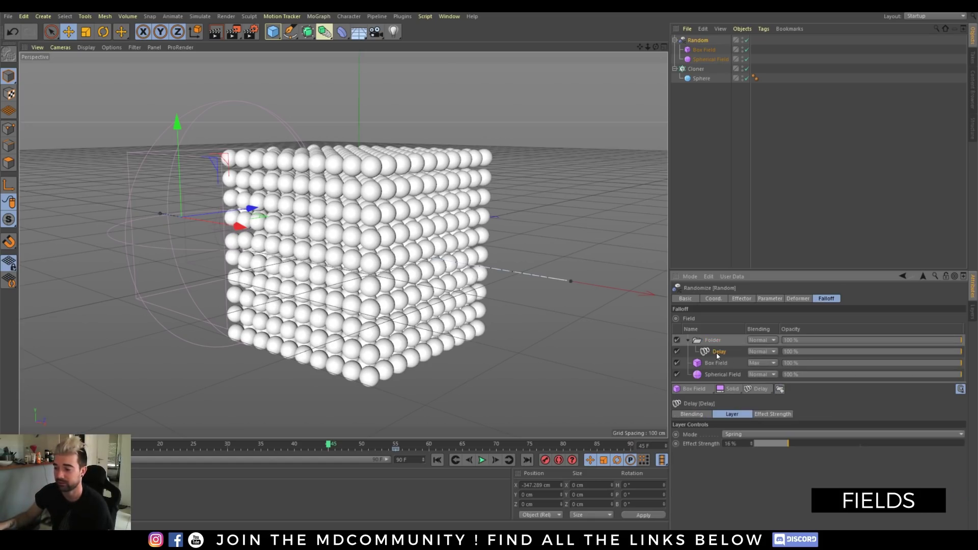
shift+click(718, 374)
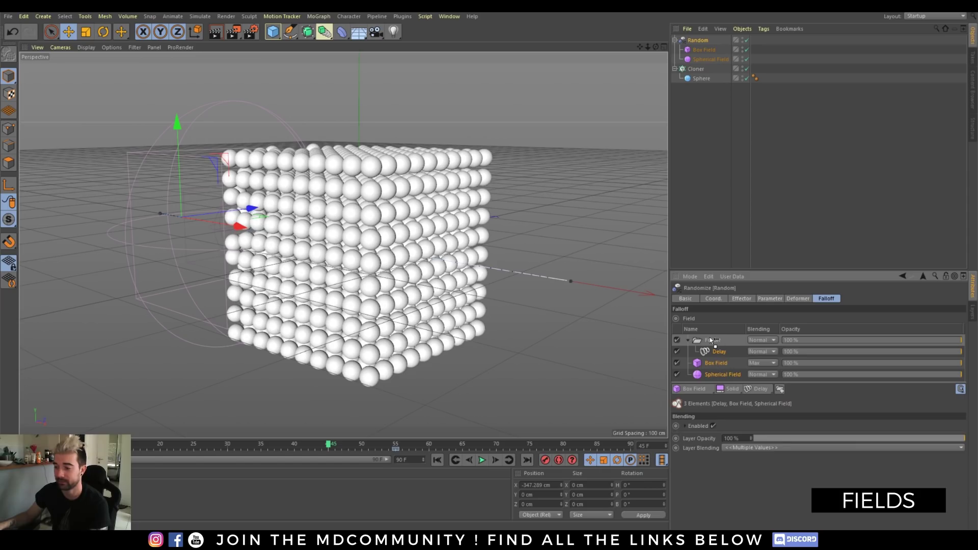
click(689, 340)
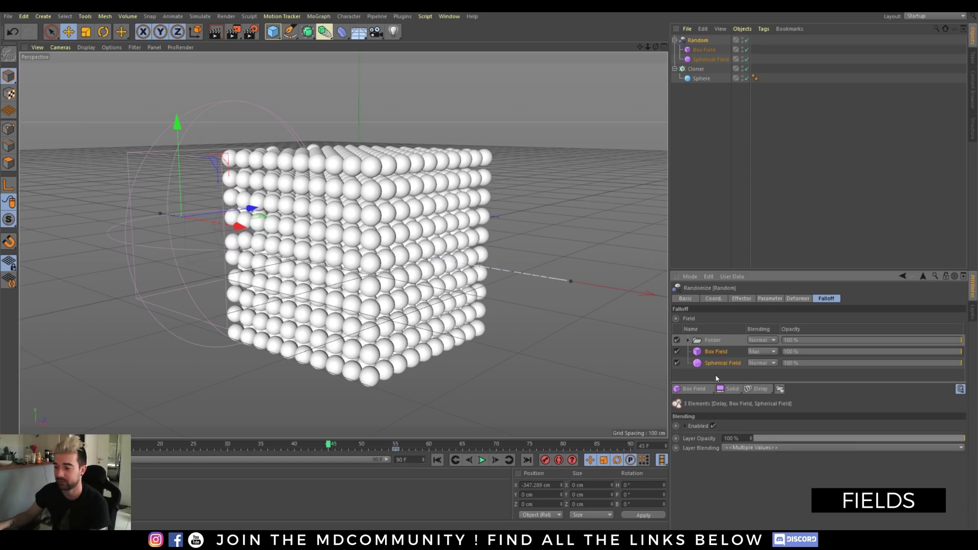
click(716, 378)
drag(716, 343, 690, 341)
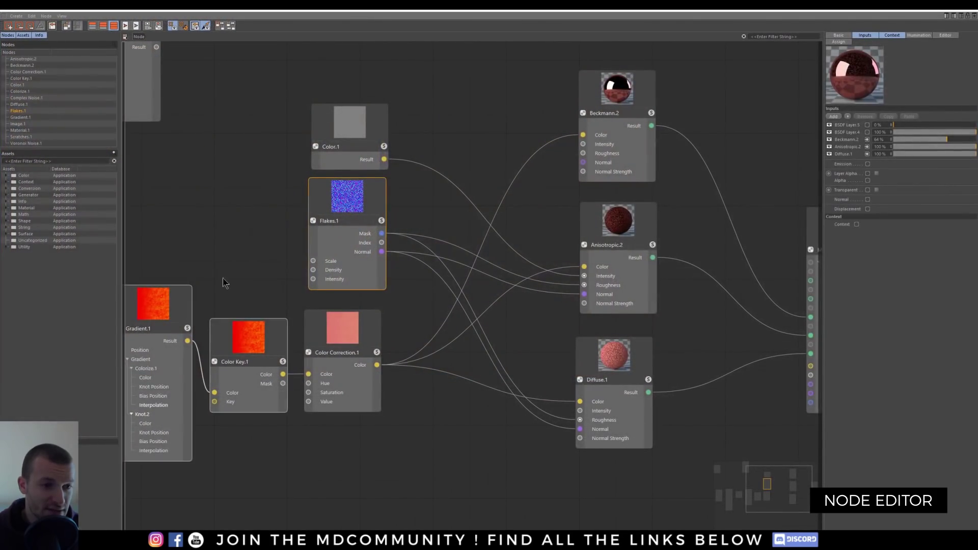
- Frame the node graph and inspect the Anisotropic.2, Diffuse.1 and Beckmann.2 layer settings
key(h)
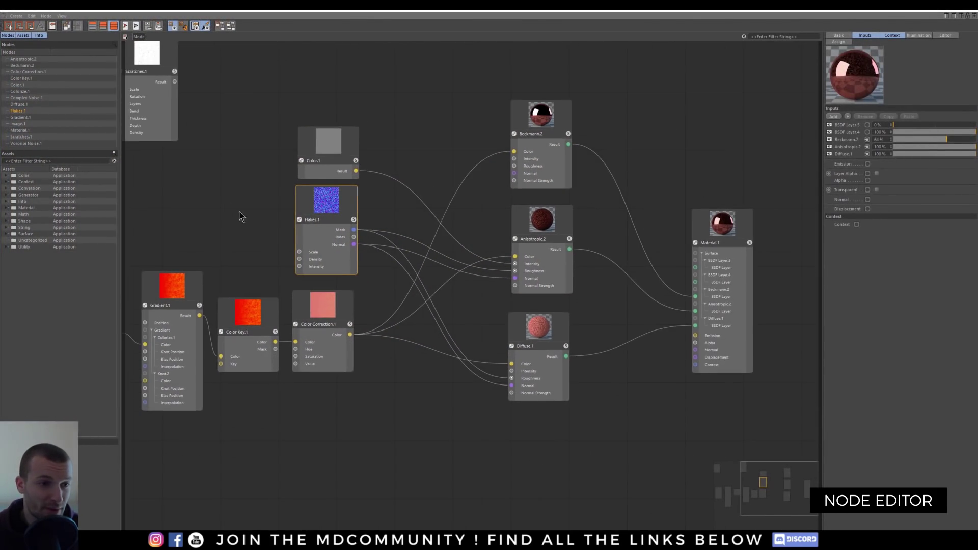
key(h)
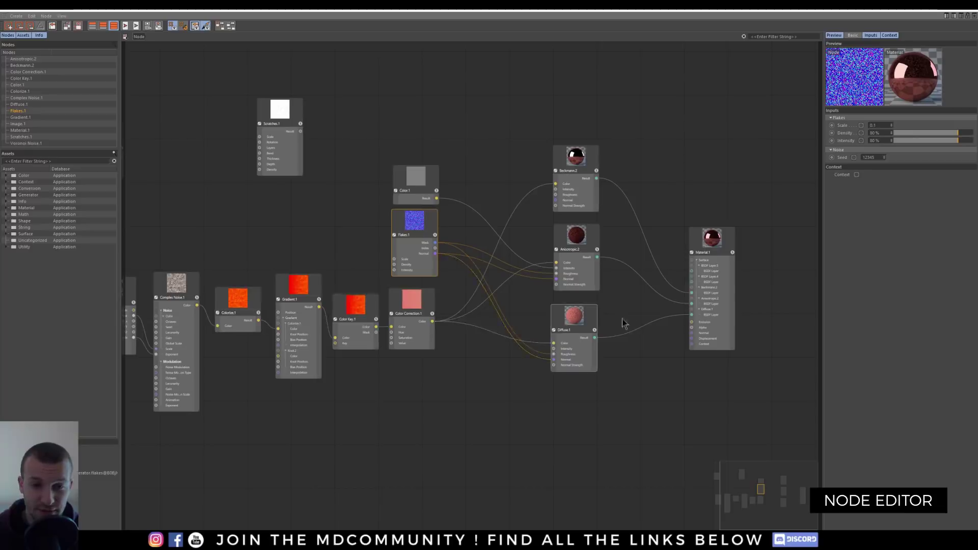
scroll(691, 308, up, 2)
scroll(691, 307, up, 2)
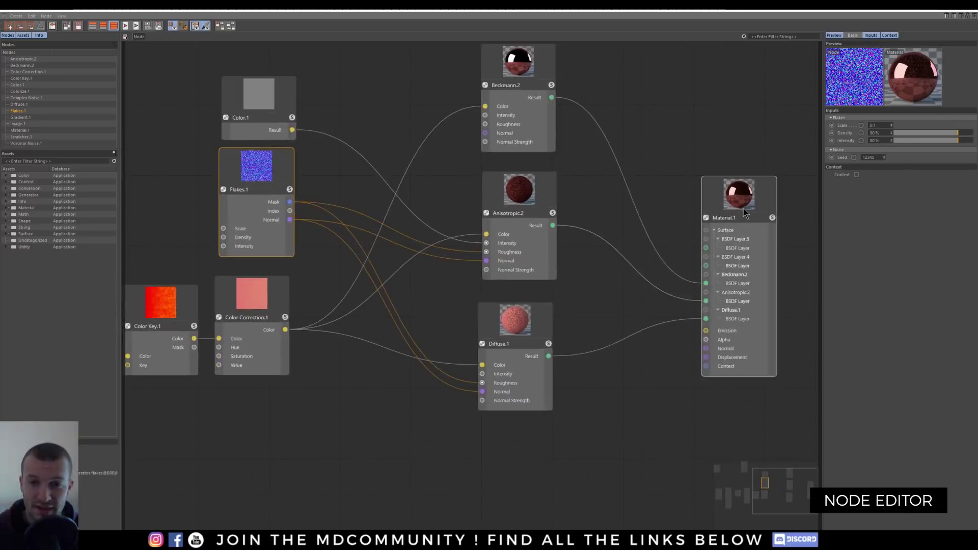
click(516, 326)
click(519, 196)
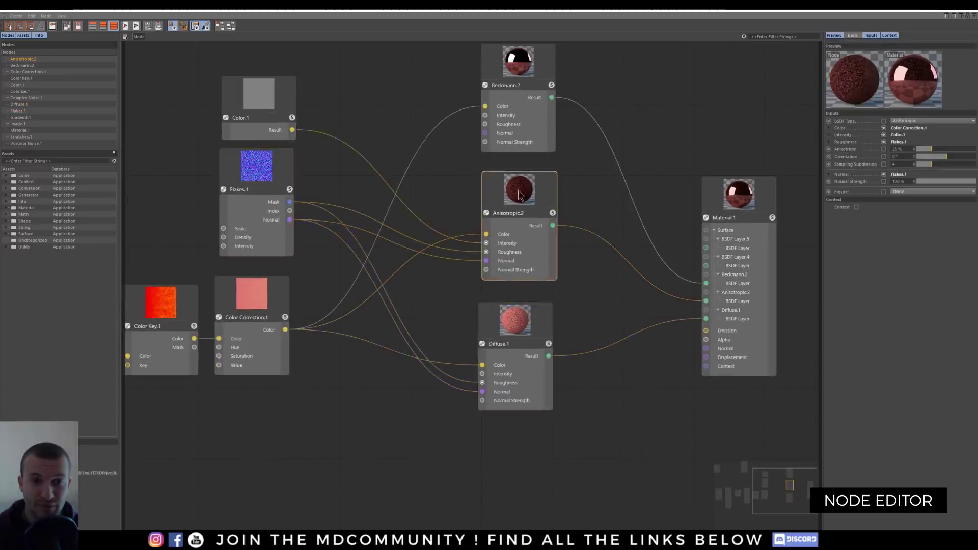
middle_drag(591, 168, 545, 216)
click(471, 364)
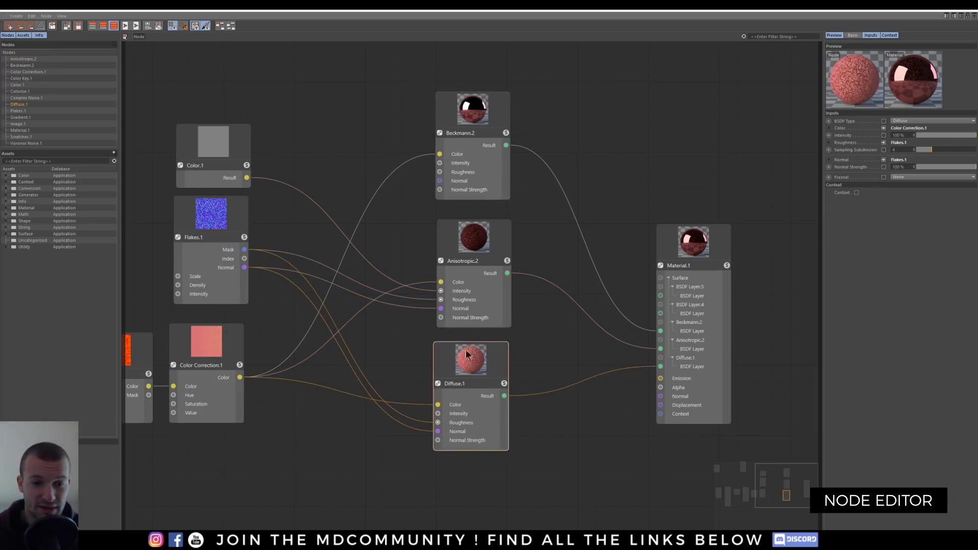
drag(480, 242, 475, 236)
drag(474, 105, 474, 101)
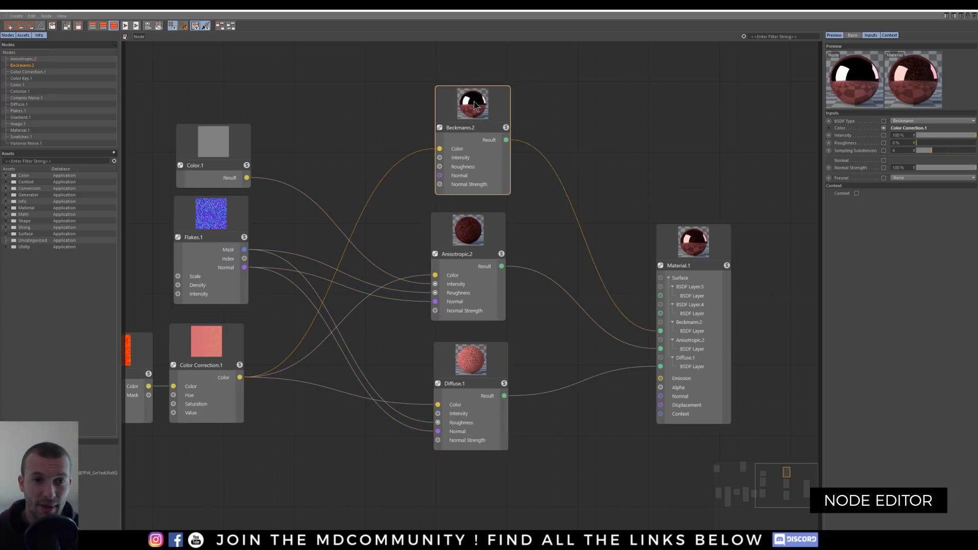
- On Material.1, turn BSDF Layer.4 down to 0%
click(692, 250)
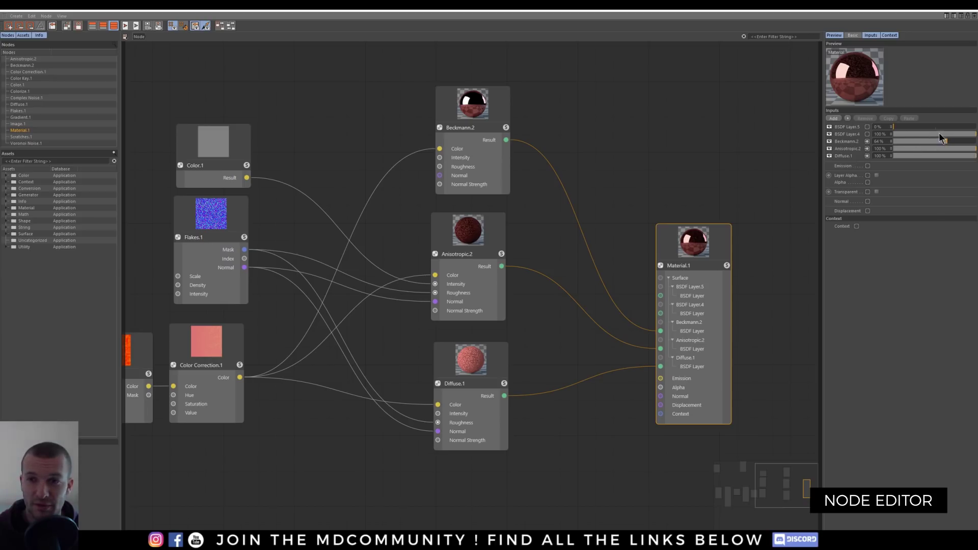
drag(941, 135, 870, 137)
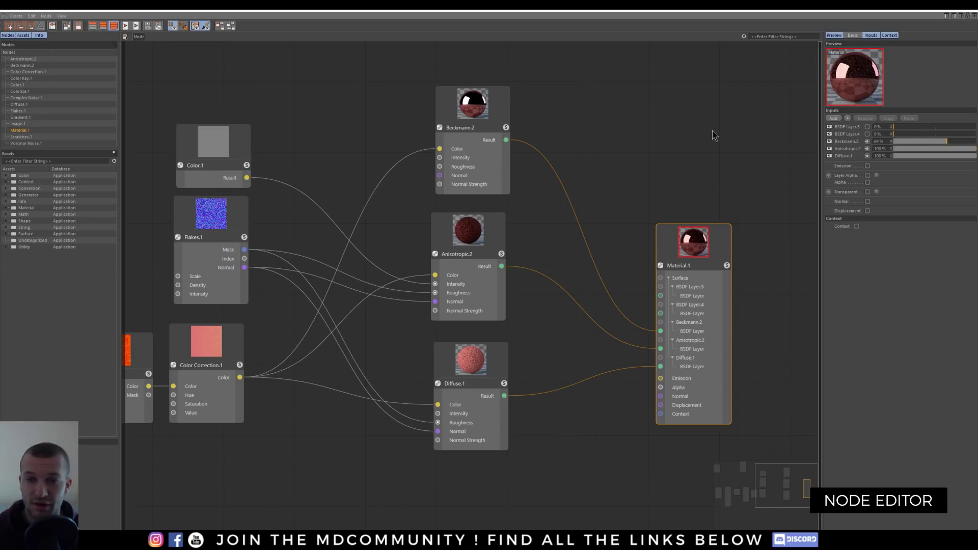
middle_drag(382, 241, 568, 220)
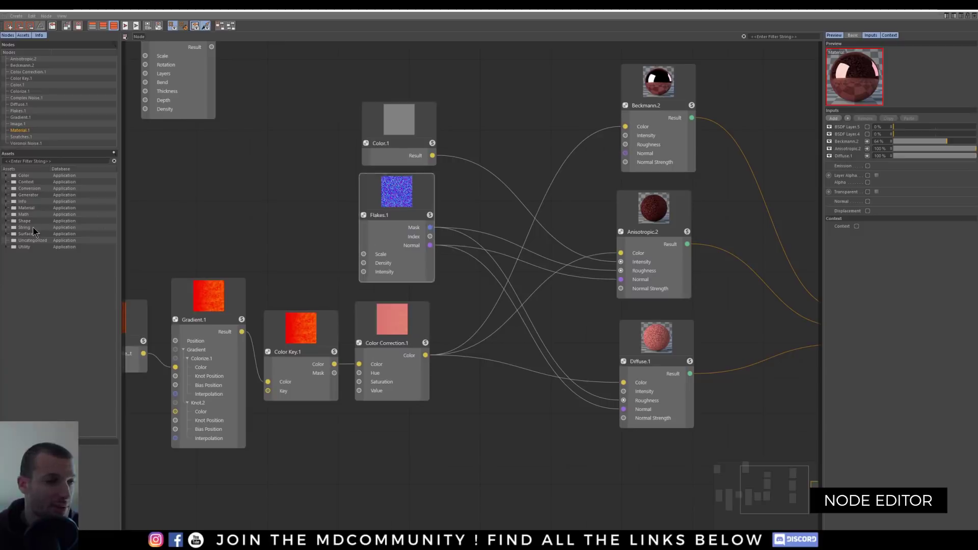
middle_drag(200, 202, 251, 201)
scroll(251, 201, down, 3)
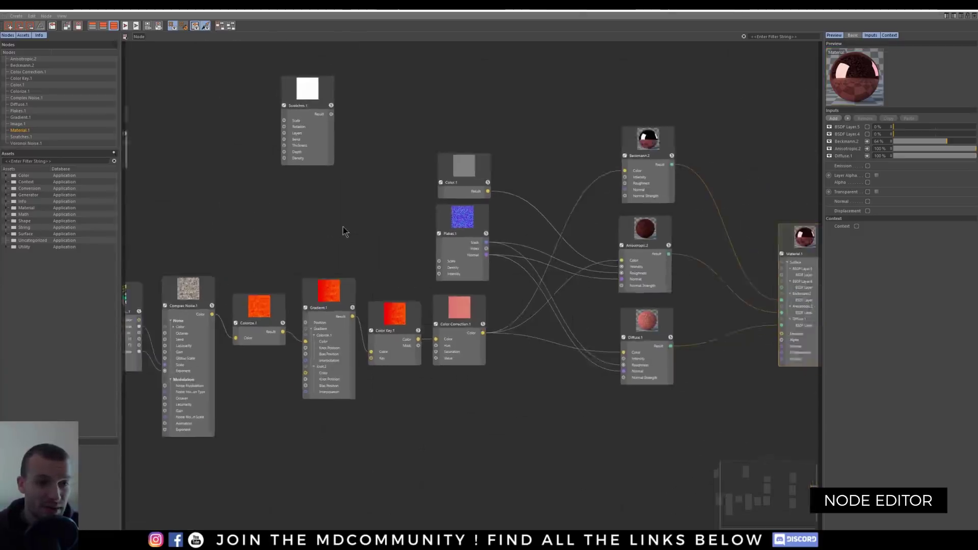
key(h)
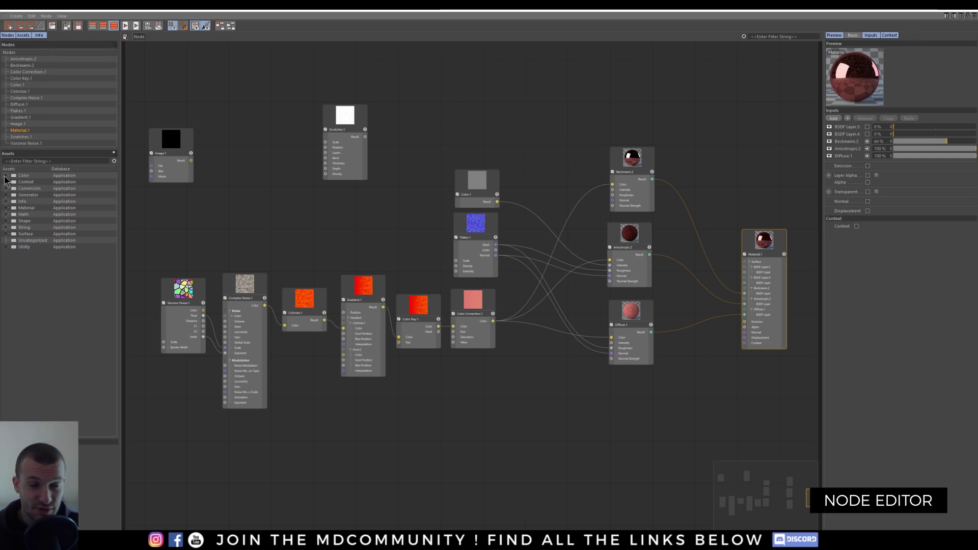
click(7, 175)
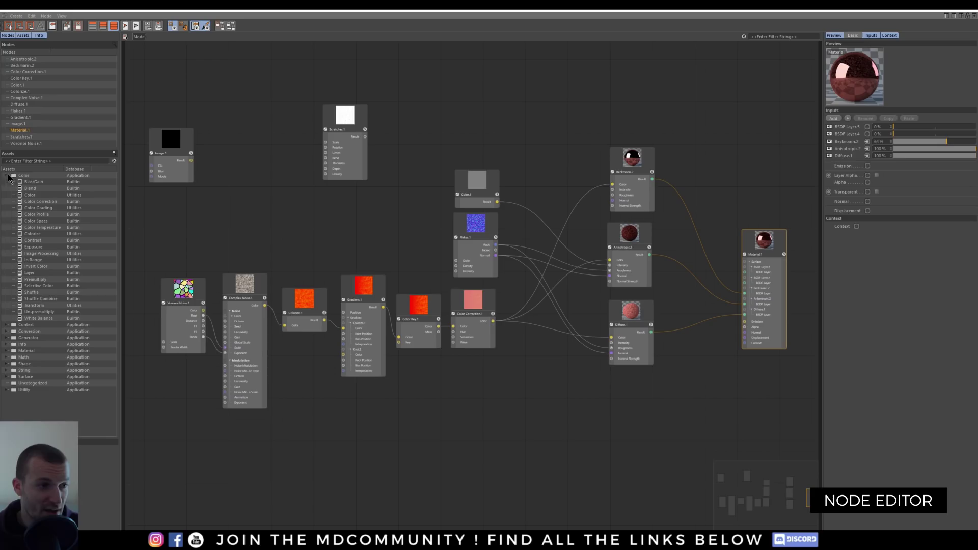
click(7, 176)
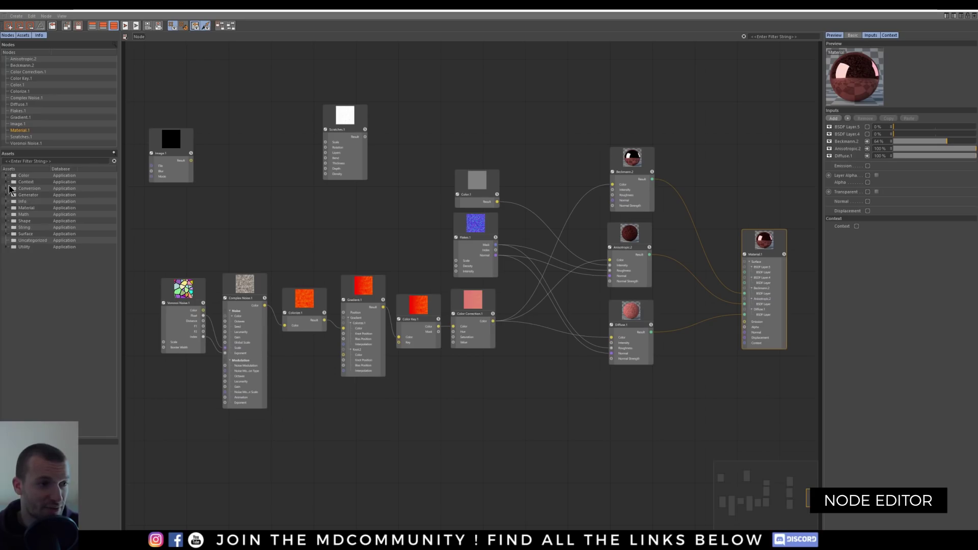
click(6, 182)
click(7, 182)
click(7, 189)
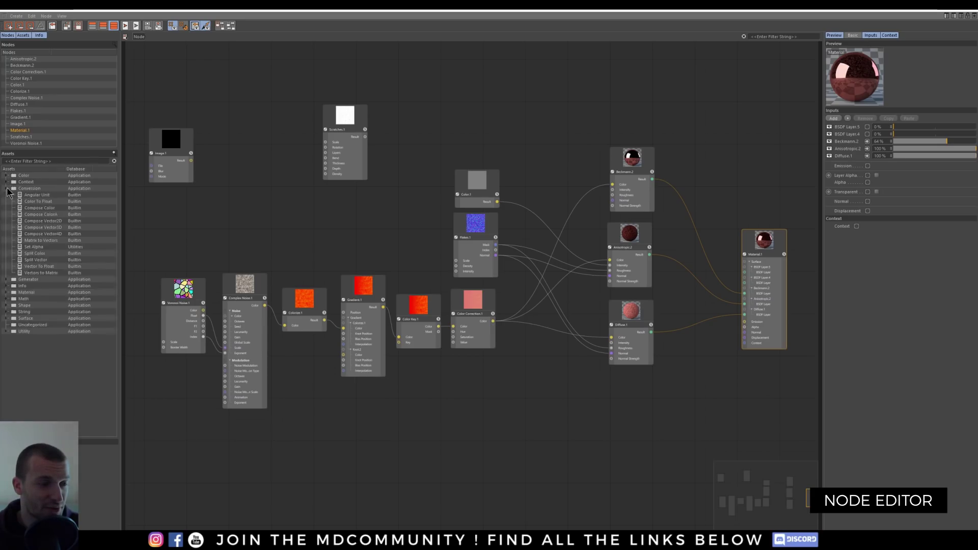
click(7, 188)
click(7, 195)
click(7, 195)
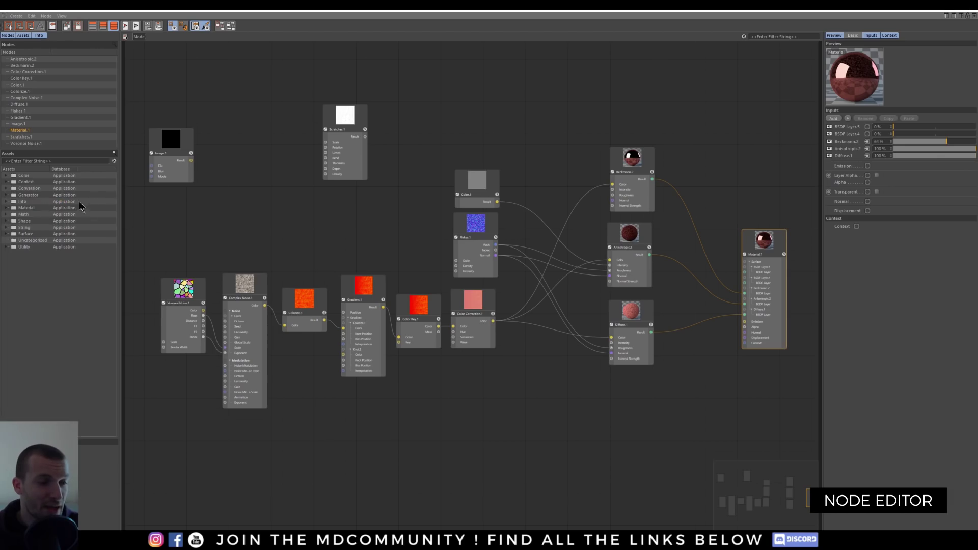
click(301, 238)
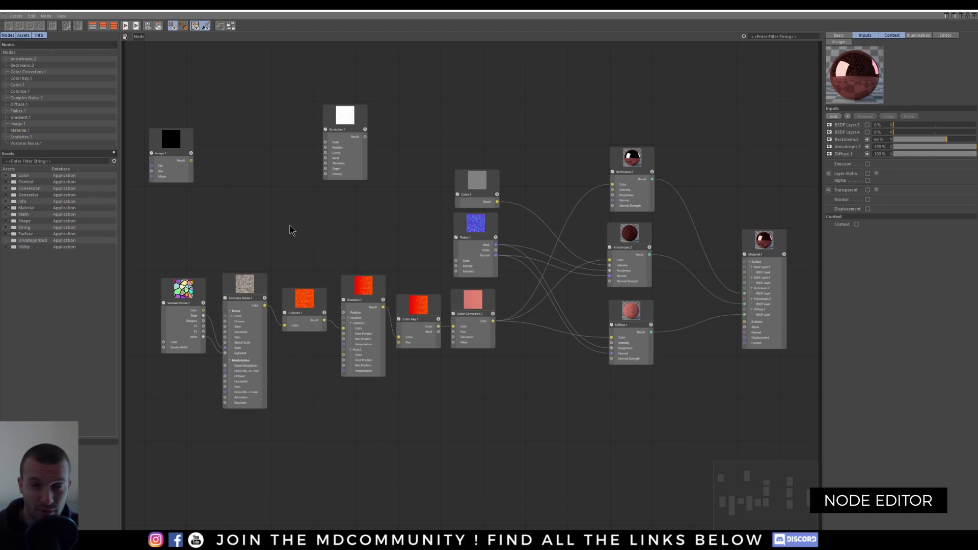
- Filter the Assets list with 'colo', then 'no', and drag a Noise node onto the graph
click(35, 161)
text(color)
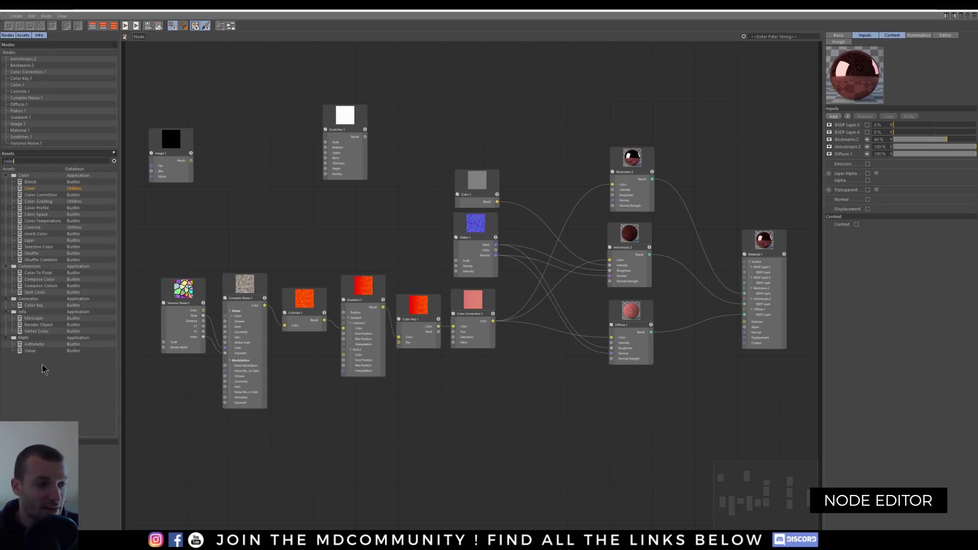
drag(49, 370, 31, 188)
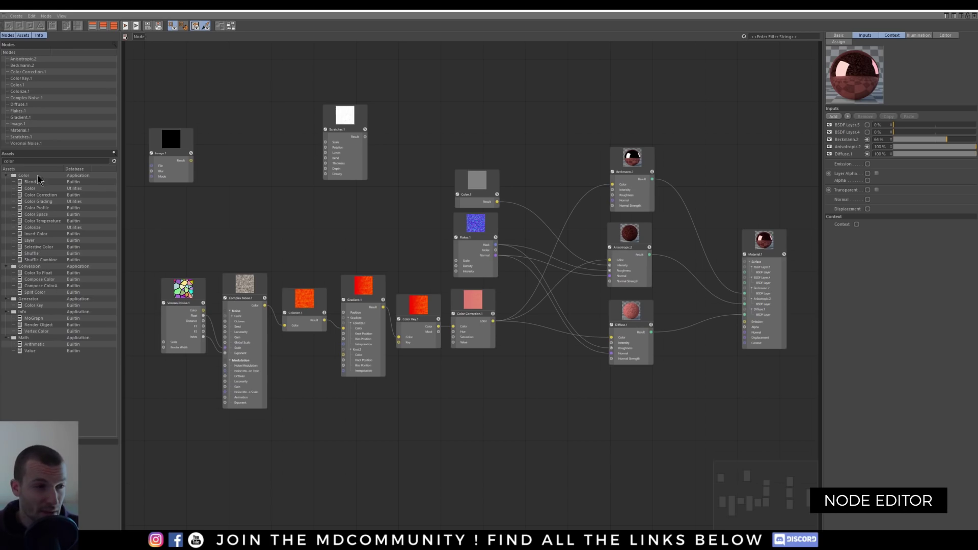
double_click(21, 161)
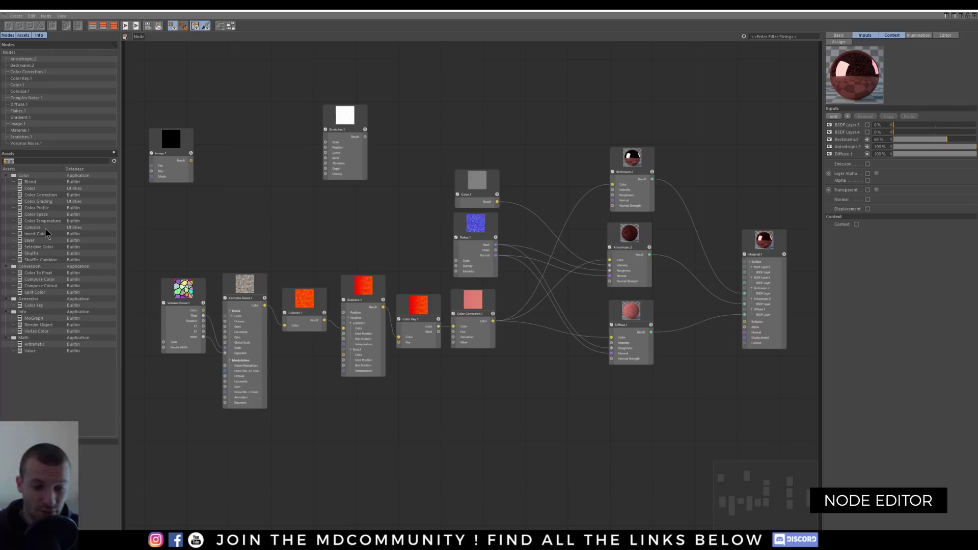
text(noise)
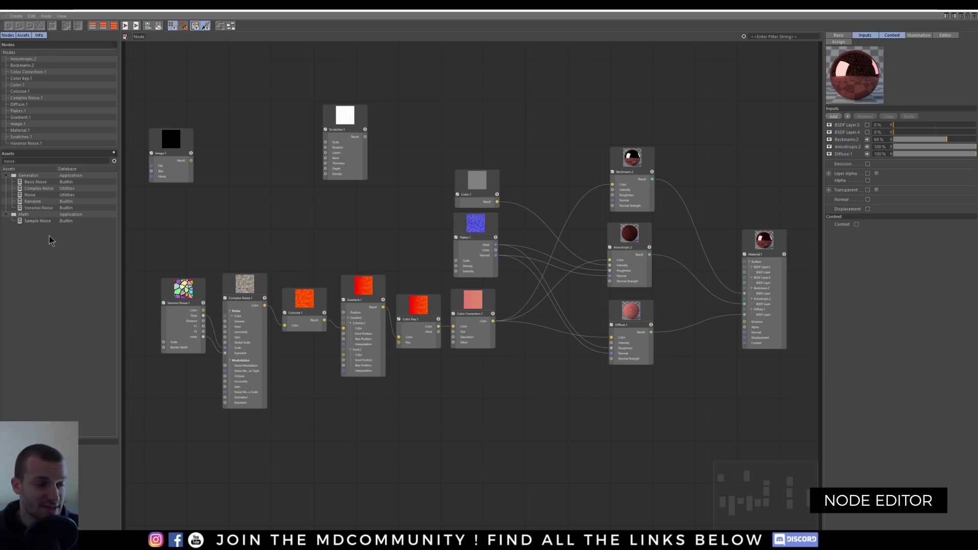
drag(30, 198, 267, 170)
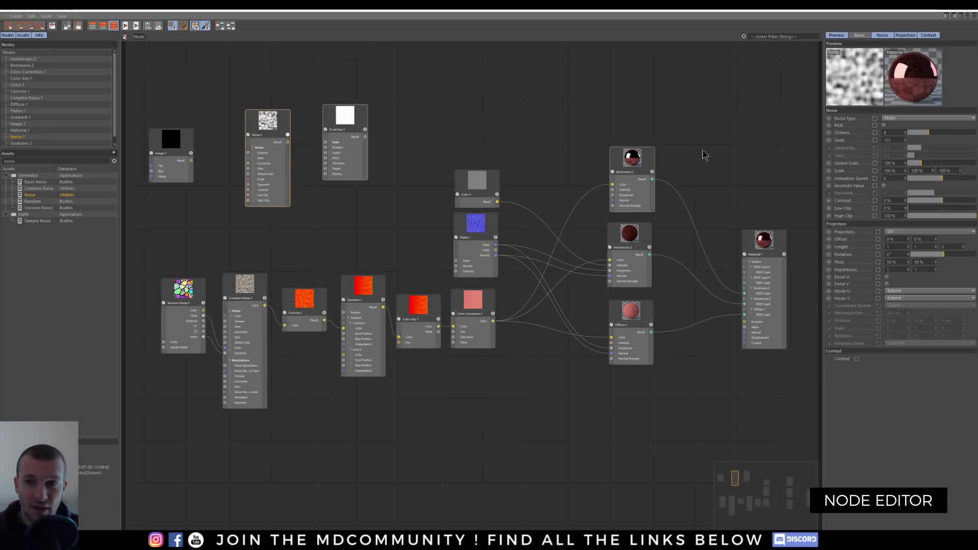
- Check the Noise type options, then drag a Complex Noise node onto the graph
click(920, 118)
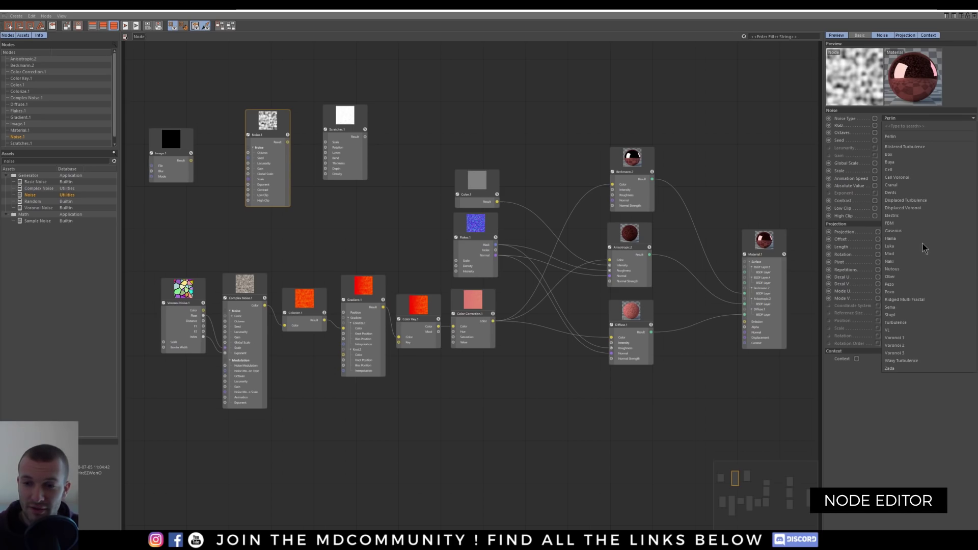
click(908, 405)
scroll(326, 114, up, 6)
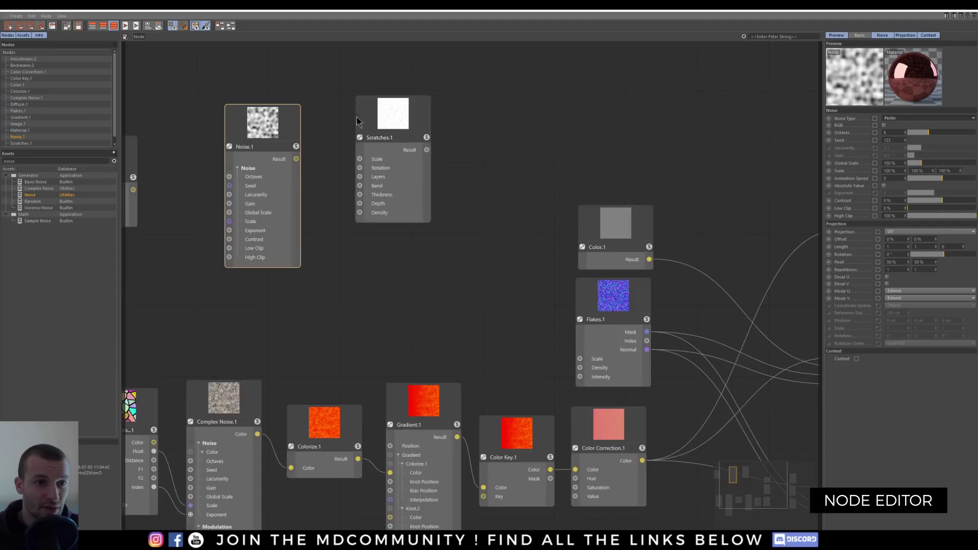
click(441, 120)
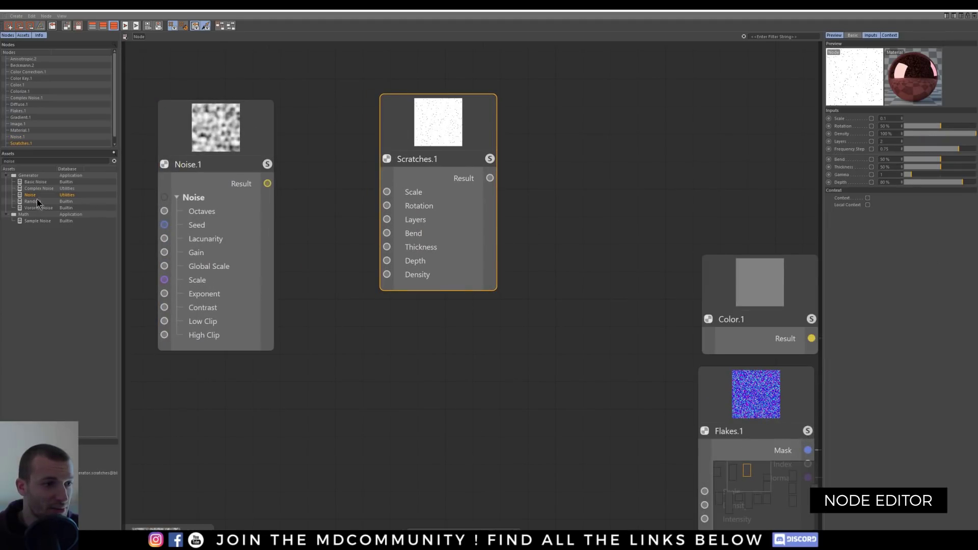
drag(35, 187, 299, 48)
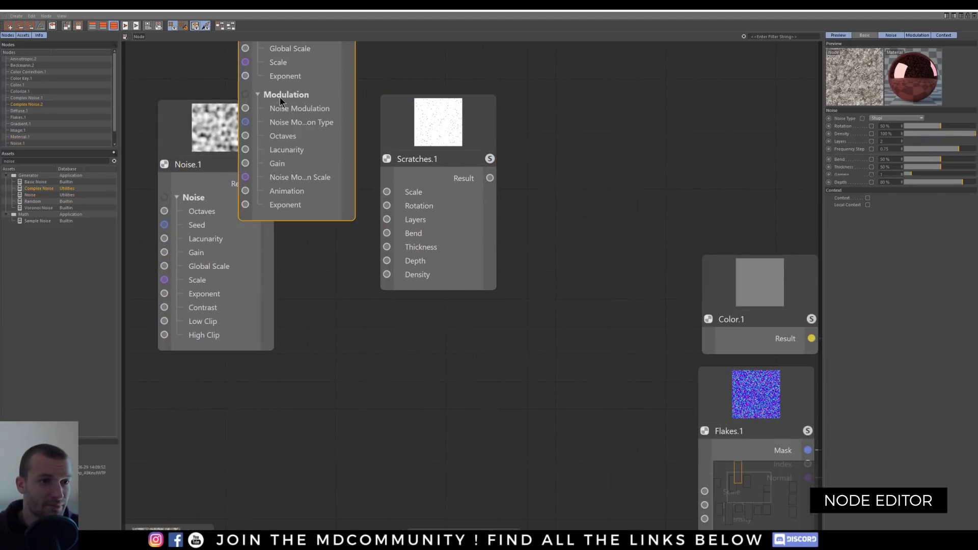
- Position Complex Noise.2 just above and left of Noise.1 in the graph
scroll(306, 73, down, 3)
drag(357, 97, 287, 75)
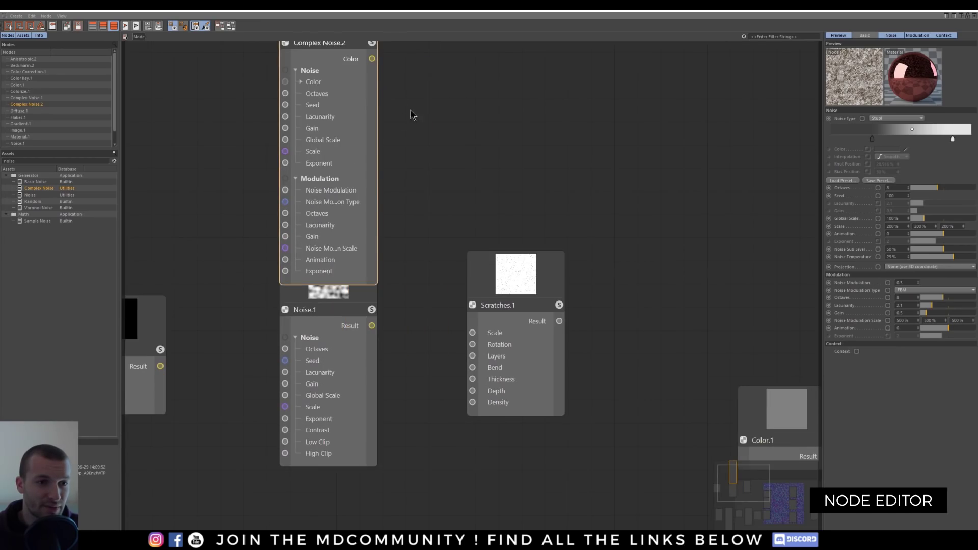
scroll(410, 115, down, 1)
middle_drag(361, 65, 402, 167)
drag(402, 167, 402, 135)
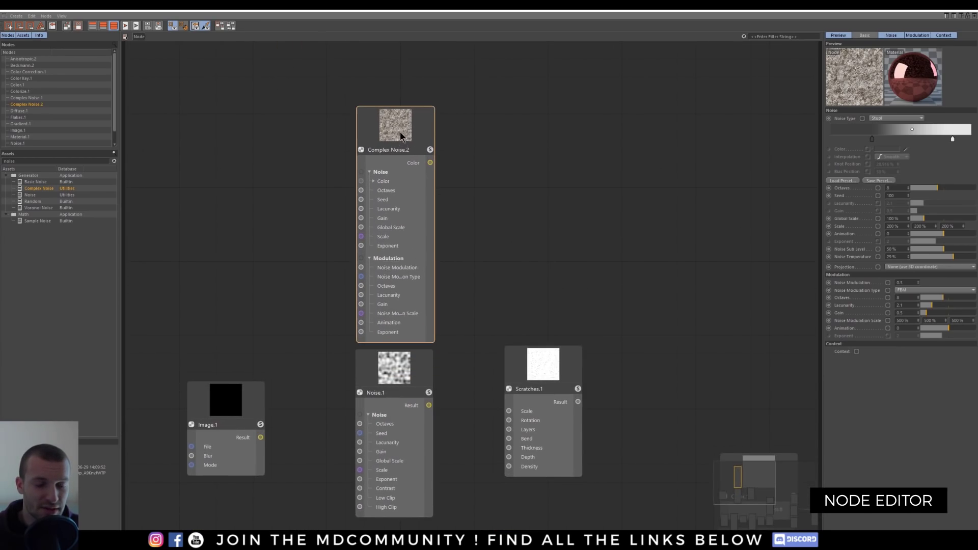
middle_drag(403, 457, 403, 408)
click(404, 408)
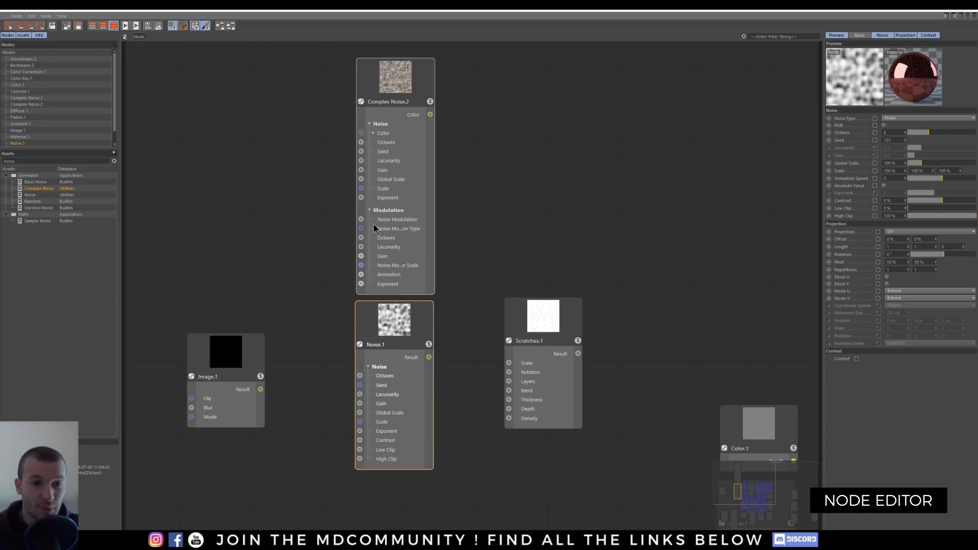
click(397, 101)
drag(338, 109, 271, 124)
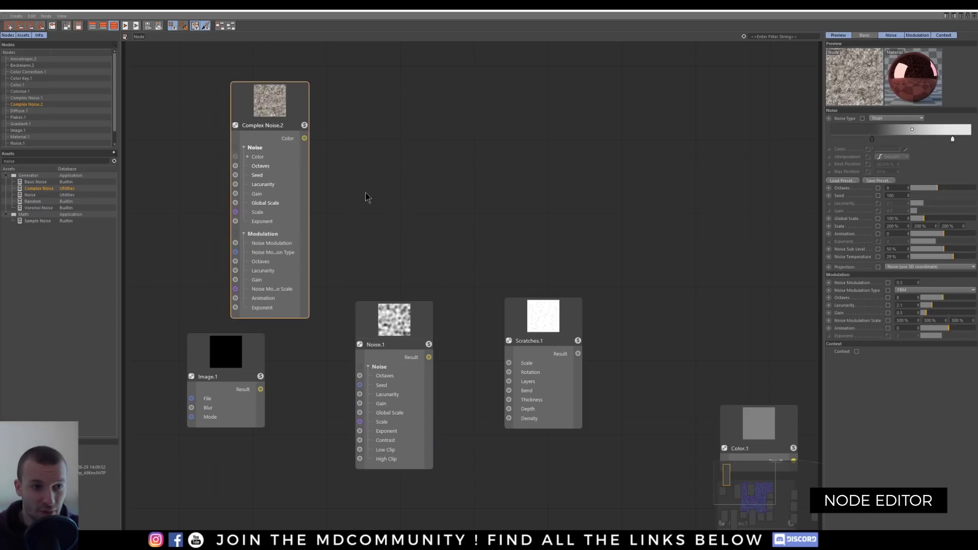
drag(260, 390, 336, 361)
click(442, 403)
middle_drag(463, 405, 465, 382)
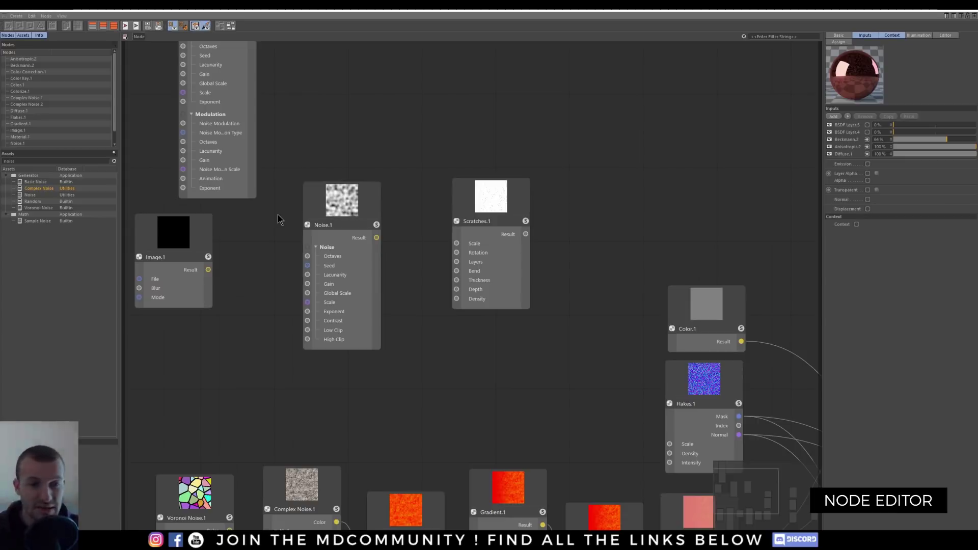
scroll(278, 252, down, 3)
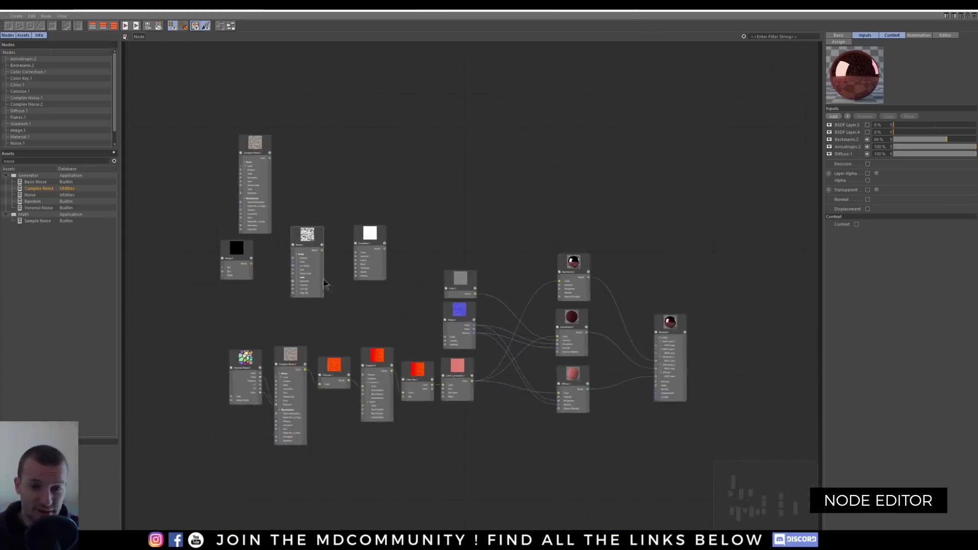
scroll(370, 308, down, 5)
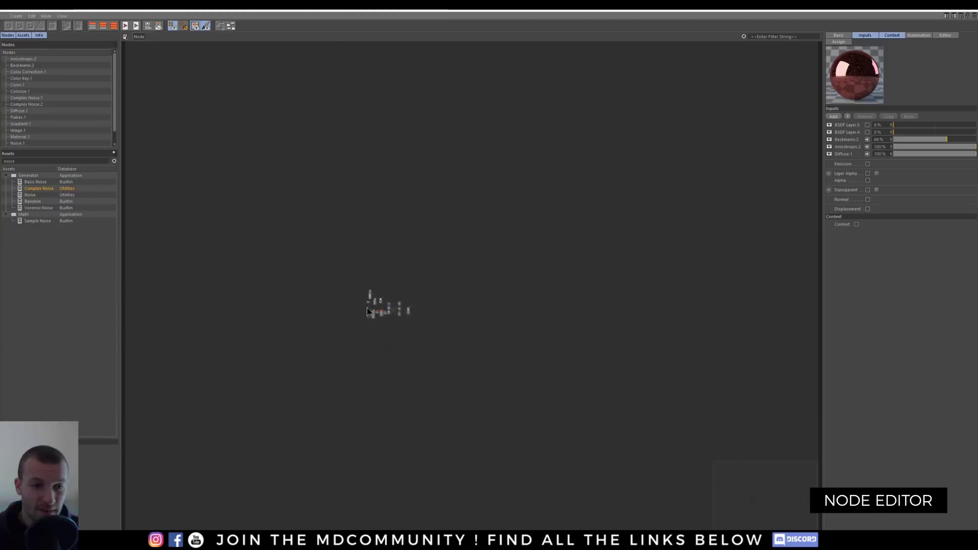
scroll(338, 307, down, 3)
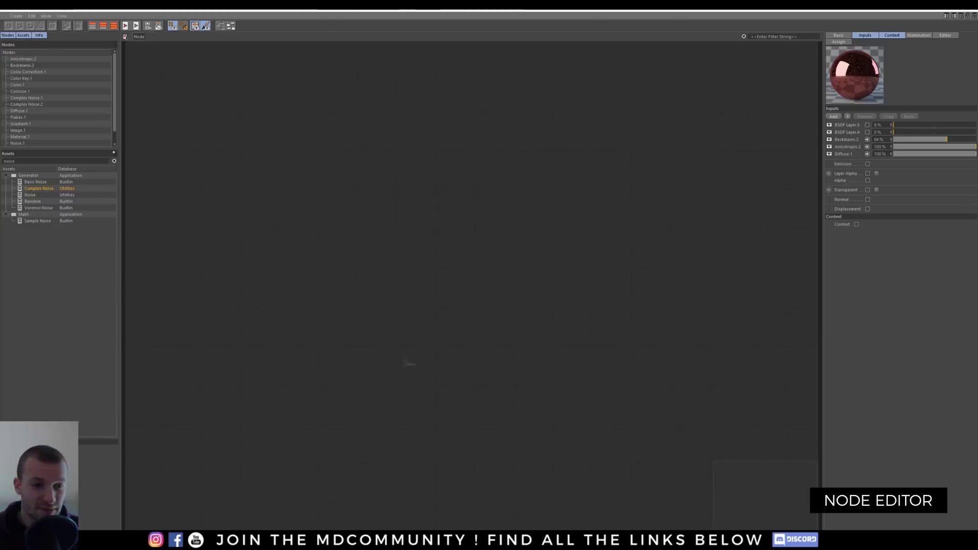
scroll(465, 245, down, 2)
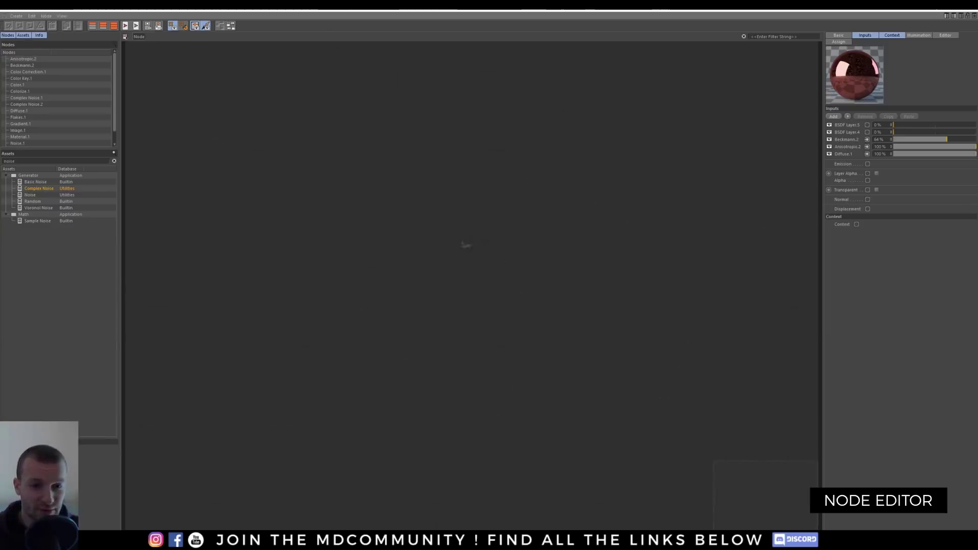
scroll(436, 239, up, 5)
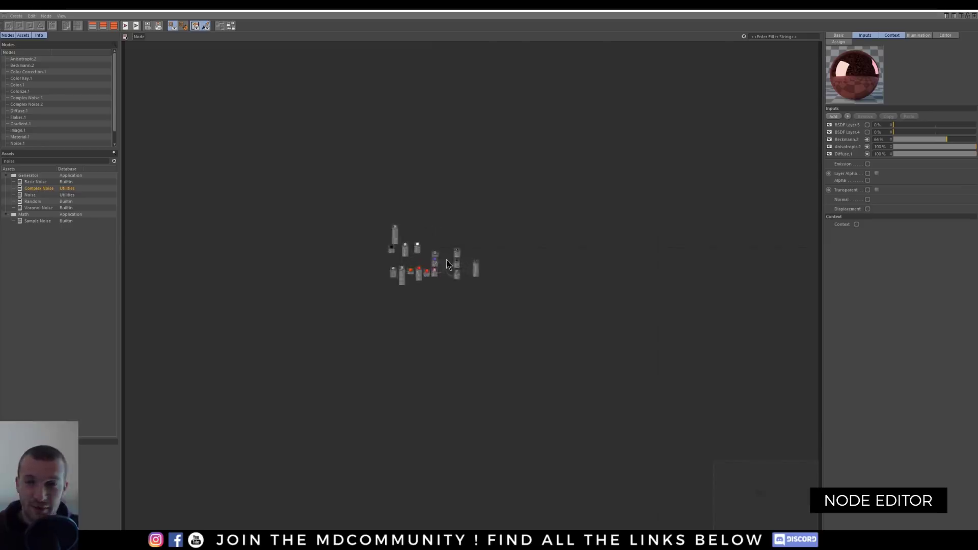
scroll(446, 263, up, 6)
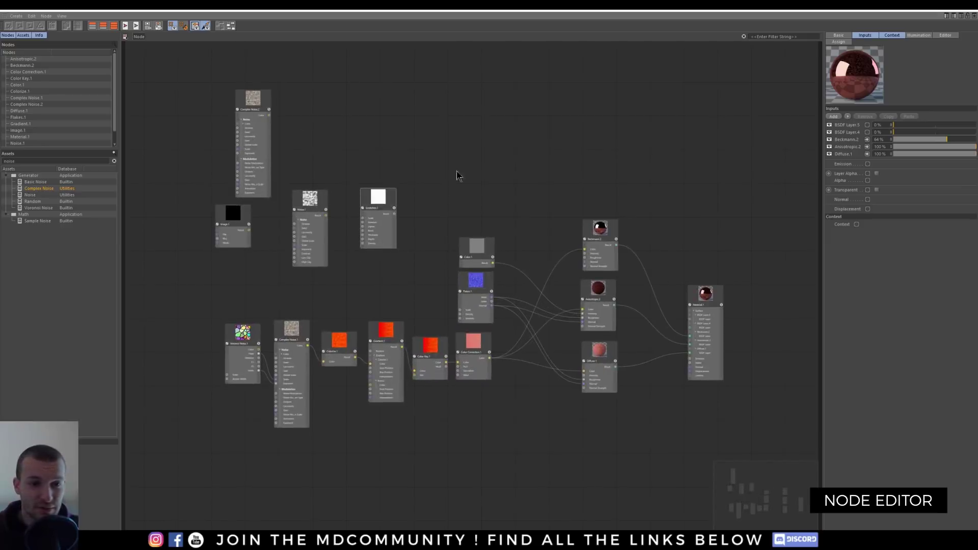
- Close the Node Editor and delete the material tags on Volume Mesher and Floor
click(973, 15)
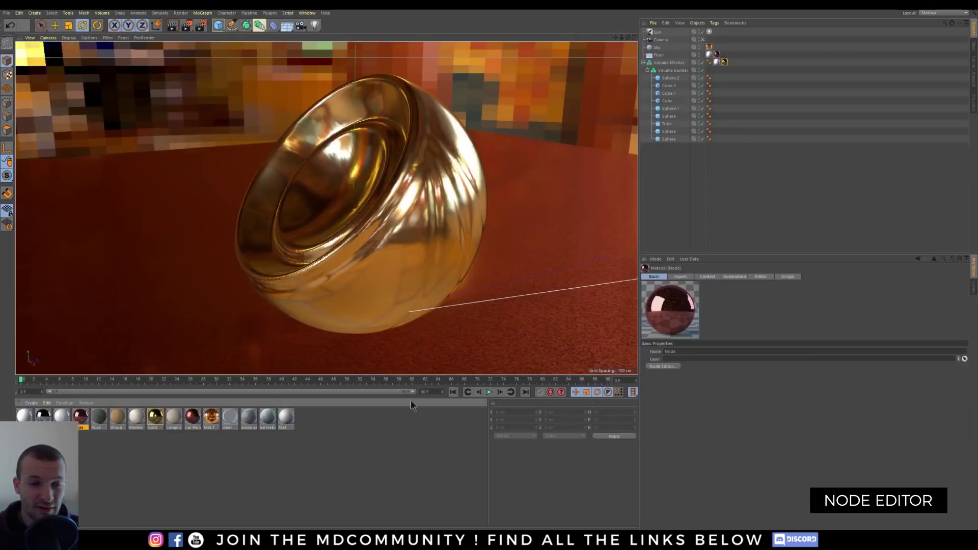
click(341, 462)
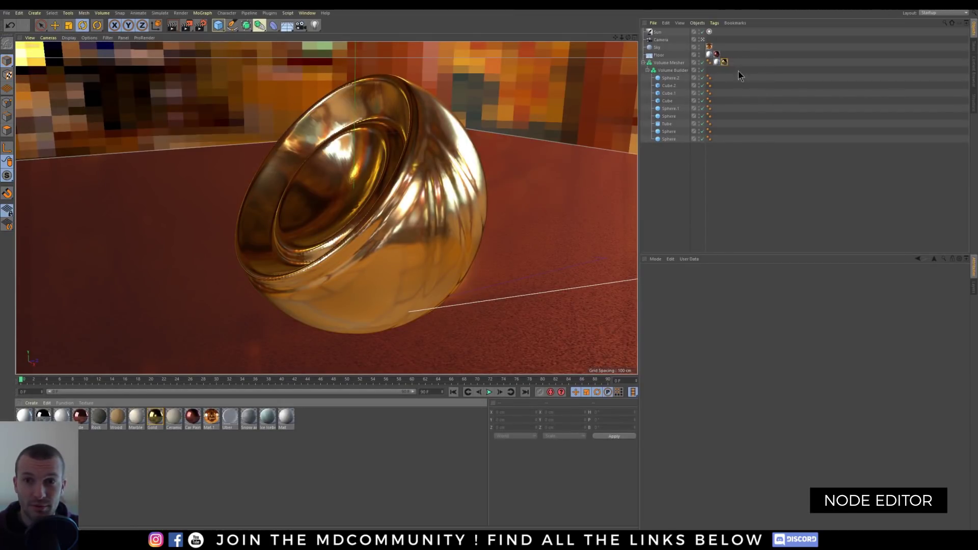
click(725, 62)
key(Delete)
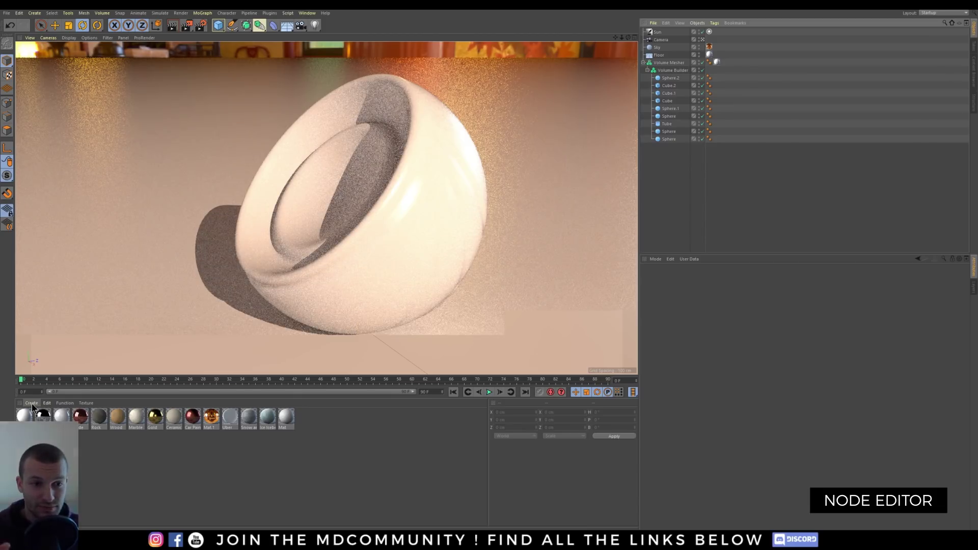
- Stop the ProRender progressive preview
click(146, 472)
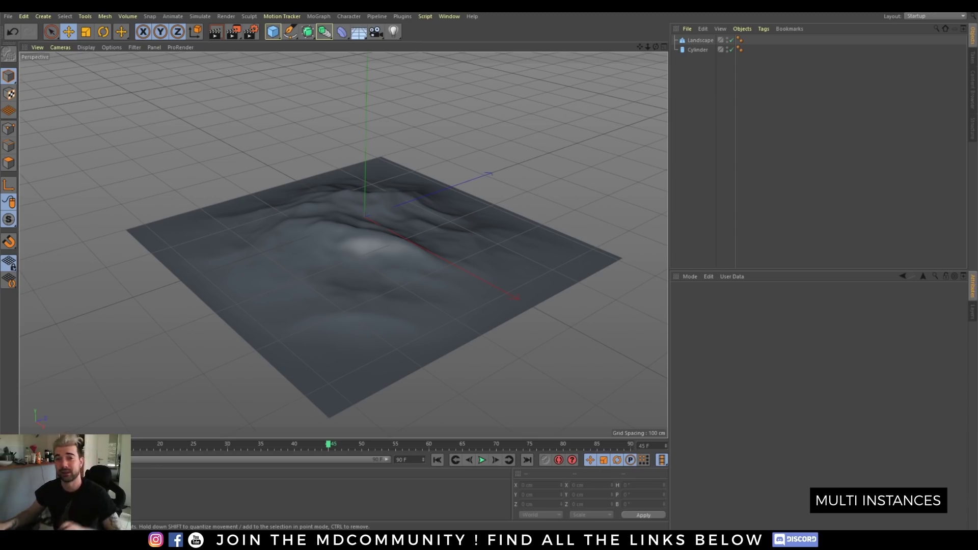
- Add an Instance object, check its instance modes, then delete it
click(324, 32)
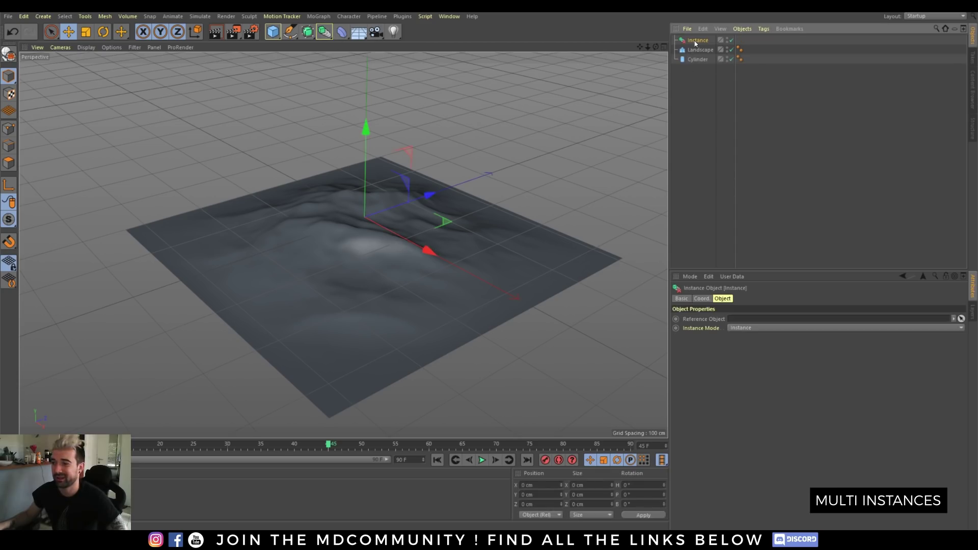
click(746, 327)
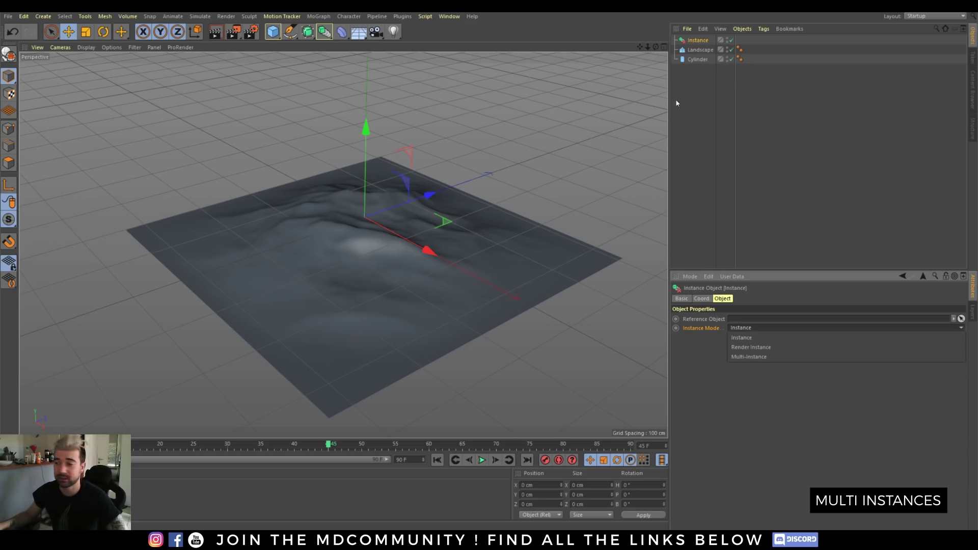
click(698, 40)
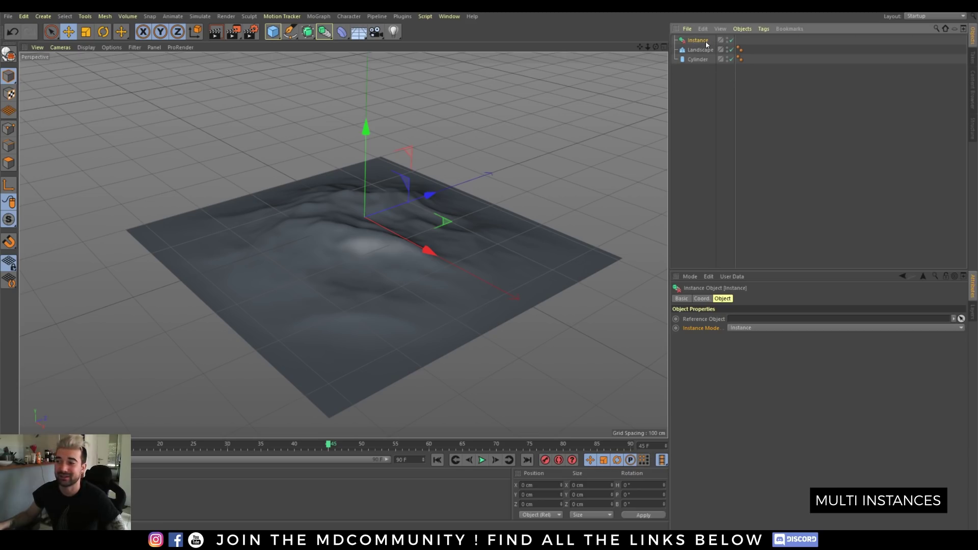
key(Delete)
- Create a Cloner and set its Instance Mode to Multi-Instance
click(324, 31)
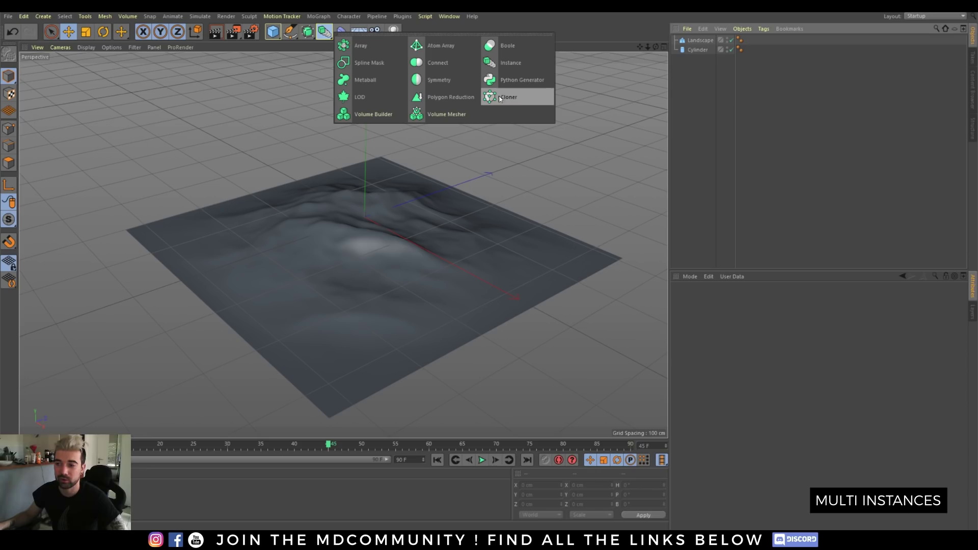
click(506, 100)
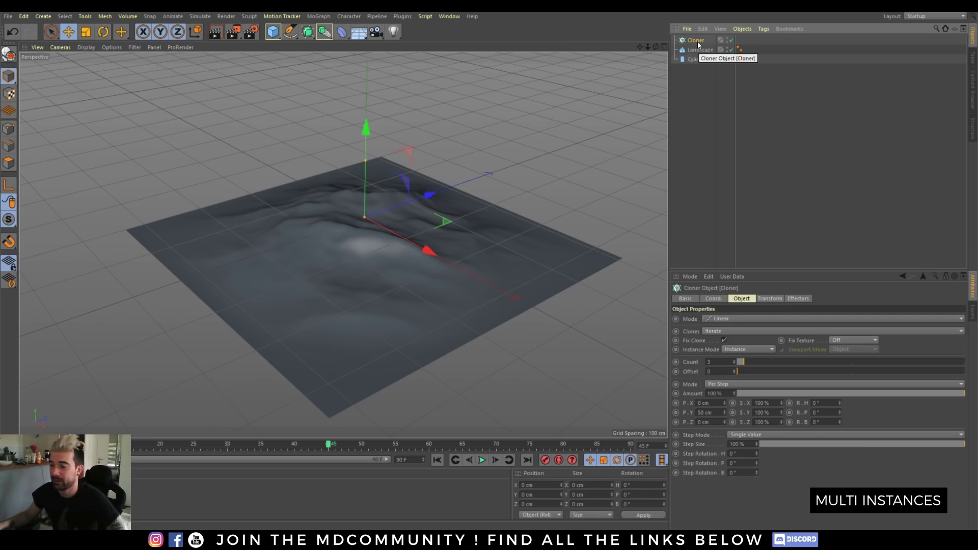
click(750, 349)
click(742, 378)
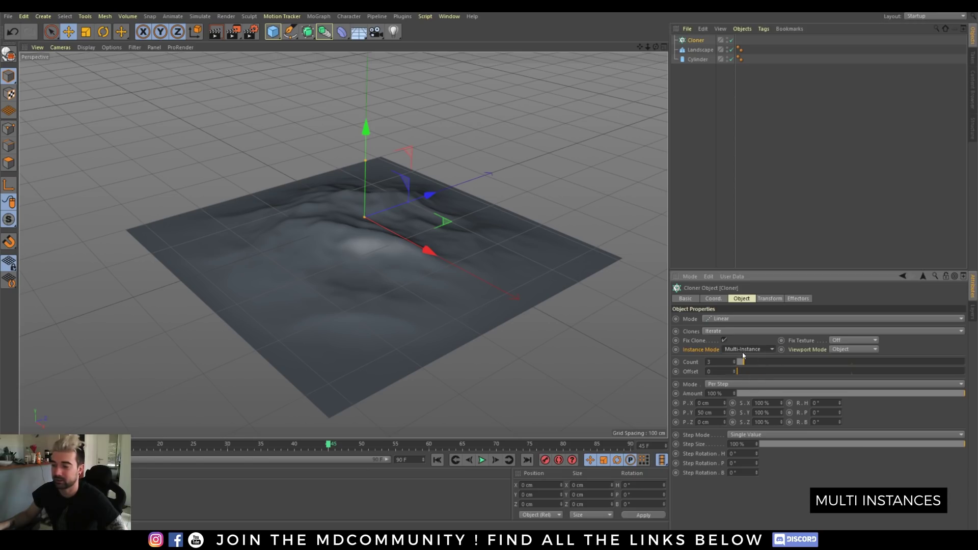
- Browse the generator and MoGraph menus without adding anything
click(325, 32)
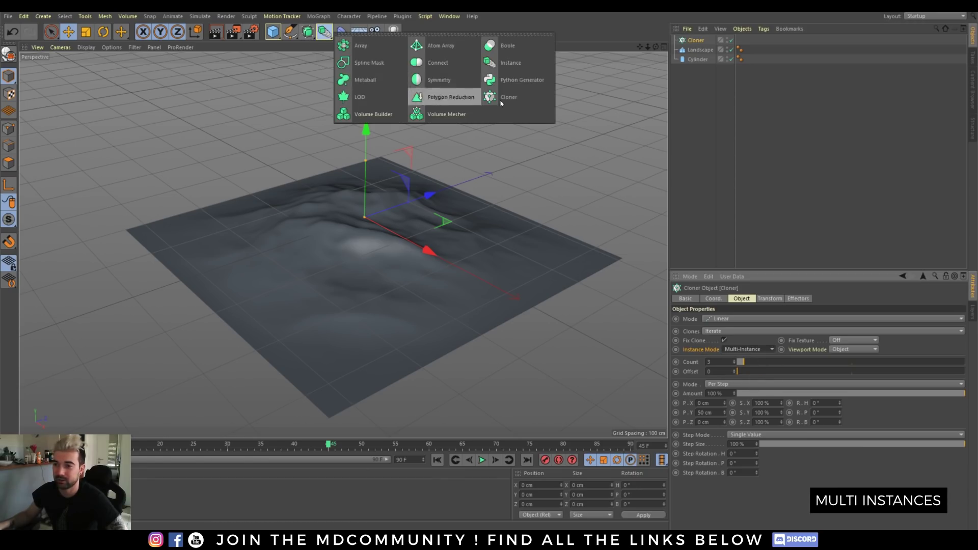
click(319, 16)
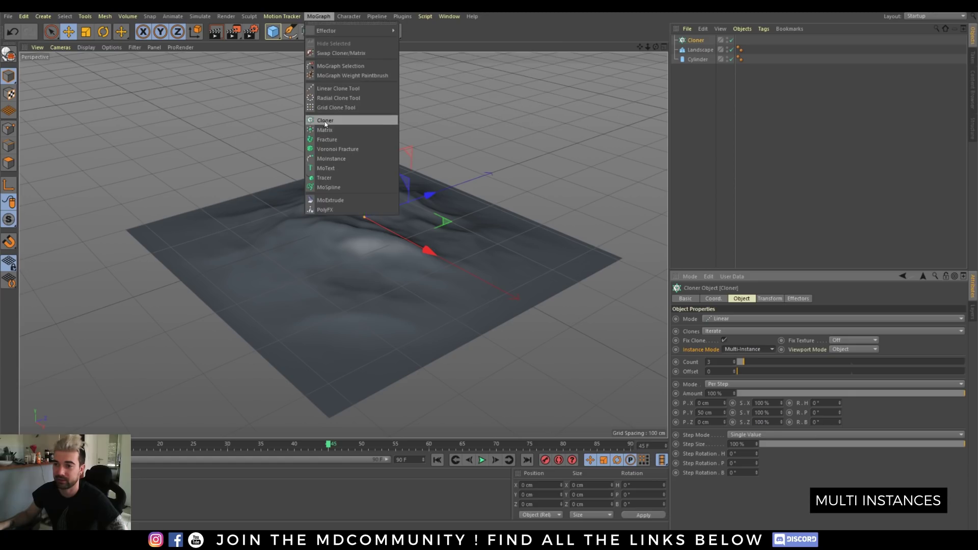
click(786, 186)
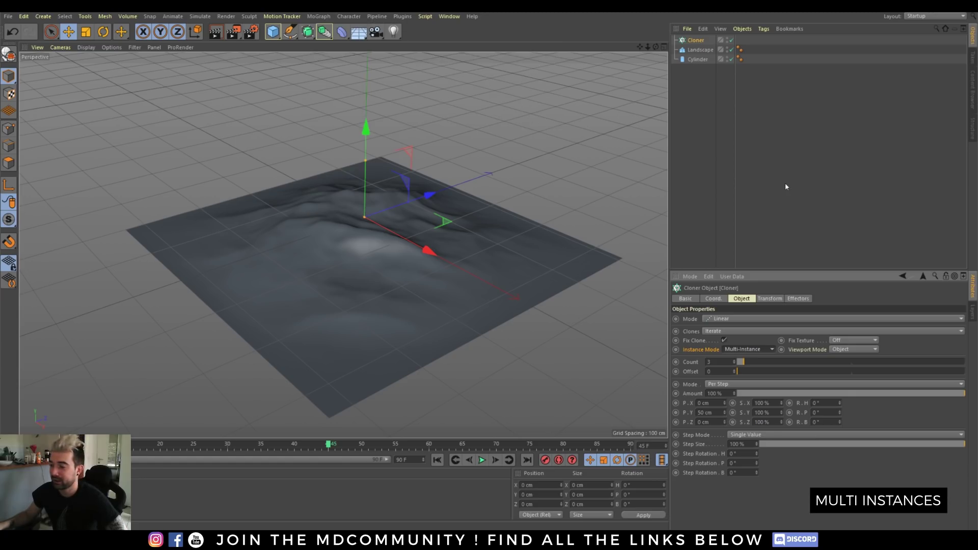
right_click(696, 349)
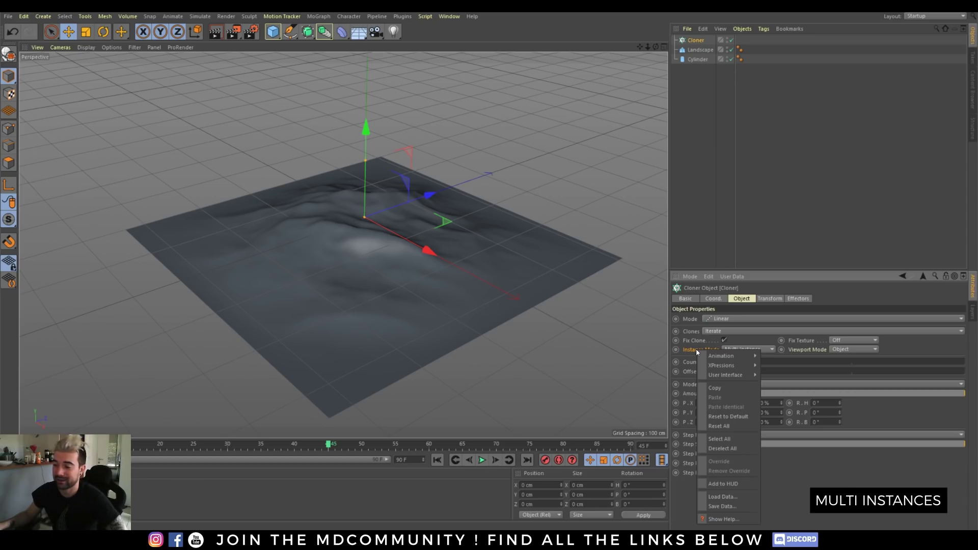
click(727, 519)
drag(801, 150, 388, 56)
click(560, 428)
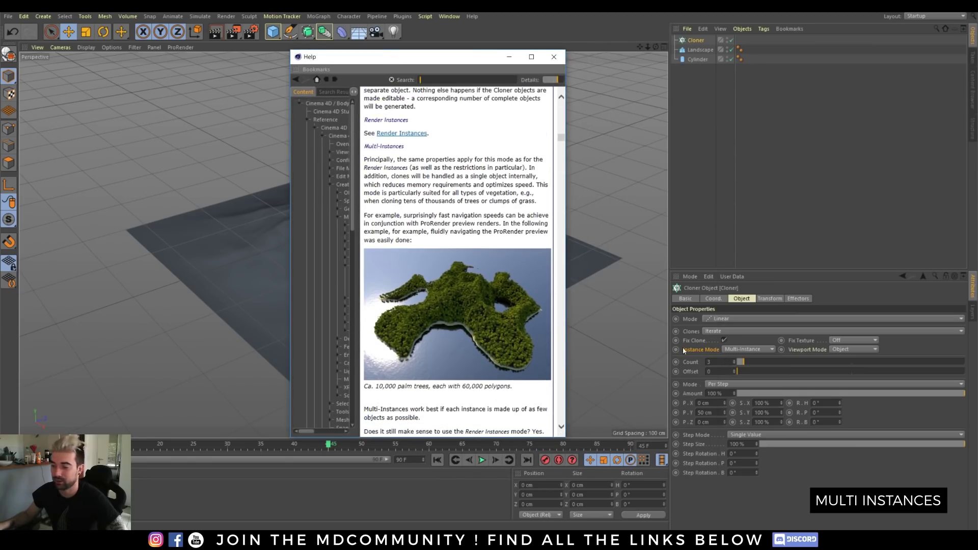
click(561, 427)
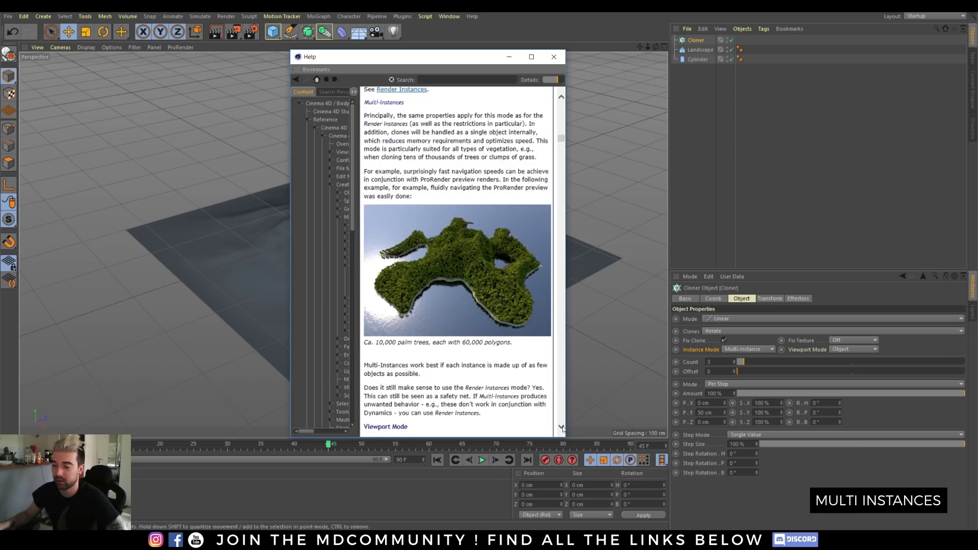
drag(362, 372, 497, 416)
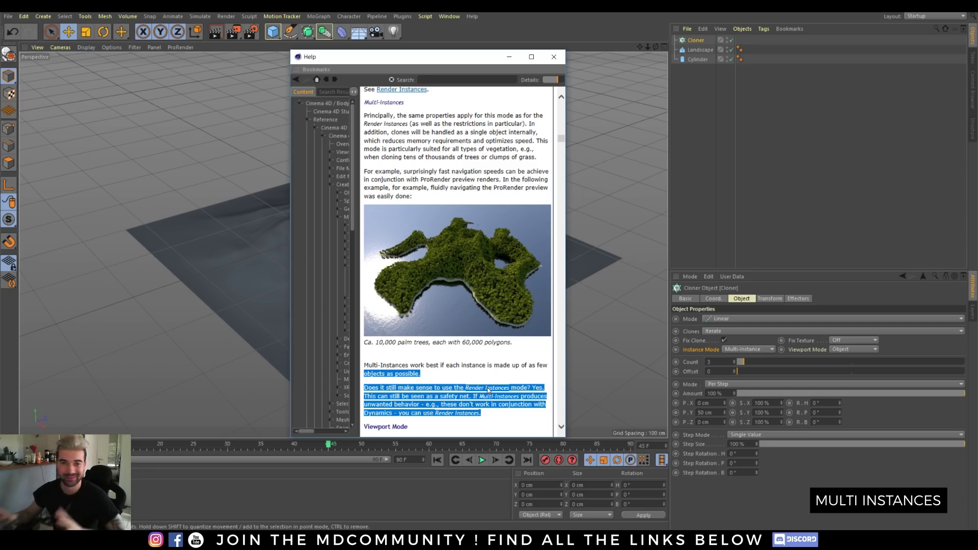
drag(565, 58, 565, 59)
click(553, 57)
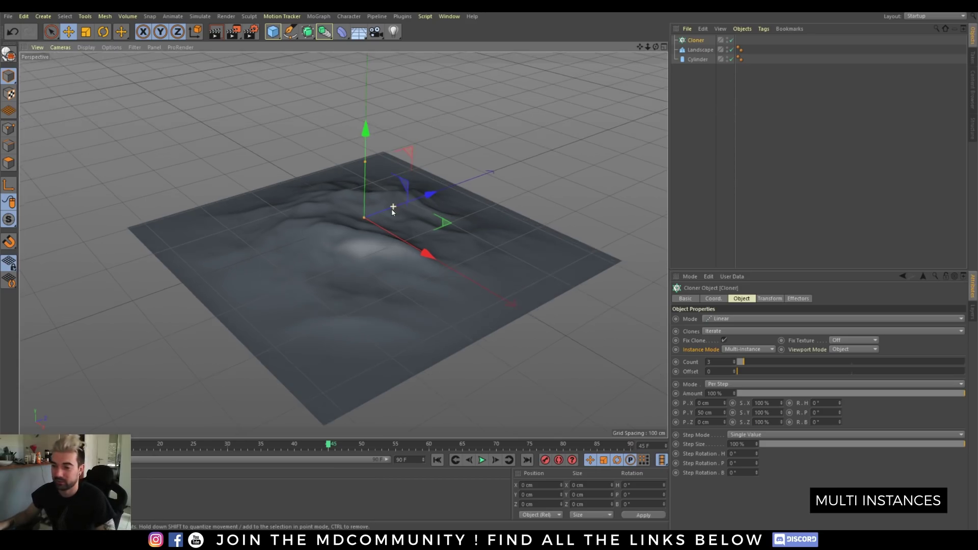
- Parent the Cylinder under the Cloner and scatter clones over the Landscape in Object mode
alt+drag(343, 245, 389, 235)
click(692, 49)
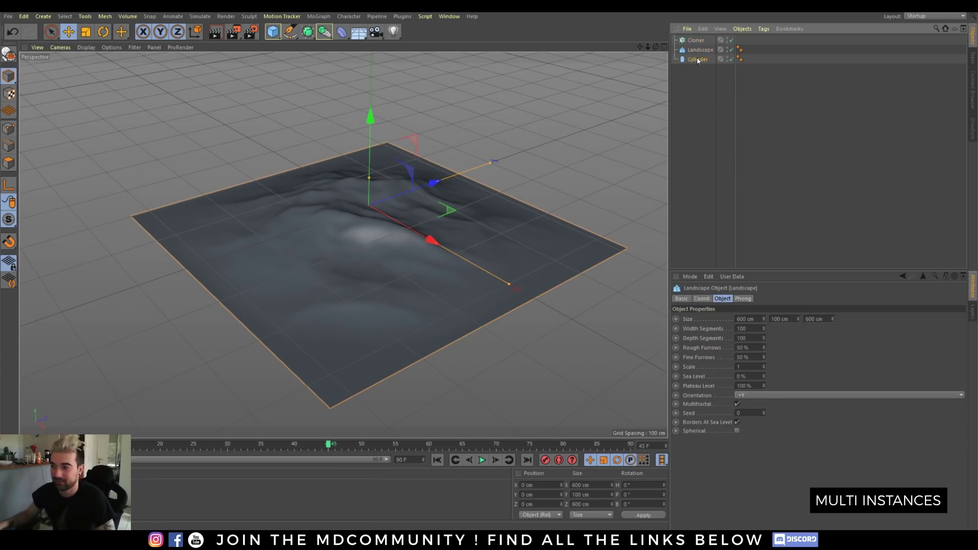
drag(696, 40, 696, 41)
click(707, 79)
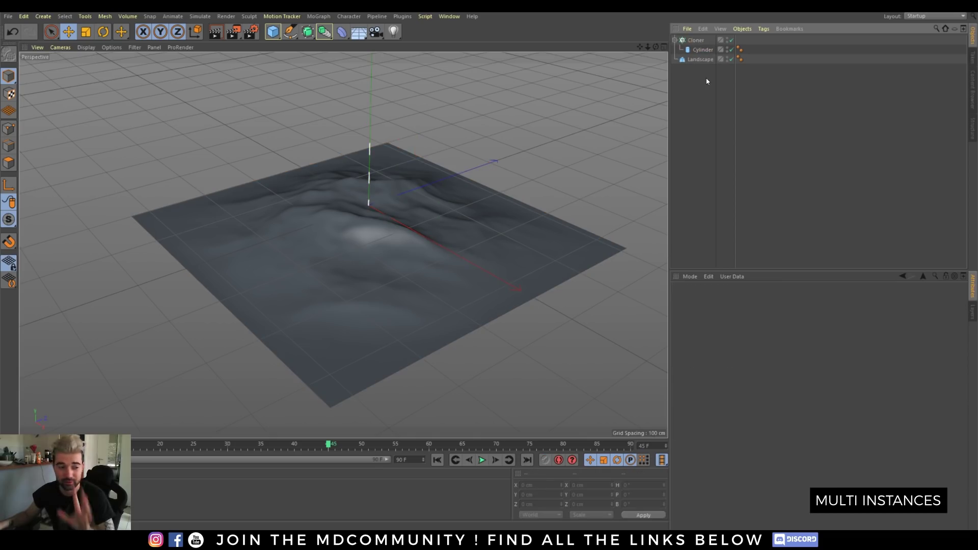
click(696, 41)
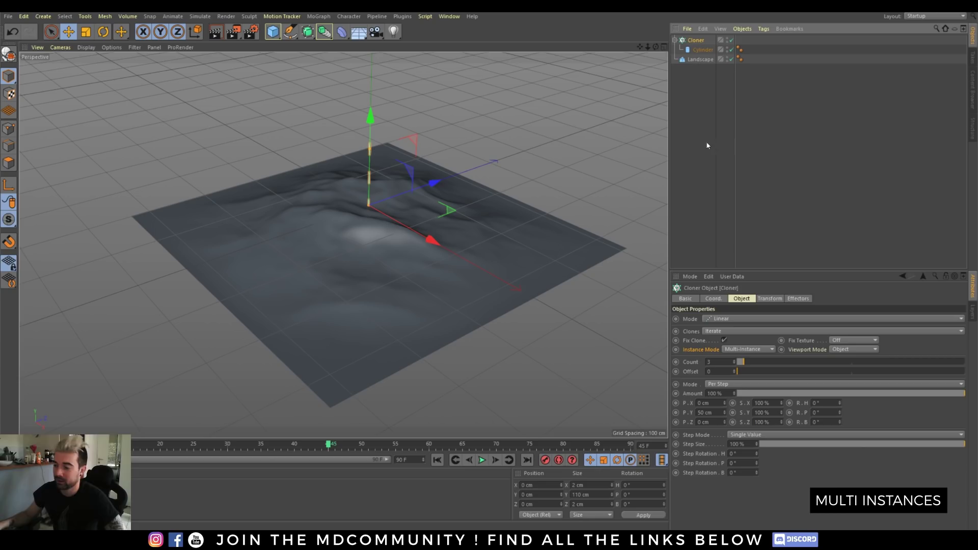
click(713, 320)
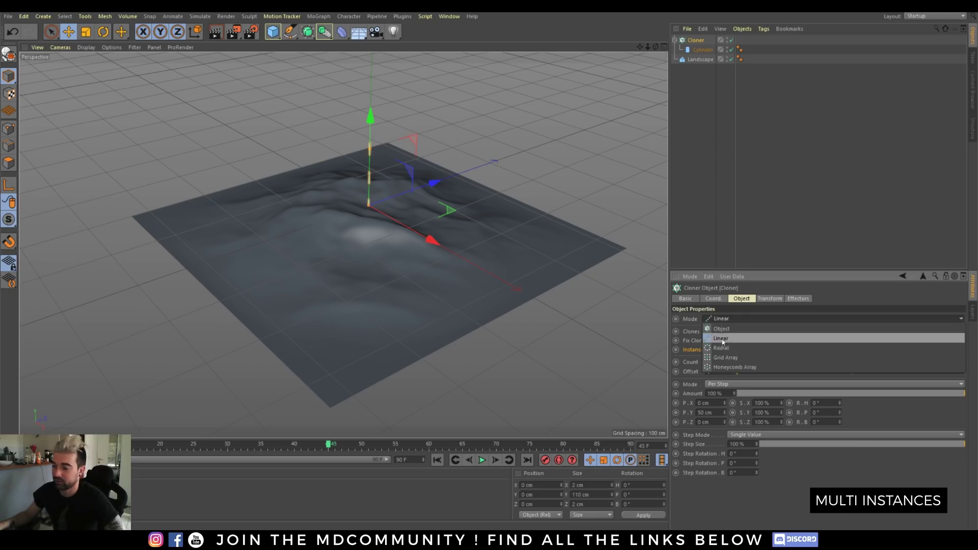
click(723, 333)
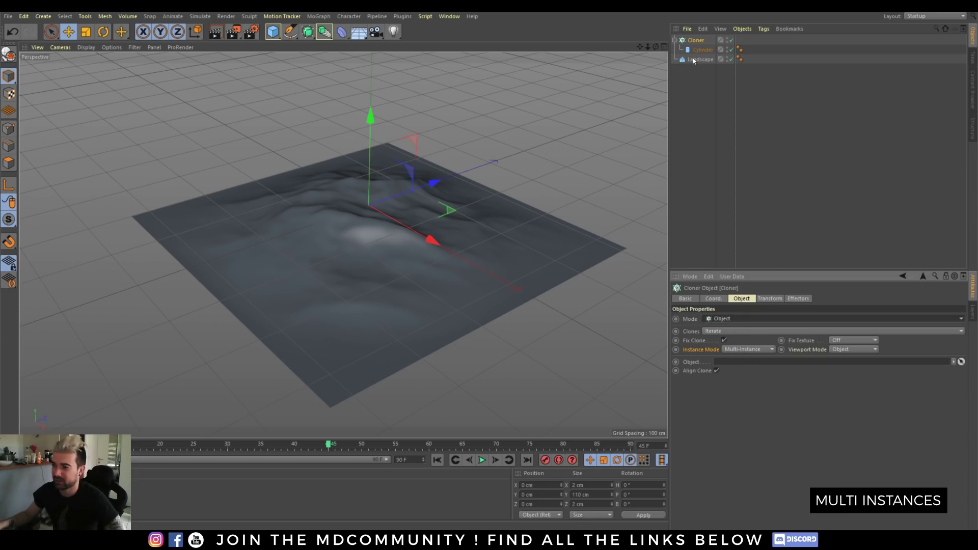
drag(693, 60, 736, 363)
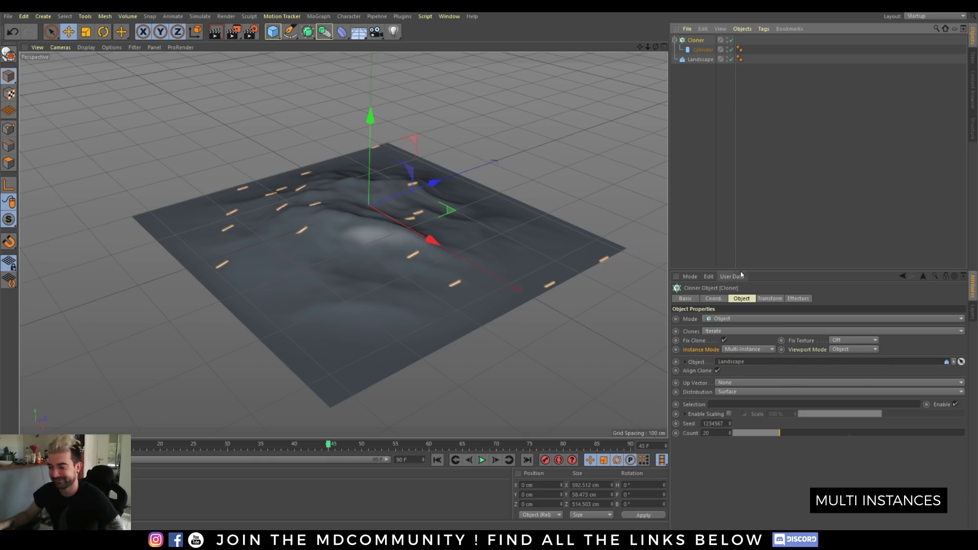
- Rotate the clones to R.P -90° so they stand upright
click(769, 299)
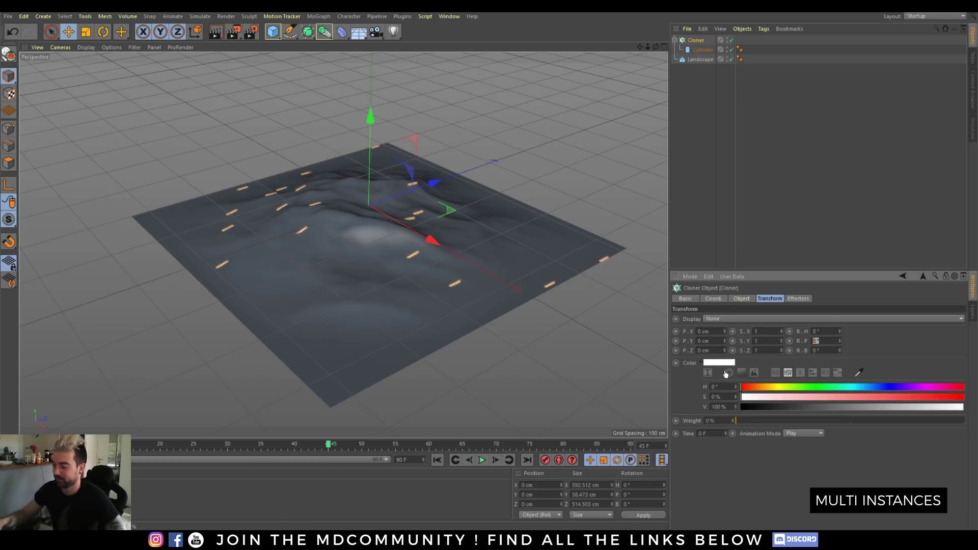
text(-90)
key(Return)
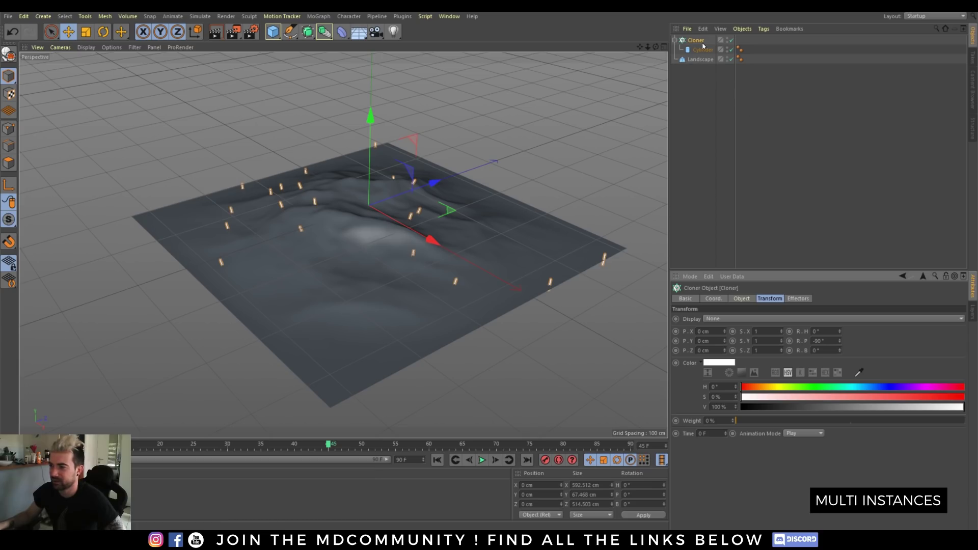
- Set the Cloner's Viewport Mode to Points
click(741, 299)
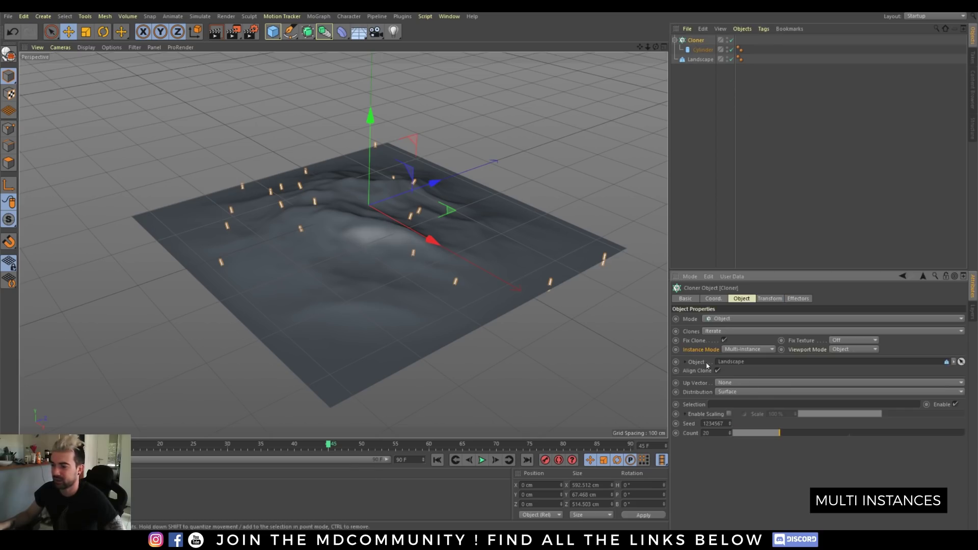
click(842, 350)
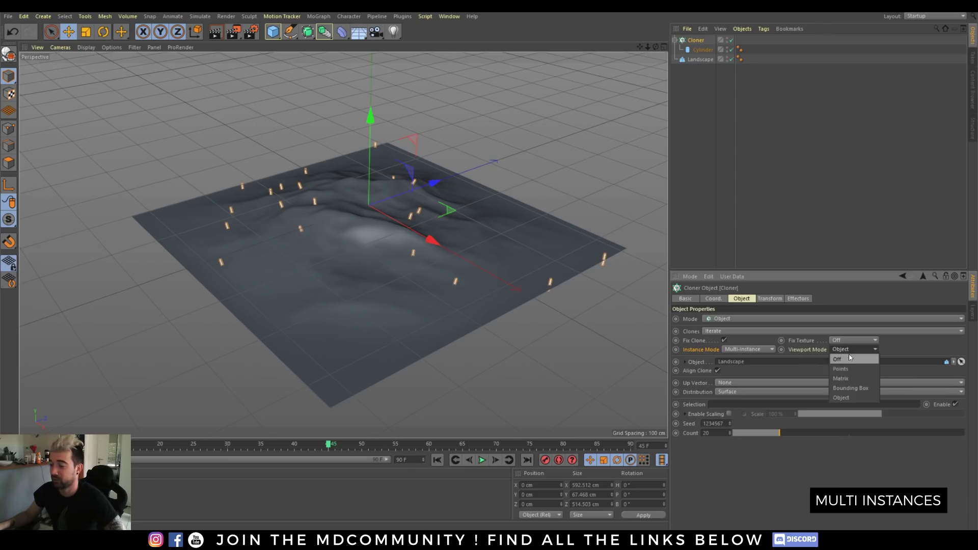
click(848, 369)
- Raise the clone count to 2000, then to 20000, and deselect
double_click(706, 433)
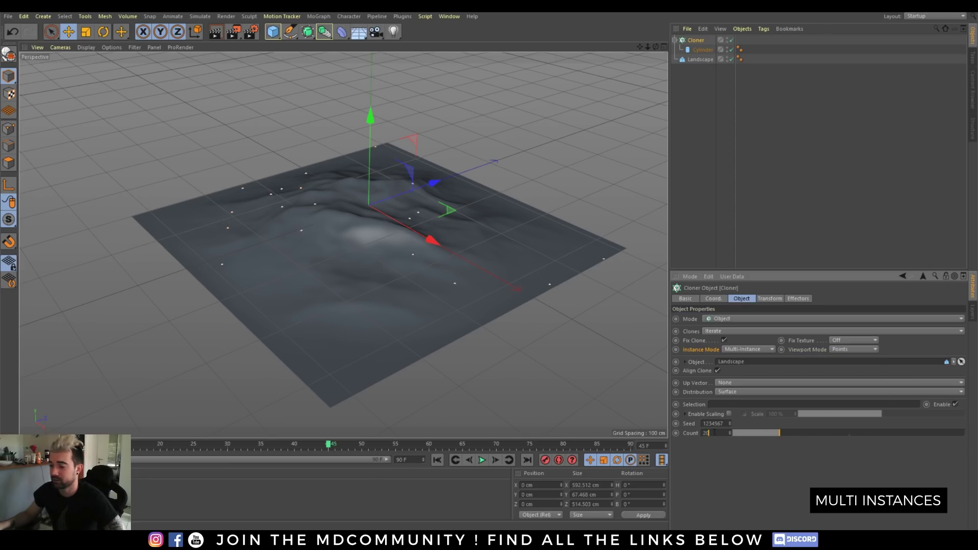
text(2000)
key(Return)
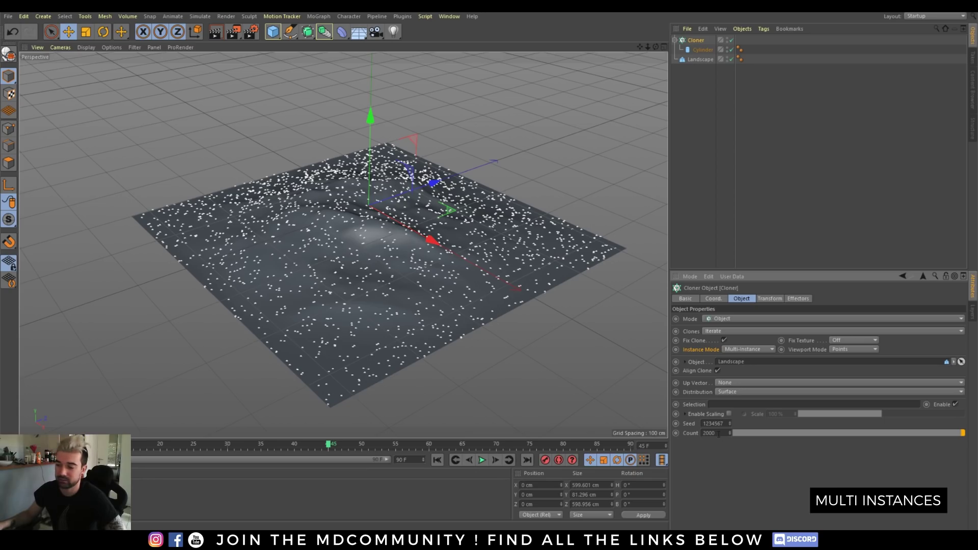
double_click(719, 433)
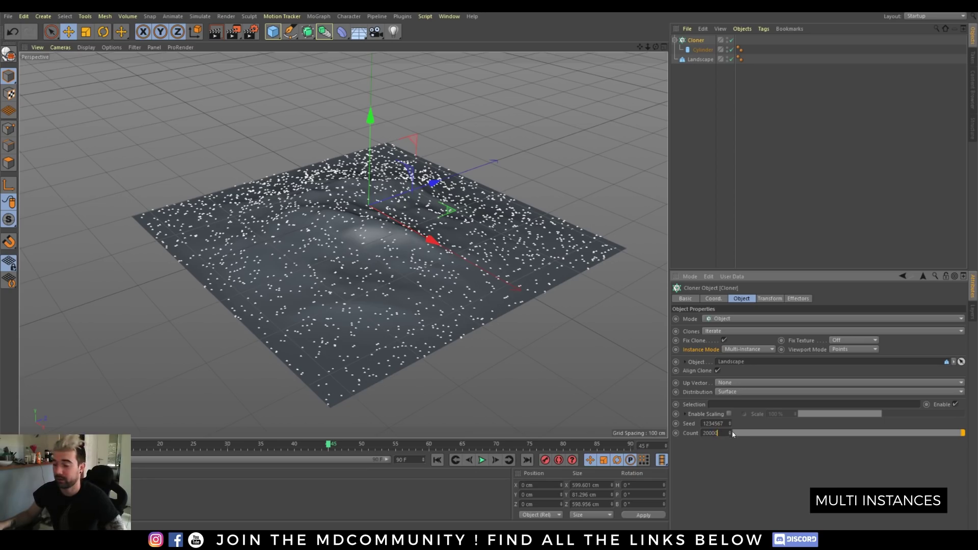
text(20000)
key(Return)
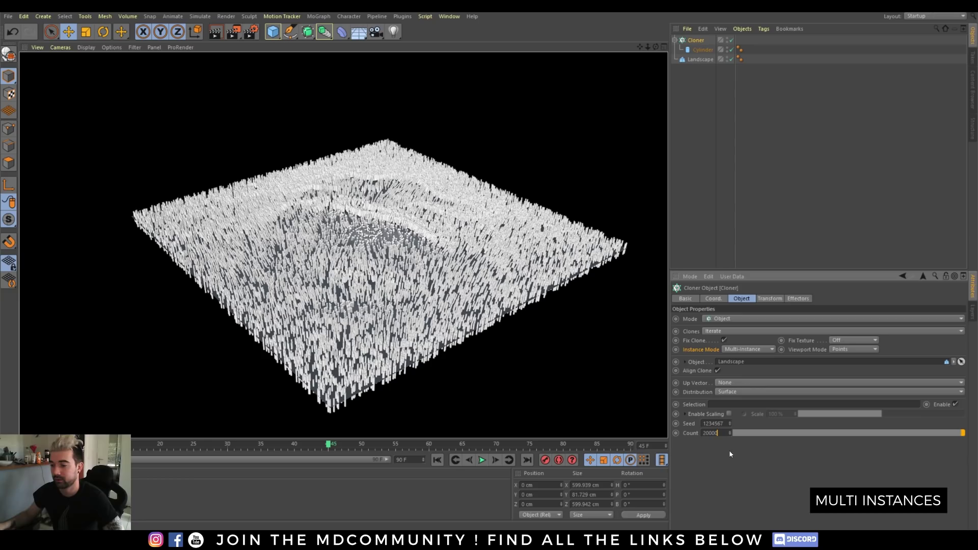
click(708, 214)
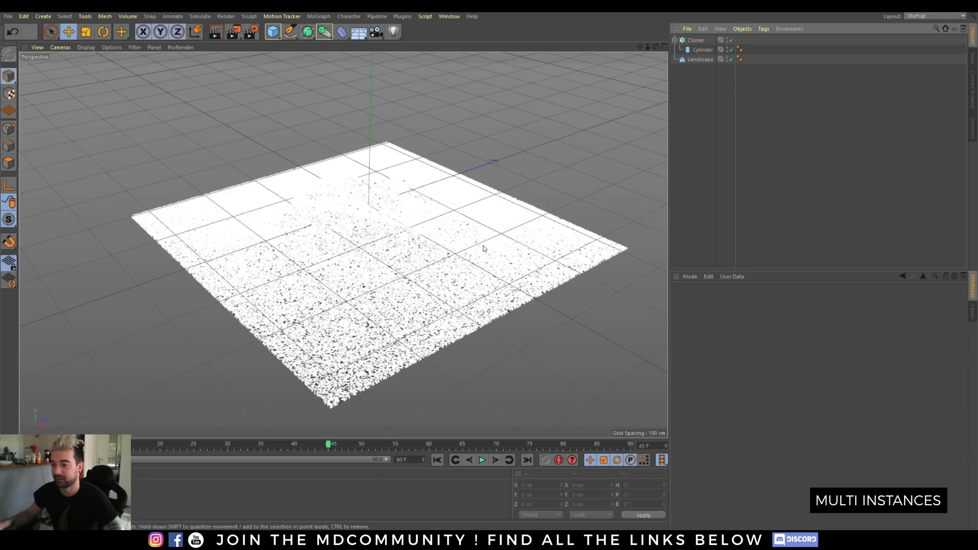
- Select the landscape Cloner to edit its Count
click(694, 39)
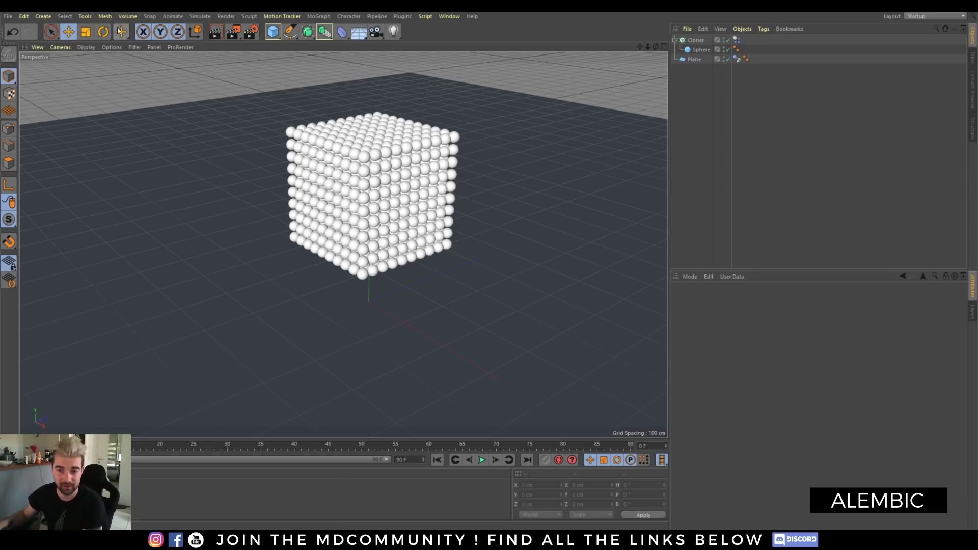
- Look through the Conversion commands with the sphere Cloner selected, closing them without choosing anything
click(105, 16)
mouse_move(115, 33)
click(690, 48)
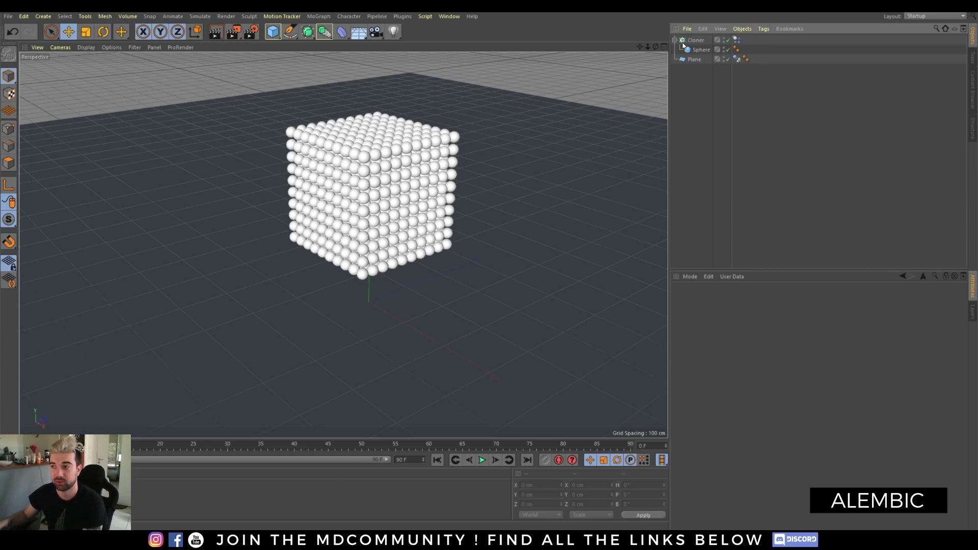
click(687, 40)
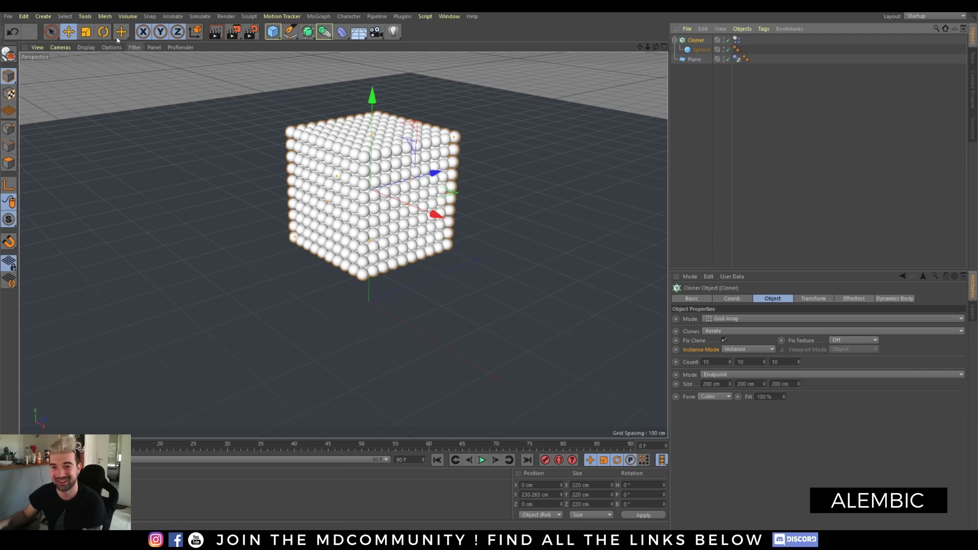
click(105, 16)
mouse_move(119, 32)
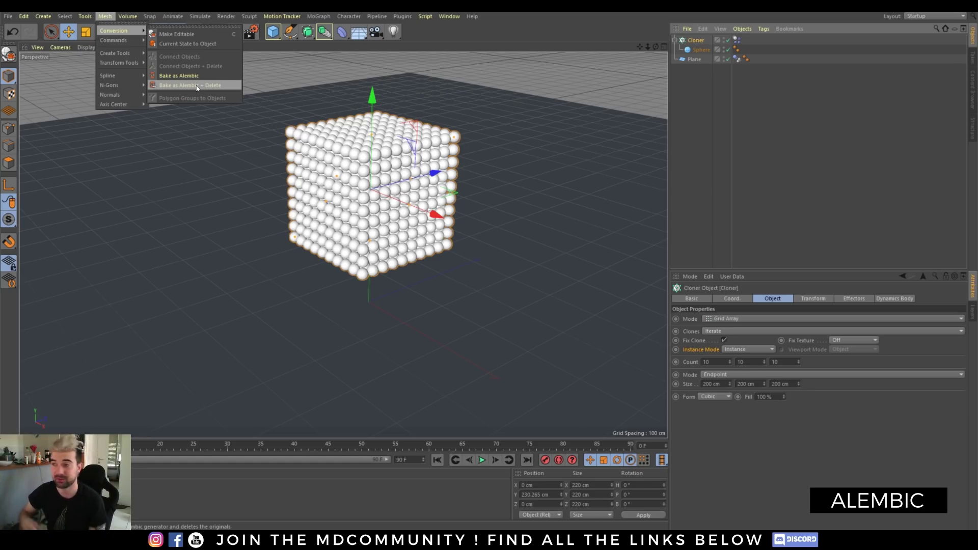
click(683, 115)
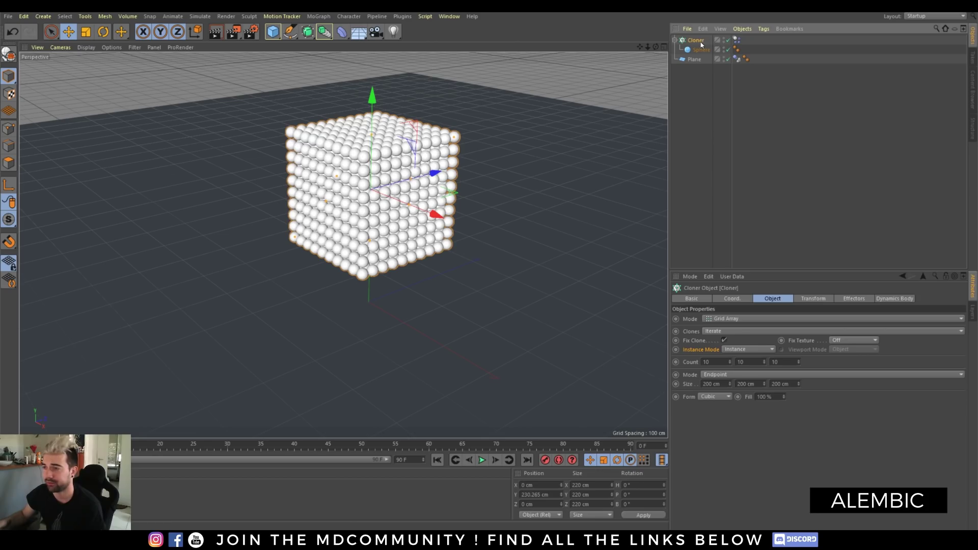
click(700, 50)
click(699, 119)
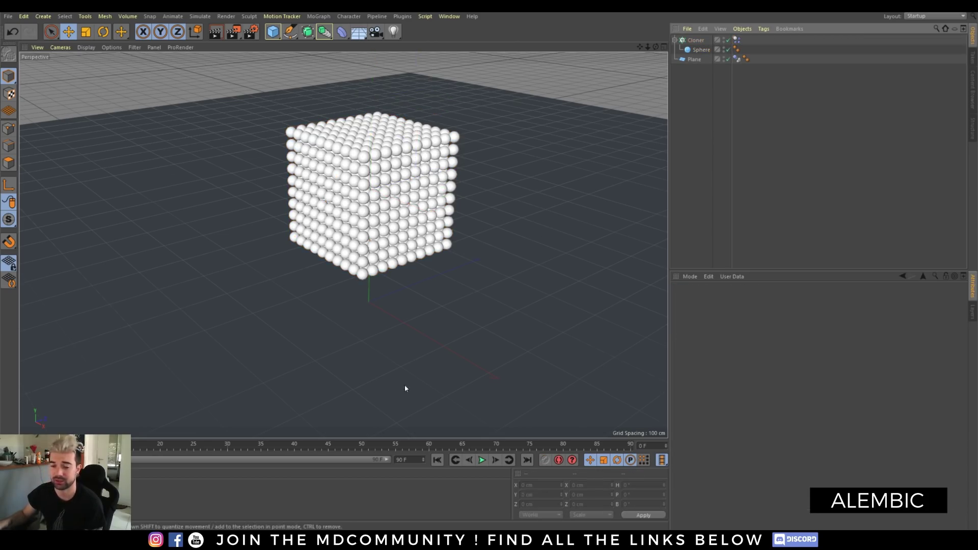
- Play the dynamics until the spheres settle, pause, and rewind to frame 0
click(482, 460)
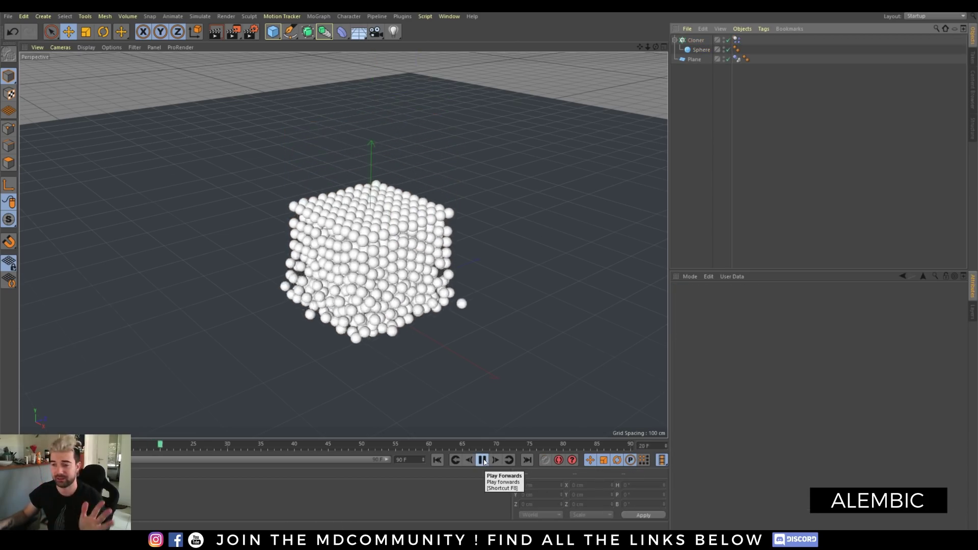
click(482, 460)
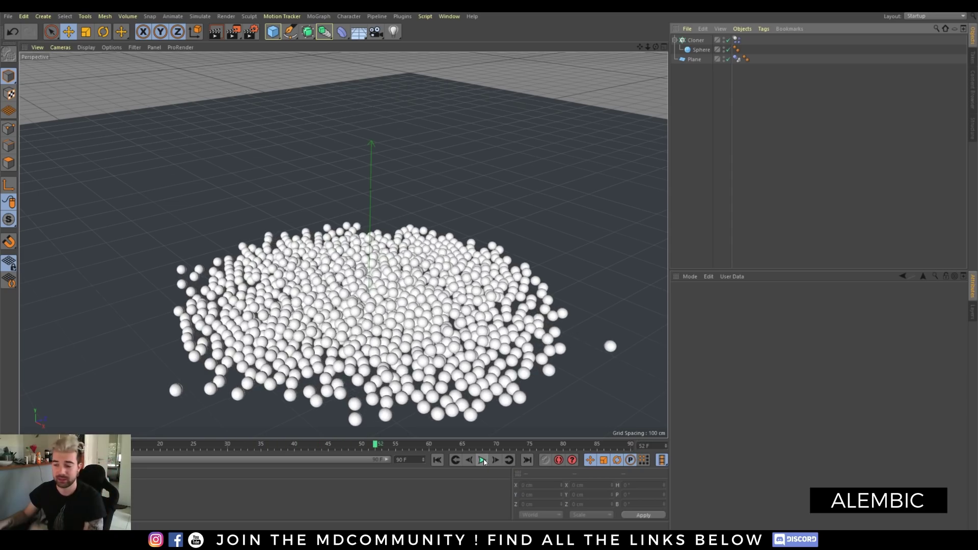
click(439, 461)
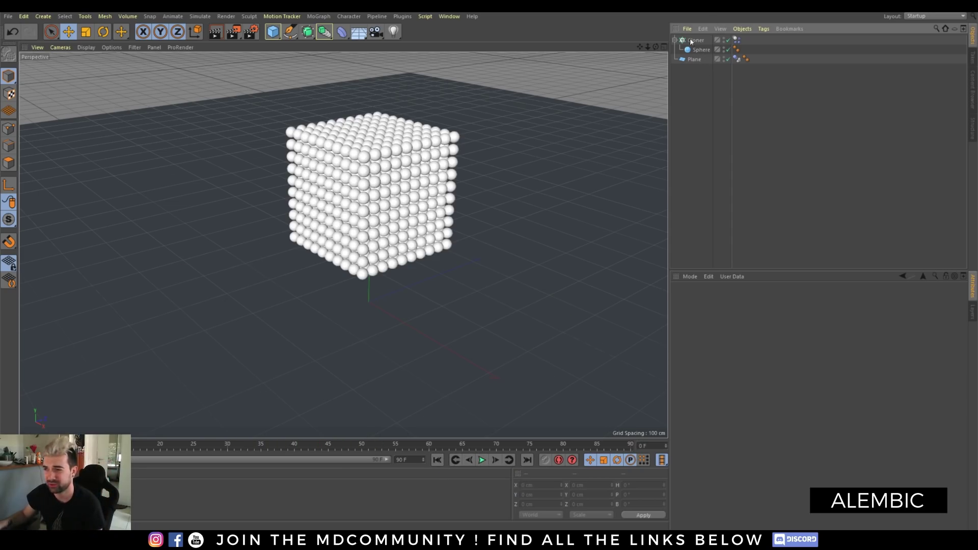
- Bake the sphere Cloner with Bake as Alembic + Delete, saving into the E:\CACHE folder
click(692, 40)
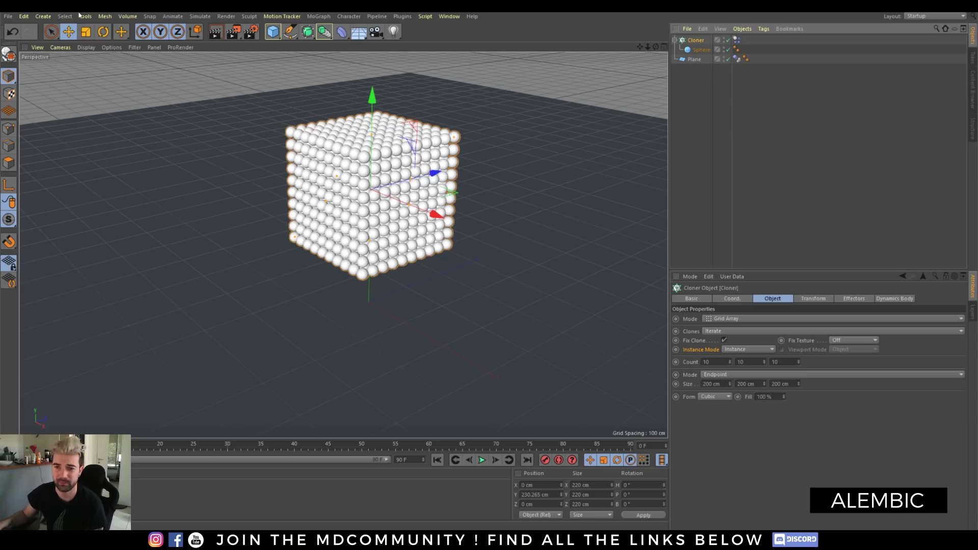
click(105, 16)
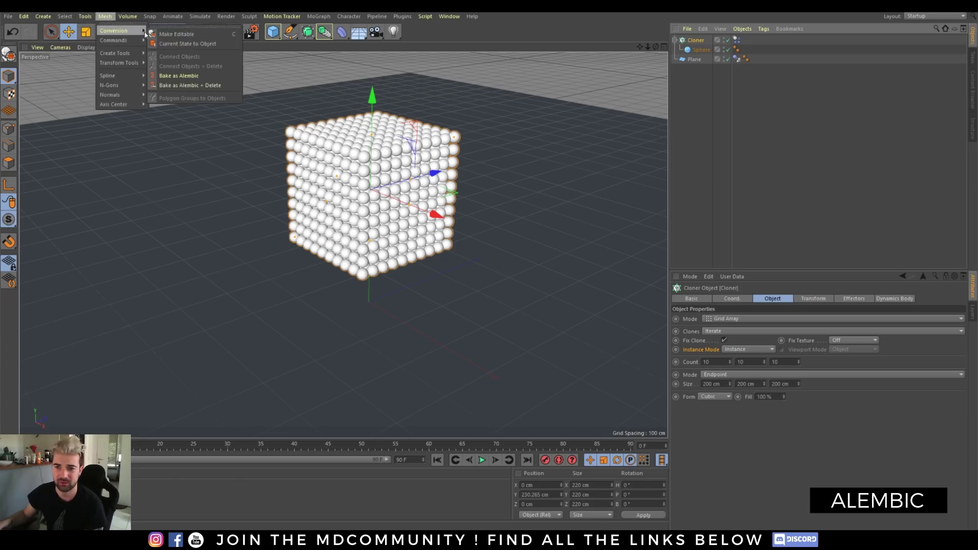
click(188, 89)
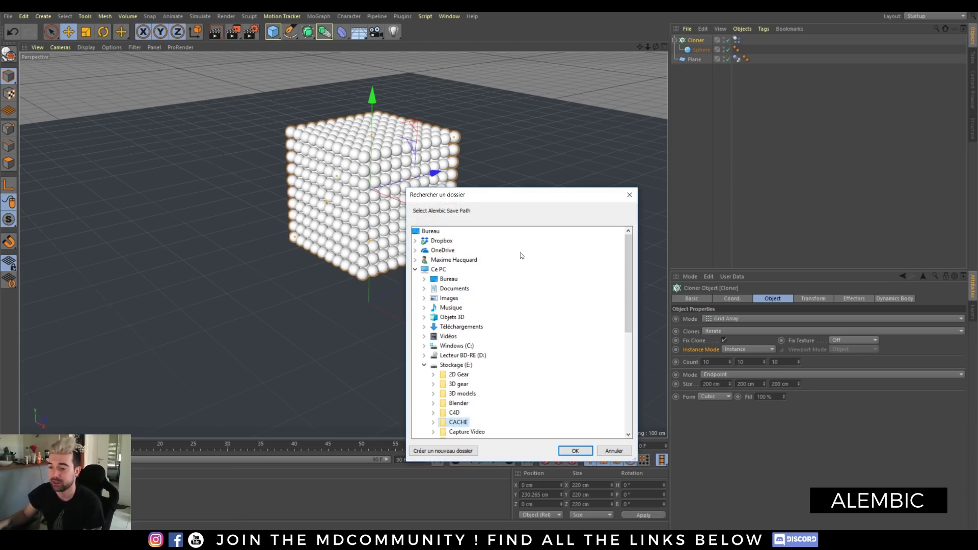
drag(496, 196, 492, 111)
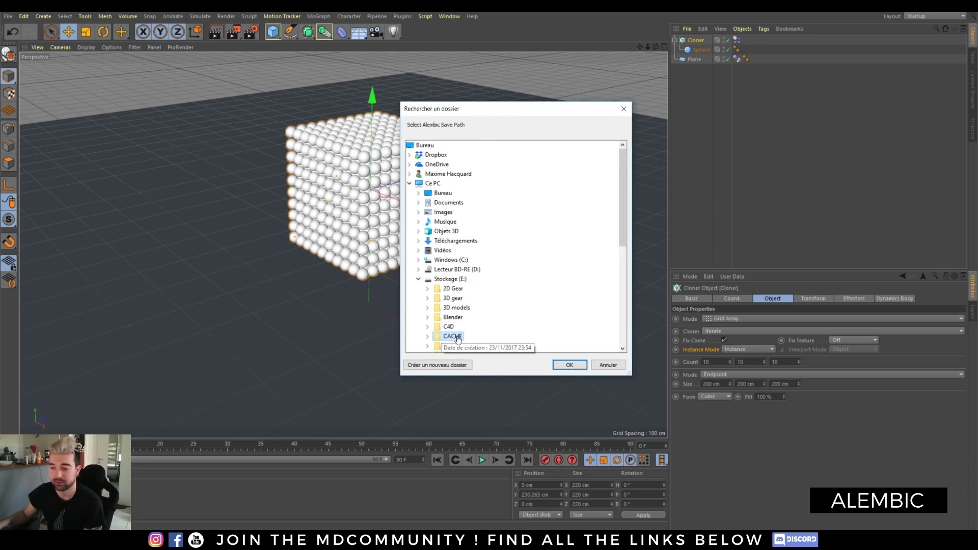
double_click(451, 337)
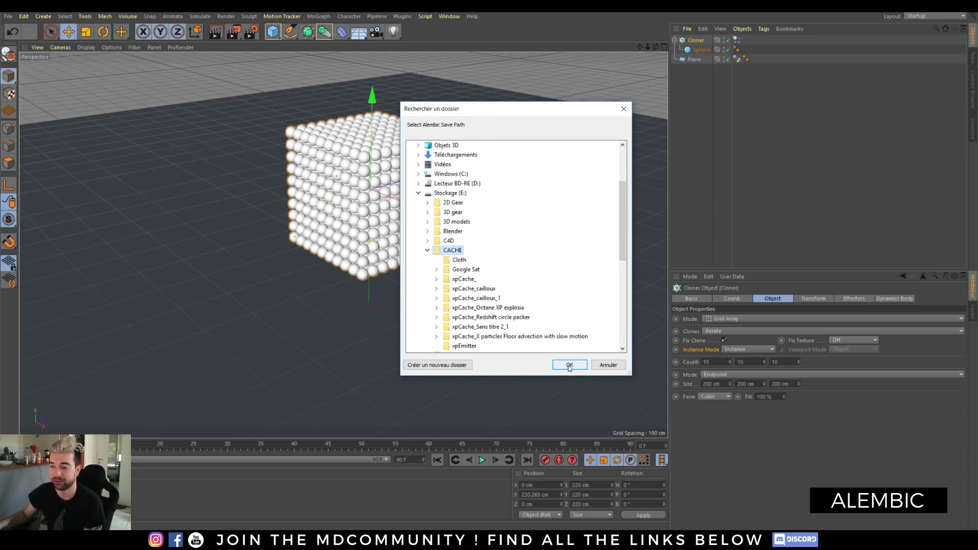
click(569, 365)
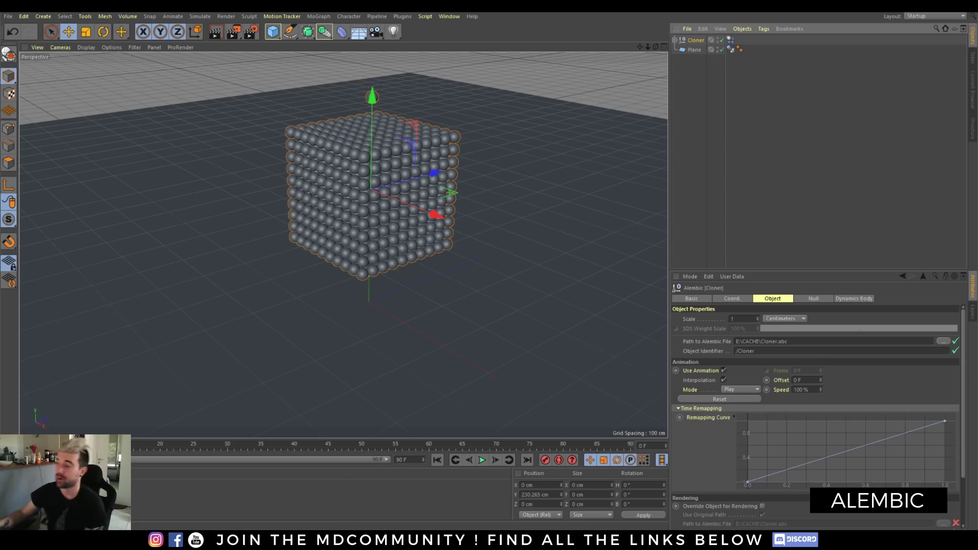
key(super+e)
drag(934, 119, 469, 98)
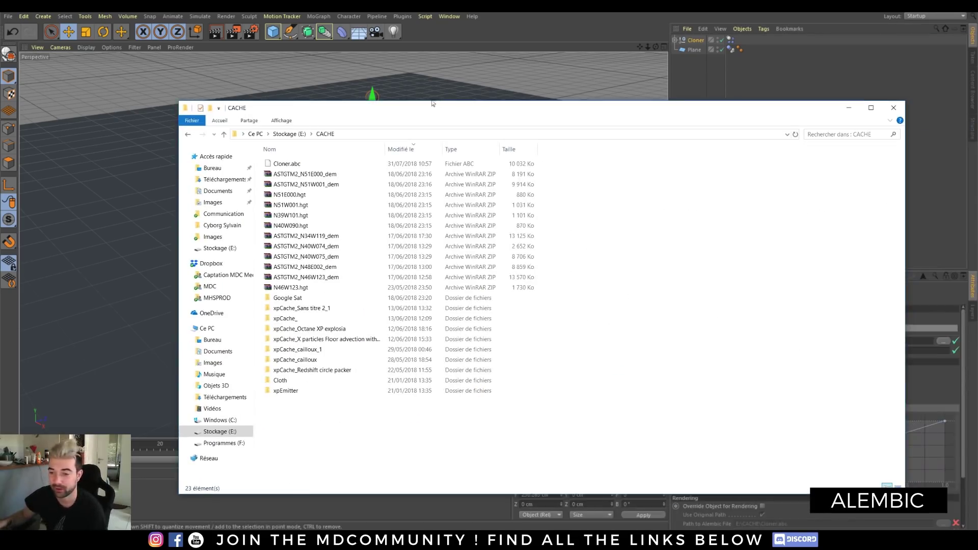
click(287, 165)
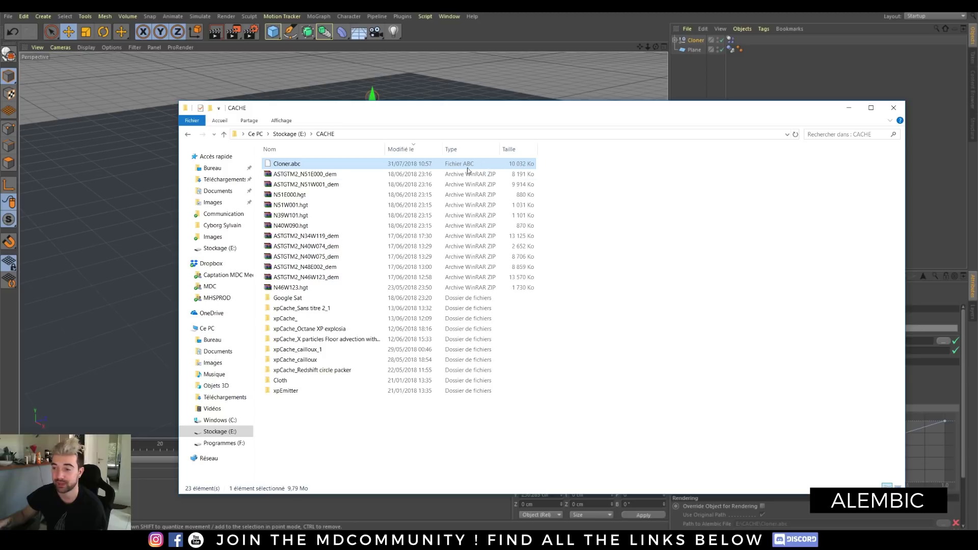
key(alt+Tab)
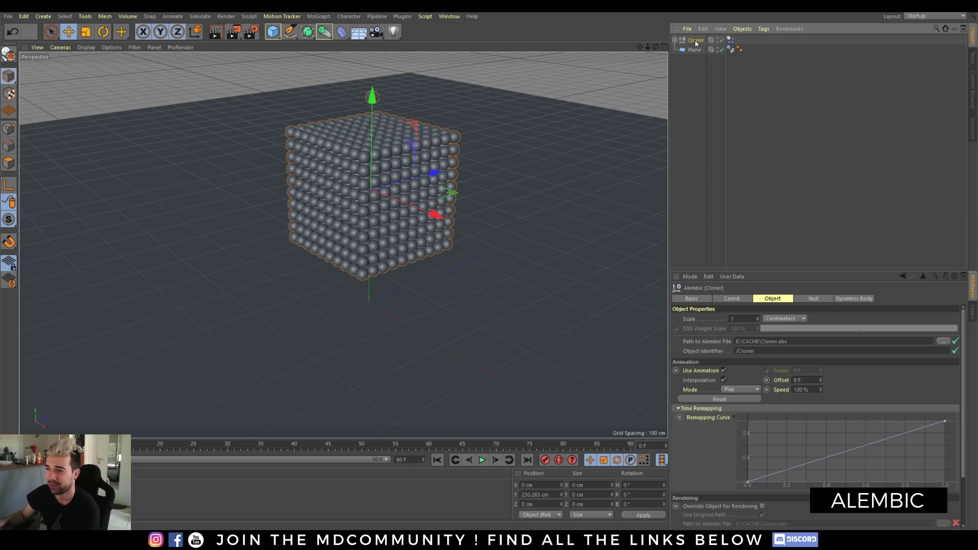
click(675, 39)
click(674, 39)
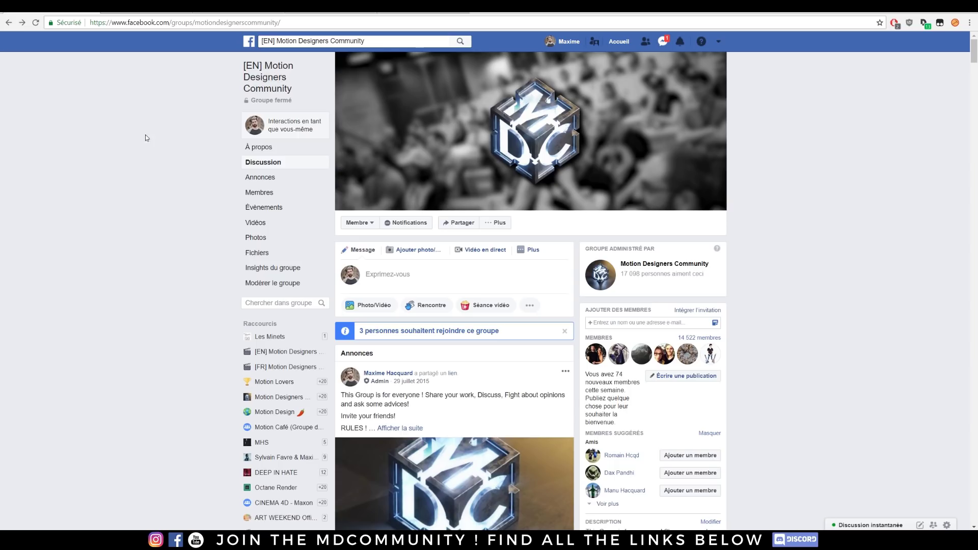
- Scroll through the Motion Designers Community group's Discussion feed and back up
scroll(167, 162, down, 10)
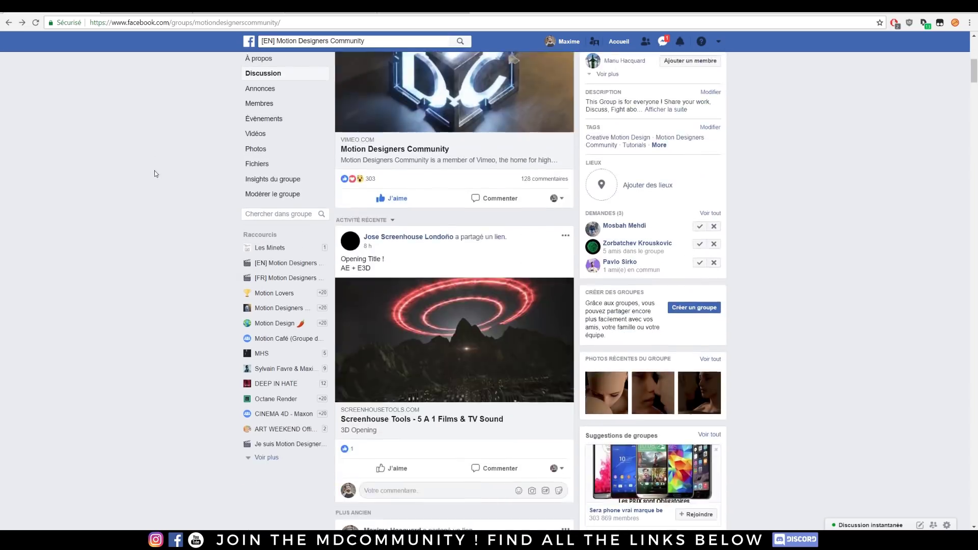
scroll(156, 173, down, 5)
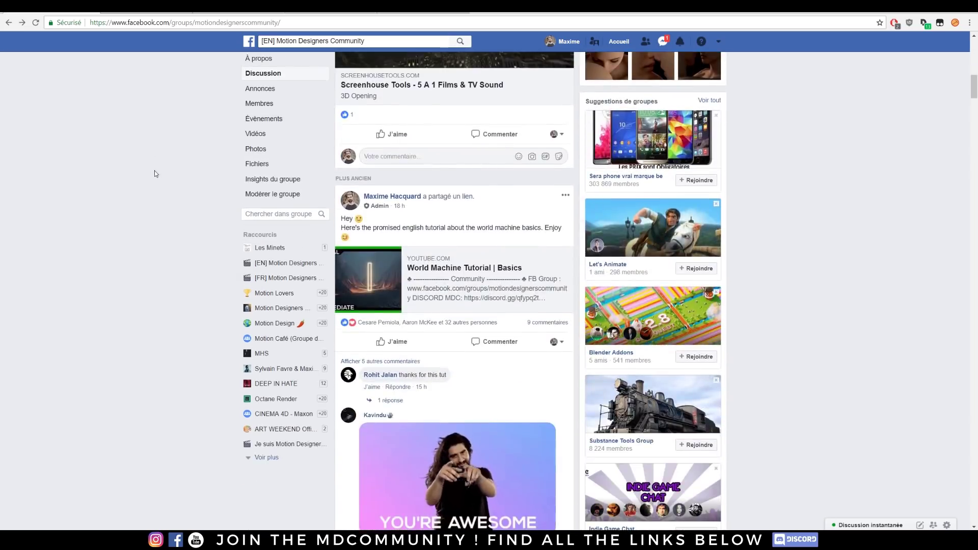
scroll(102, 203, down, 10)
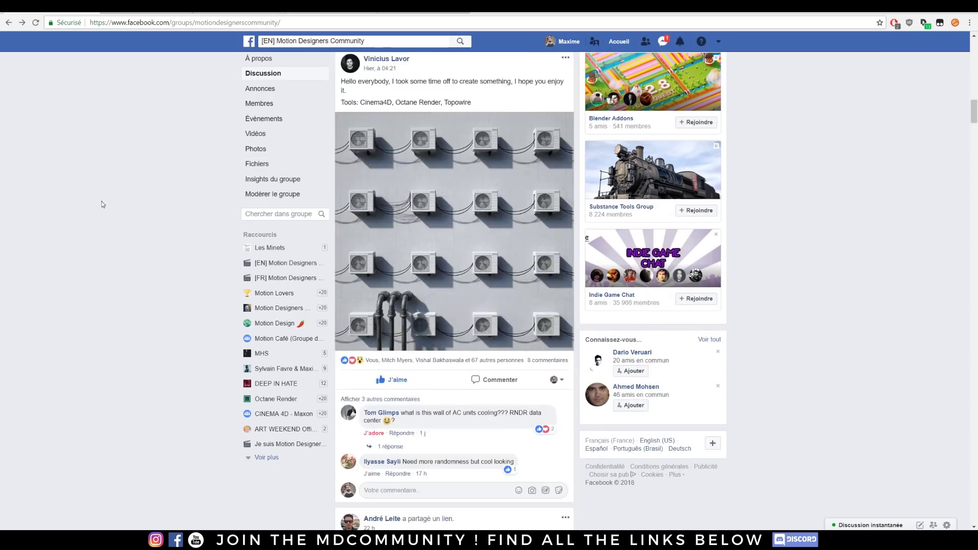
scroll(100, 198, down, 15)
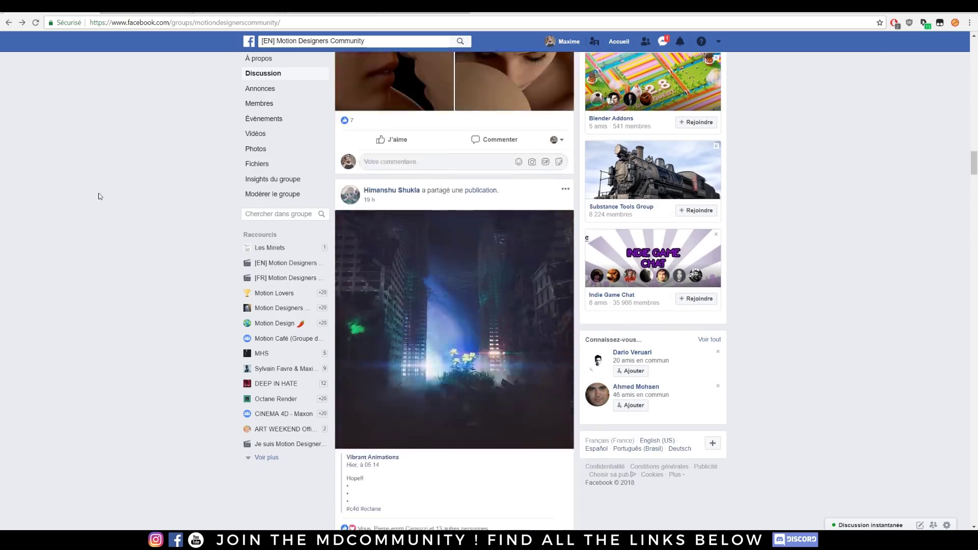
scroll(100, 197, down, 8)
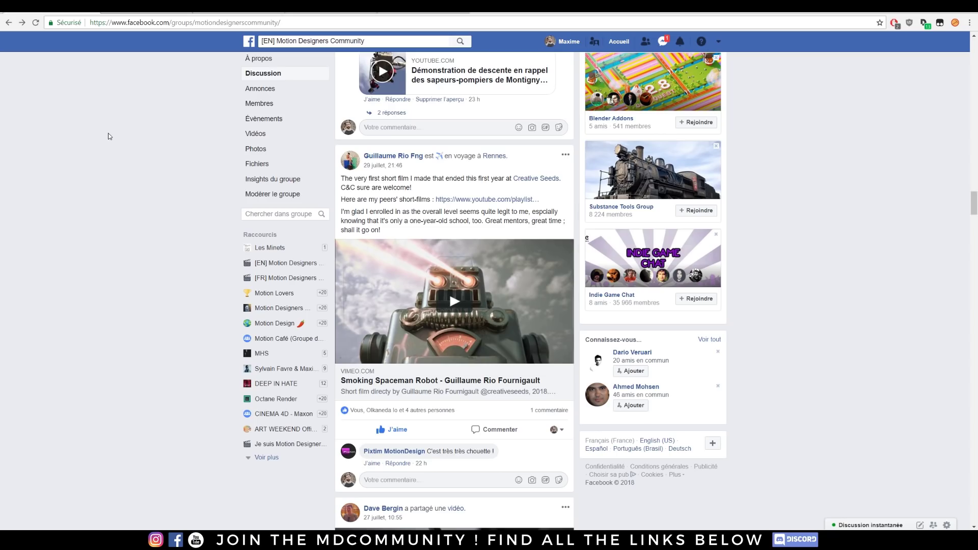
scroll(125, 156, down, 5)
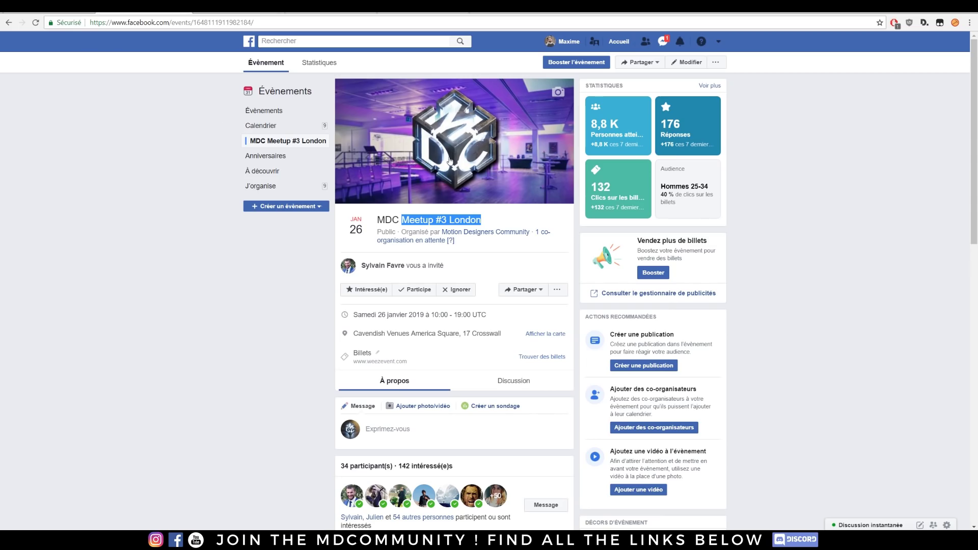
scroll(451, 161, down, 4)
scroll(231, 247, down, 3)
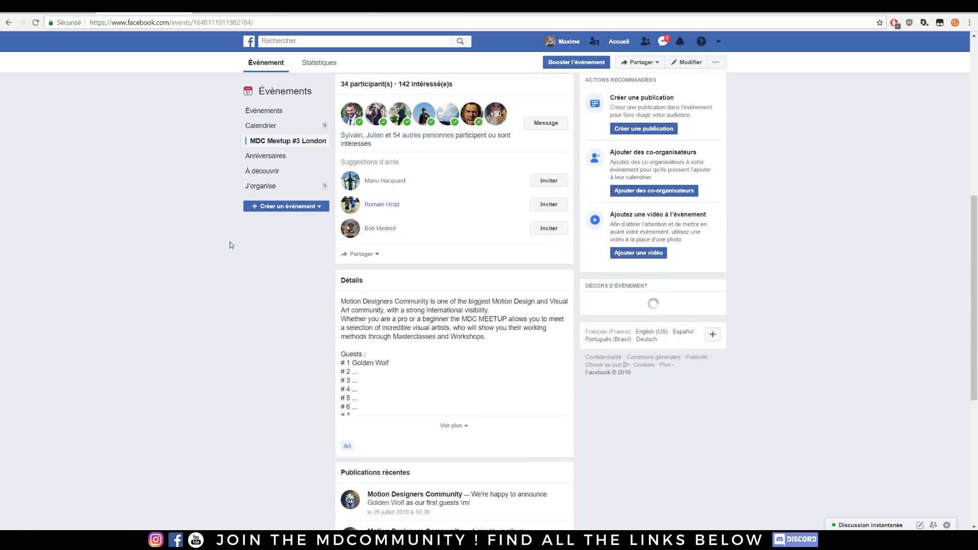
scroll(193, 282, up, 5)
scroll(186, 285, up, 2)
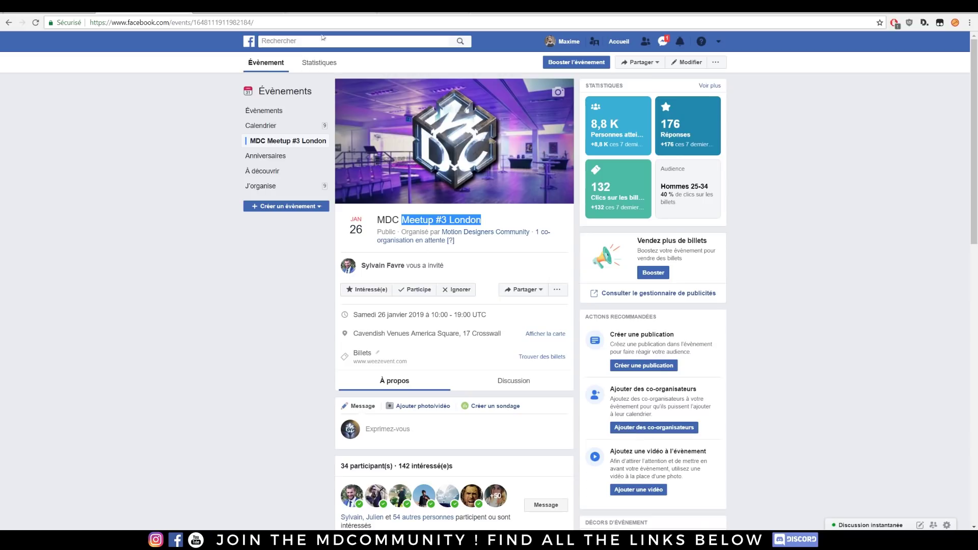
- Glance at the motiondesigners tab, then browse the mhsprod profile page
scroll(319, 40, up, 10)
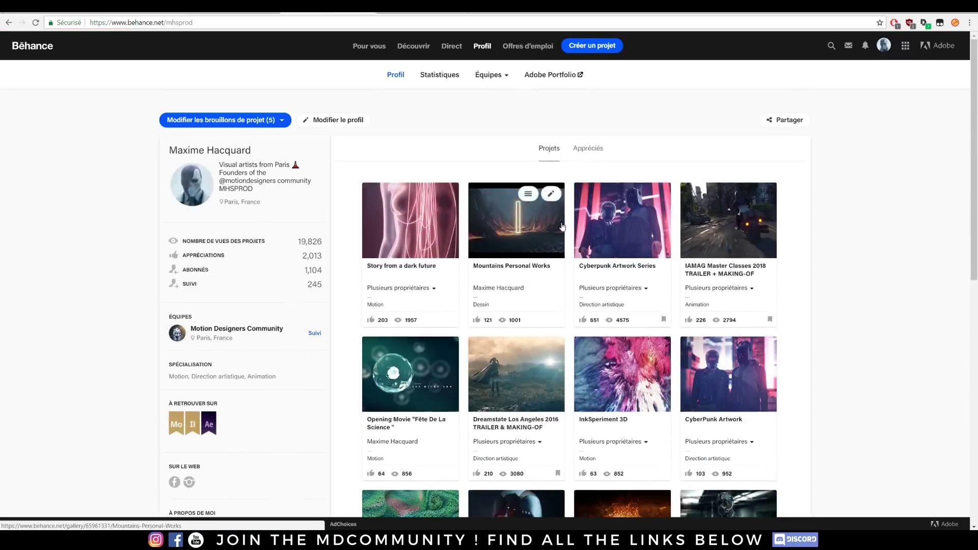
click(264, 11)
key(ctrl+Tab)
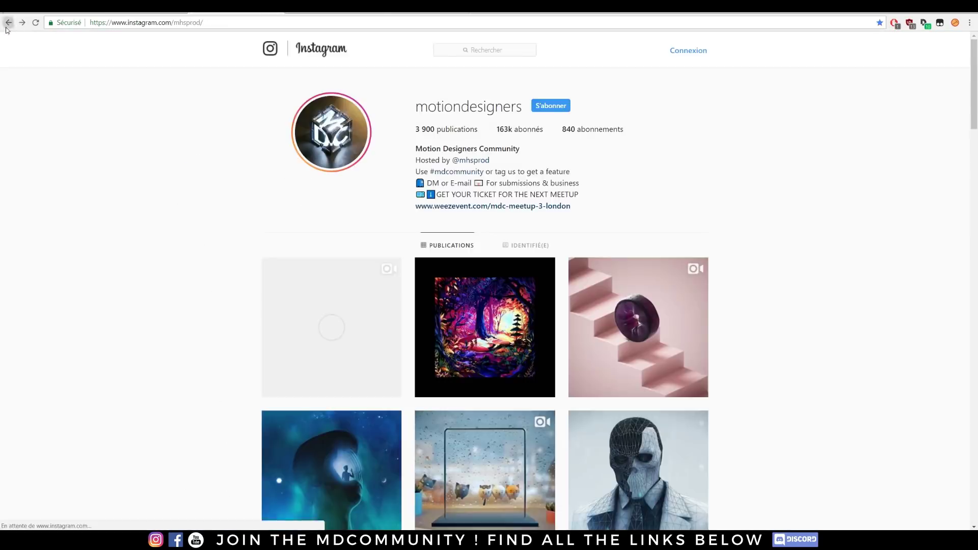
drag(415, 108, 457, 108)
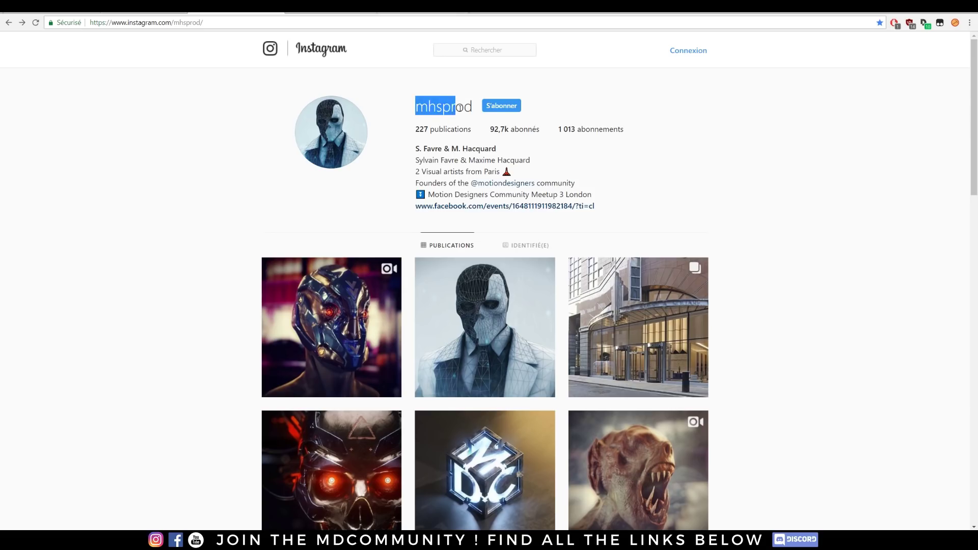
click(829, 214)
scroll(821, 246, down, 4)
scroll(821, 246, down, 8)
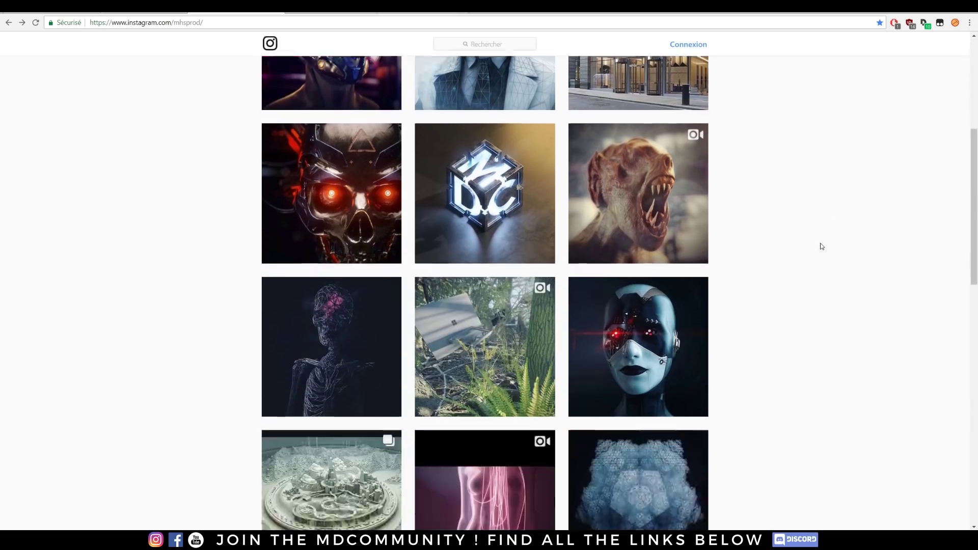
scroll(820, 246, down, 4)
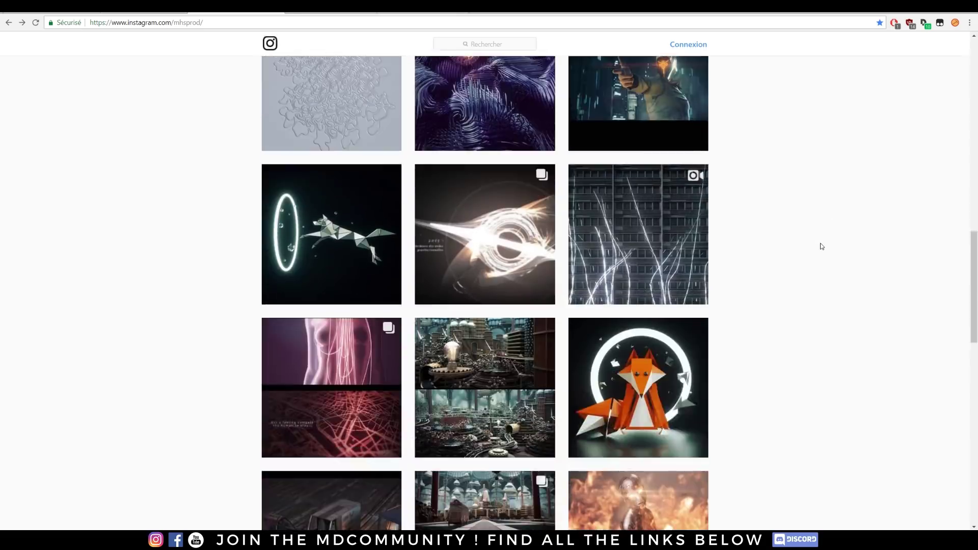
scroll(830, 295, up, 7)
scroll(833, 291, up, 10)
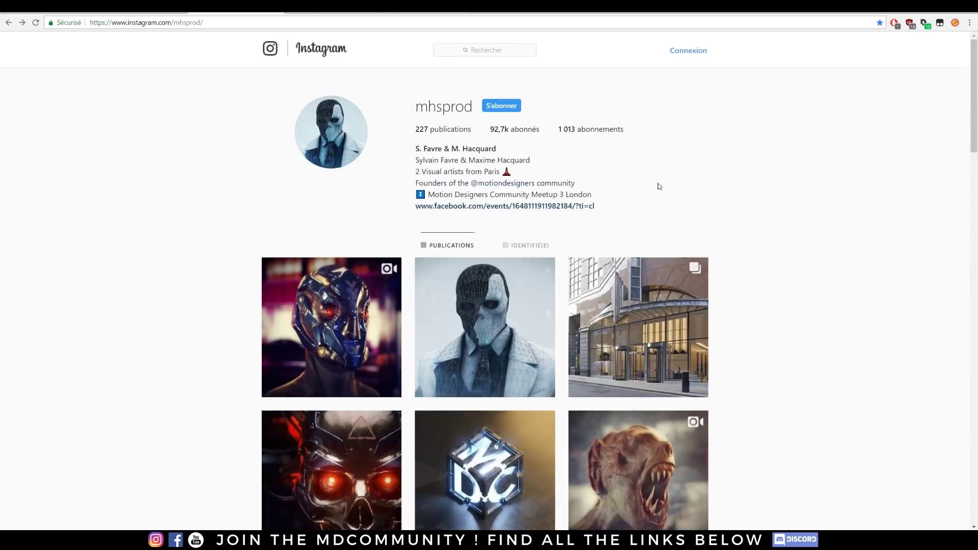
click(483, 187)
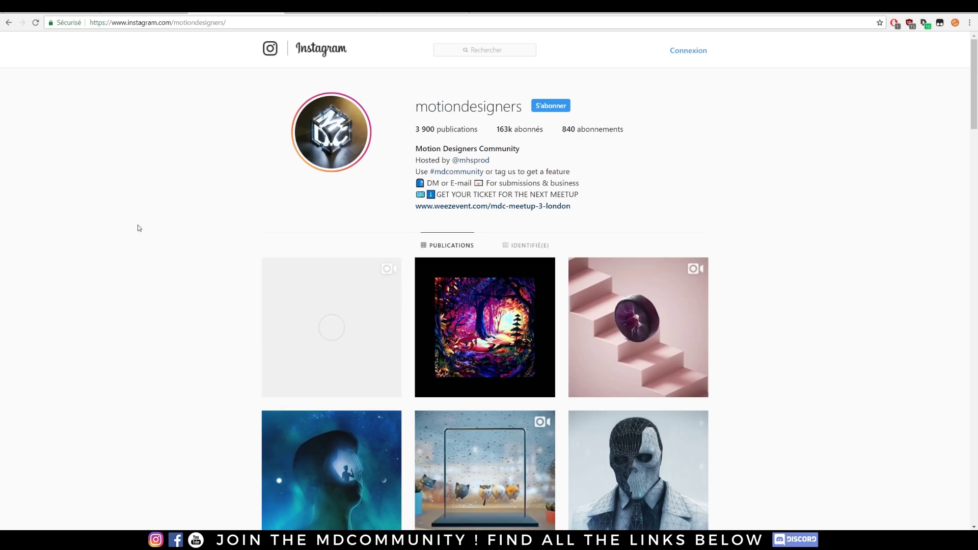
scroll(856, 343, down, 5)
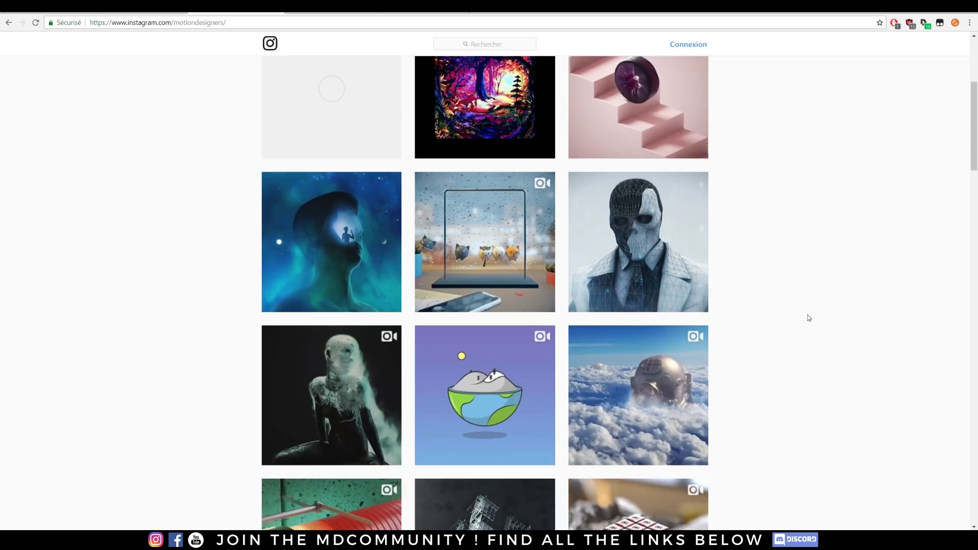
scroll(808, 318, down, 17)
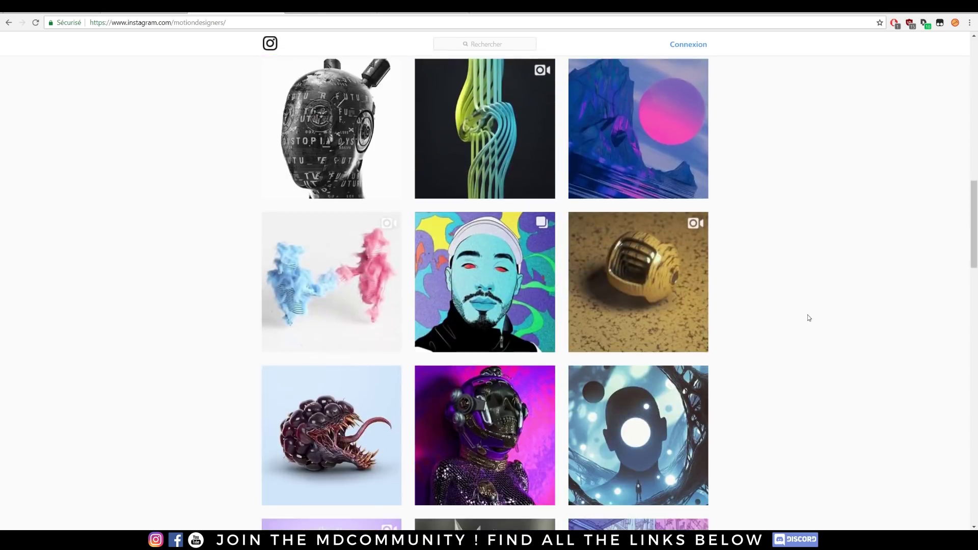
scroll(804, 317, up, 6)
scroll(797, 312, up, 15)
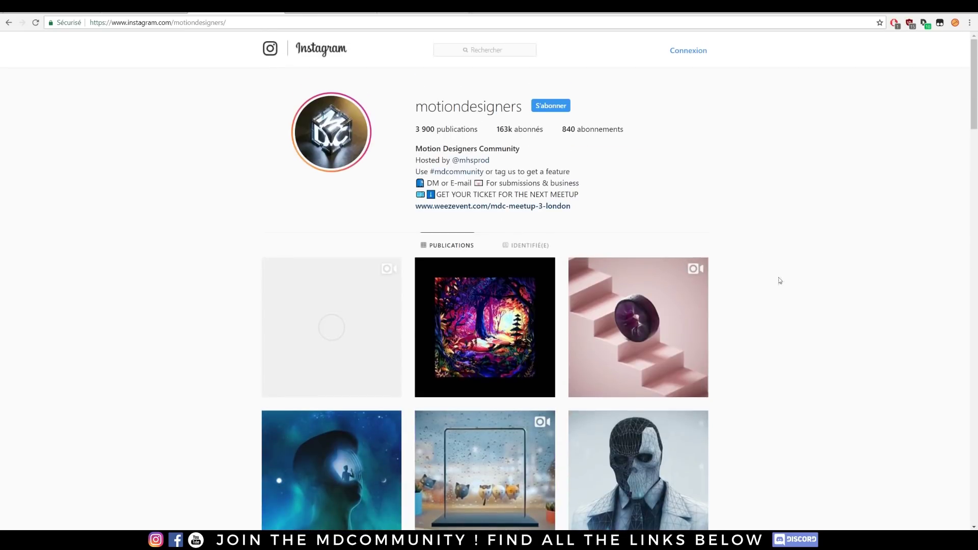
- Open the #mdcommunity hashtag page and scroll through its post grid
click(442, 172)
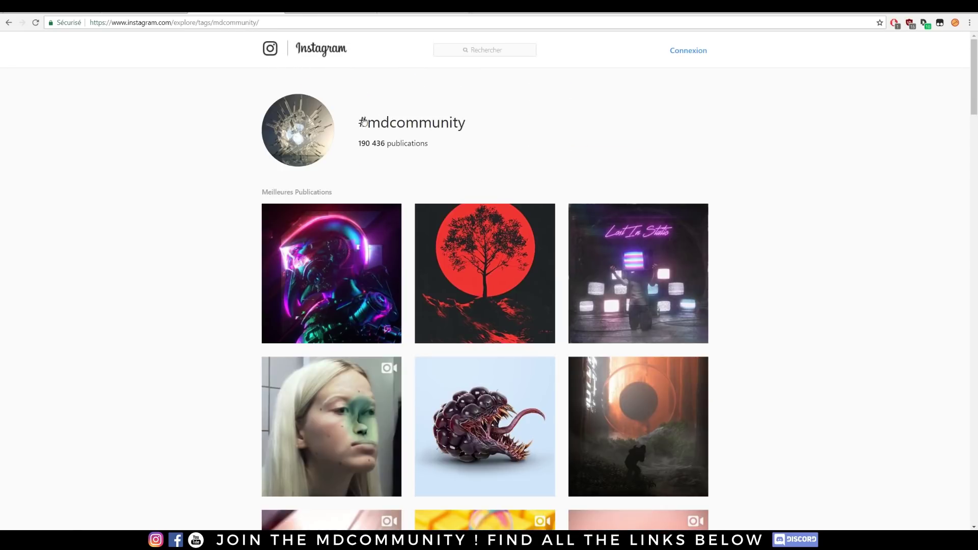
scroll(809, 199, down, 7)
scroll(809, 200, down, 18)
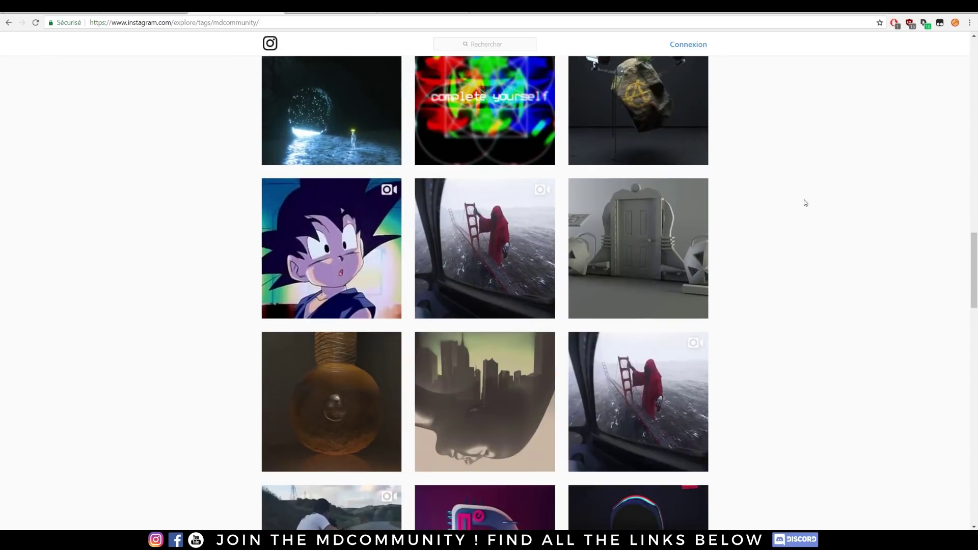
scroll(157, 183, down, 10)
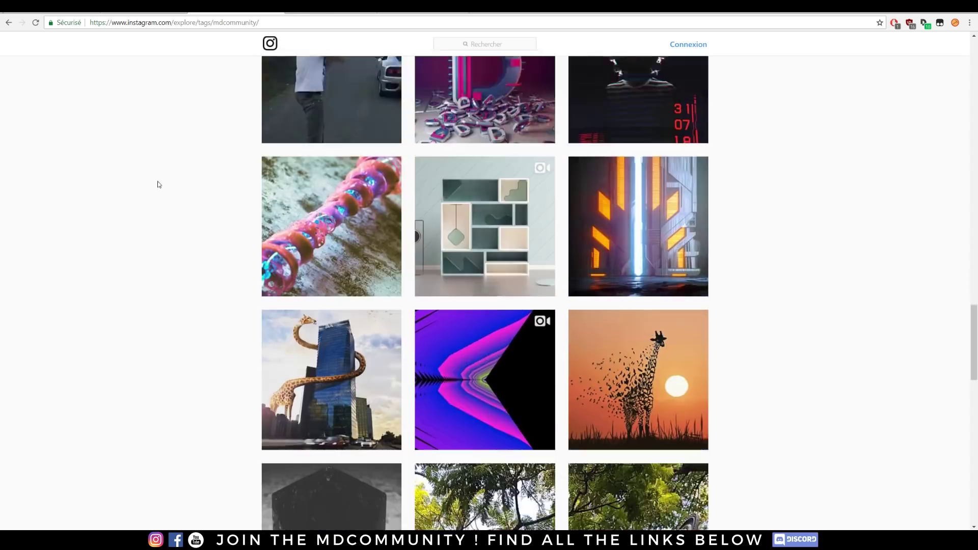
scroll(153, 200, down, 6)
scroll(149, 197, up, 6)
scroll(145, 196, up, 20)
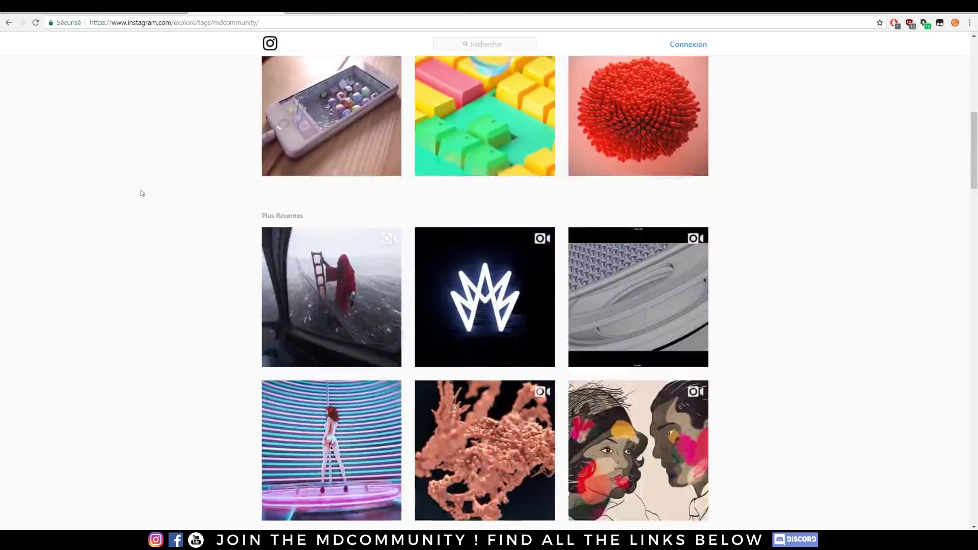